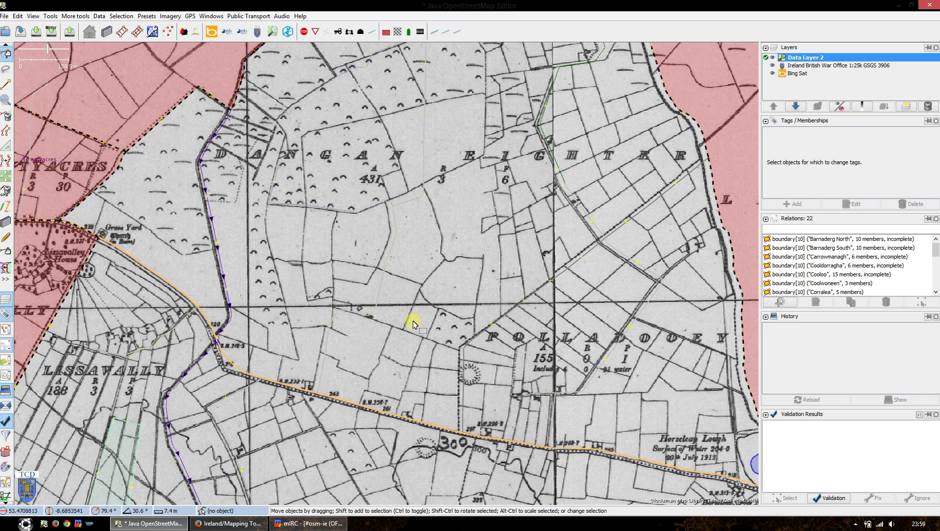
# Select the ways enclosing Dangan Eighter: the R332 road, the Polladooey edge, the Lecarrow and Cooloo boundary segments and the western stream
pyautogui.moveTo(428, 320); pyautogui.dragTo(429, 323)
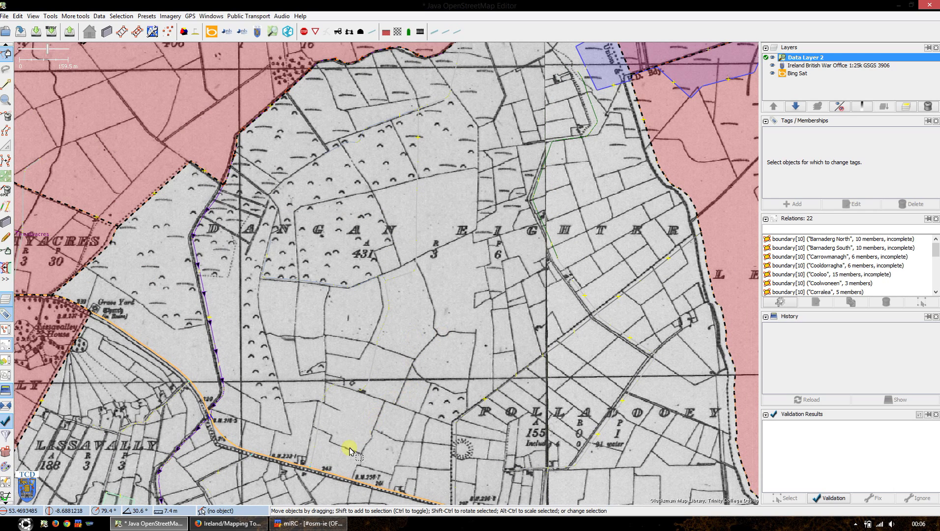
pyautogui.click(326, 470)
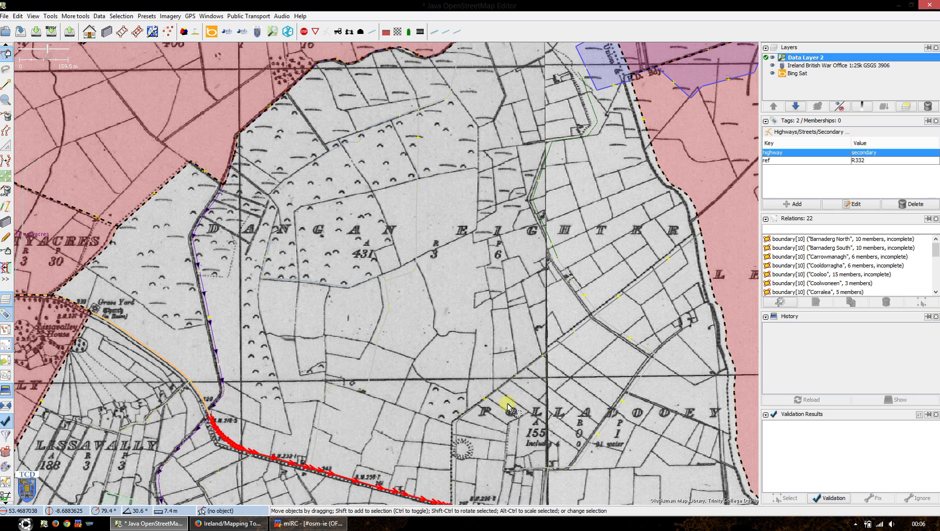
pyautogui.keyDown('shift'); pyautogui.click(490, 395); pyautogui.keyUp('shift')
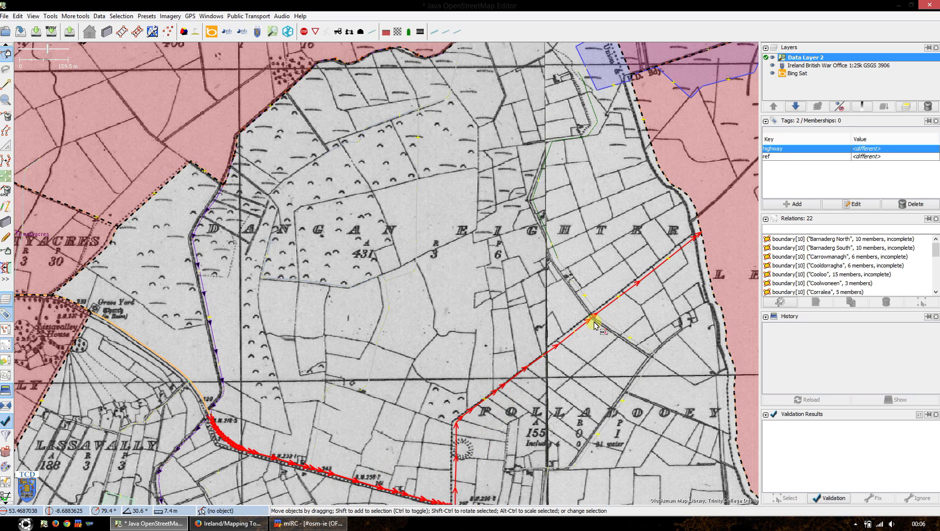
pyautogui.keyDown('shift'); pyautogui.click(677, 189); pyautogui.keyUp('shift')
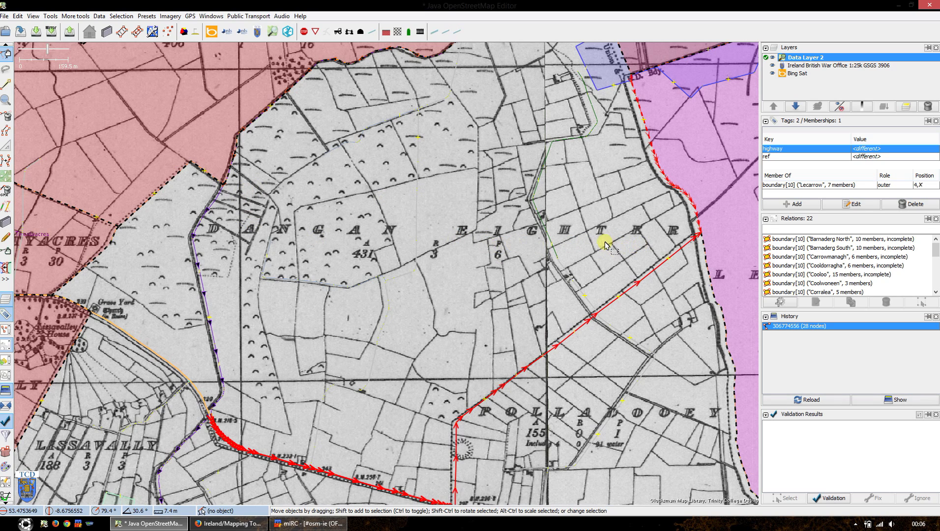
pyautogui.moveTo(491, 251); pyautogui.dragTo(521, 444)
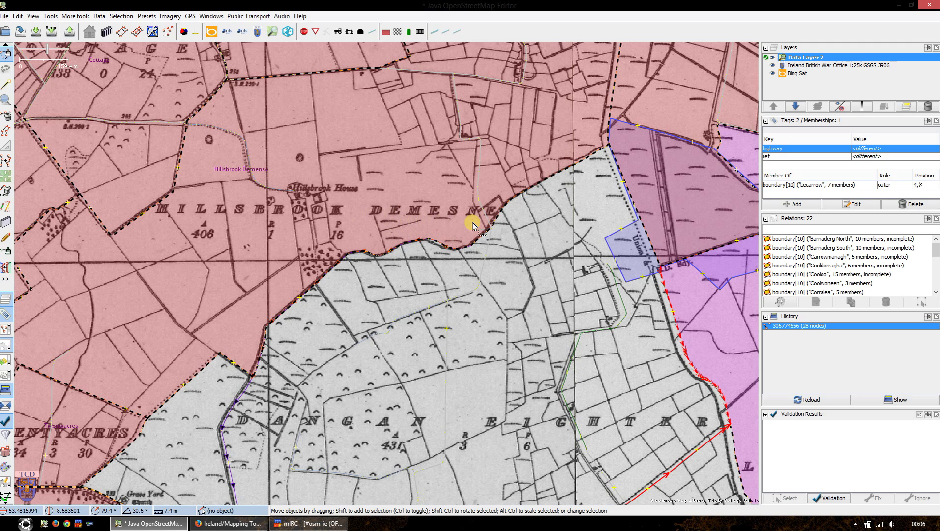
pyautogui.moveTo(477, 363); pyautogui.dragTo(393, 285)
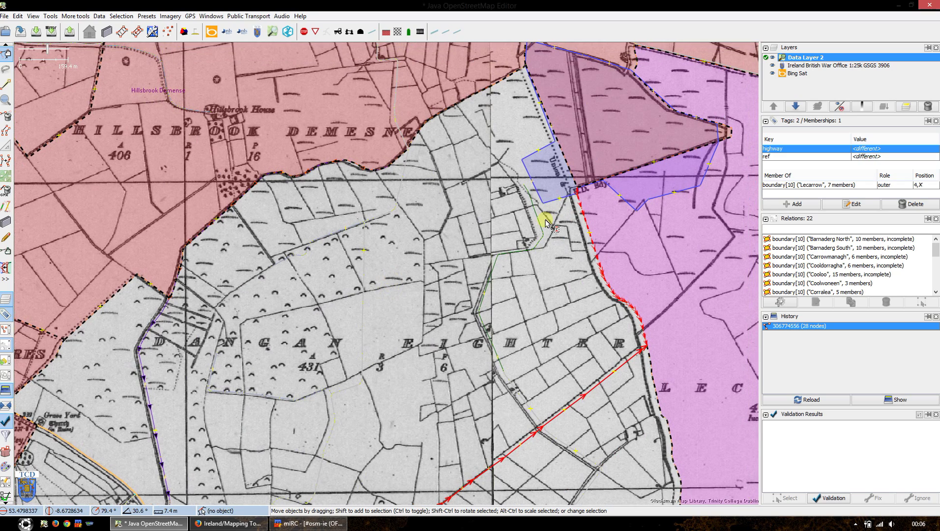
pyautogui.keyDown('shift'); pyautogui.click(551, 119); pyautogui.keyUp('shift')
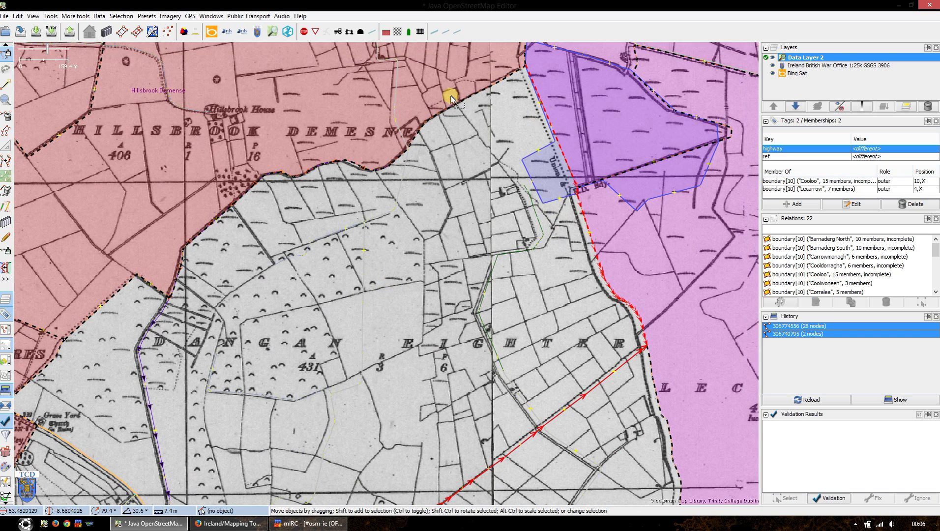
pyautogui.moveTo(336, 297); pyautogui.dragTo(379, 180)
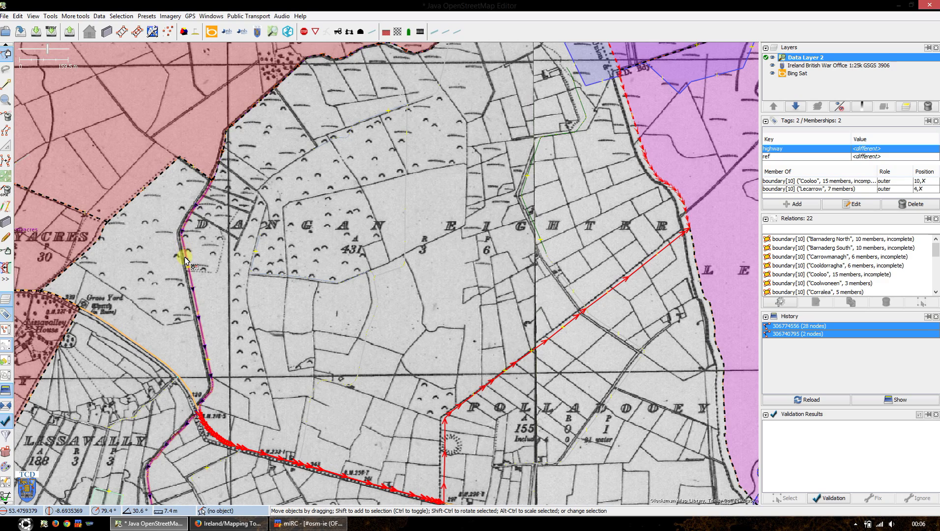
pyautogui.keyDown('shift'); pyautogui.click(184, 257); pyautogui.keyUp('shift')
pyautogui.moveTo(271, 288); pyautogui.dragTo(213, 239)
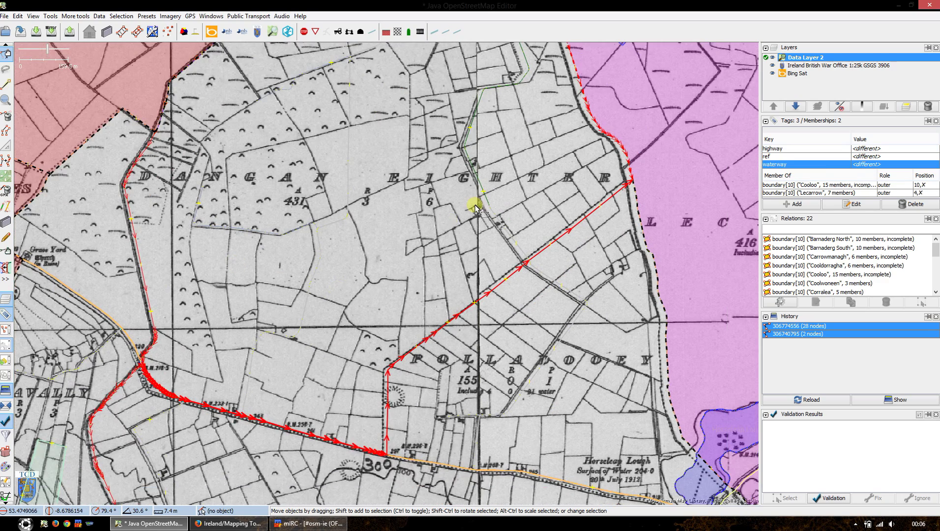
pyautogui.moveTo(439, 221); pyautogui.dragTo(434, 269)
pyautogui.click(434, 273)
pyautogui.moveTo(368, 340); pyautogui.dragTo(403, 322)
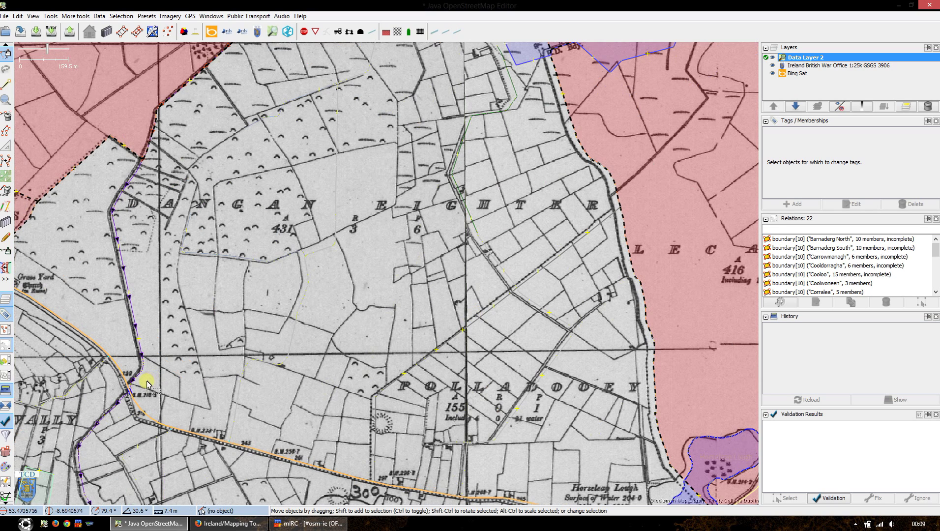
# Examine the stream on the west side of Dangan Eighter where it crosses the R332 road bridge
pyautogui.click(132, 310)
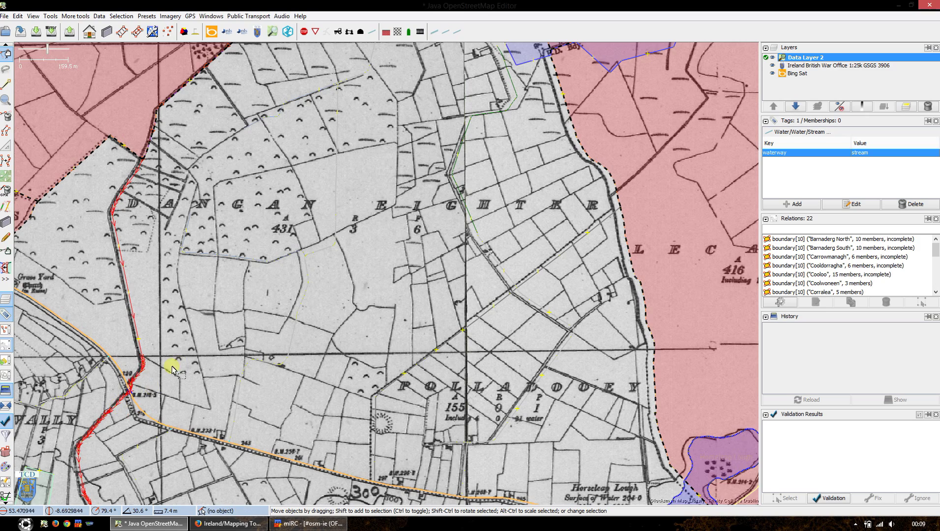
pyautogui.scroll(1, 153, 372)
pyautogui.scroll(1, 144, 376)
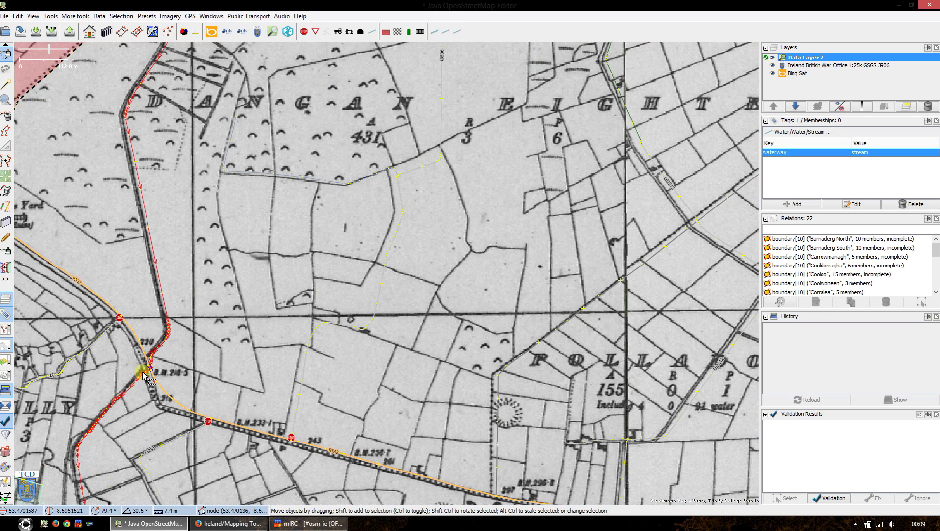
pyautogui.scroll(4, 138, 385)
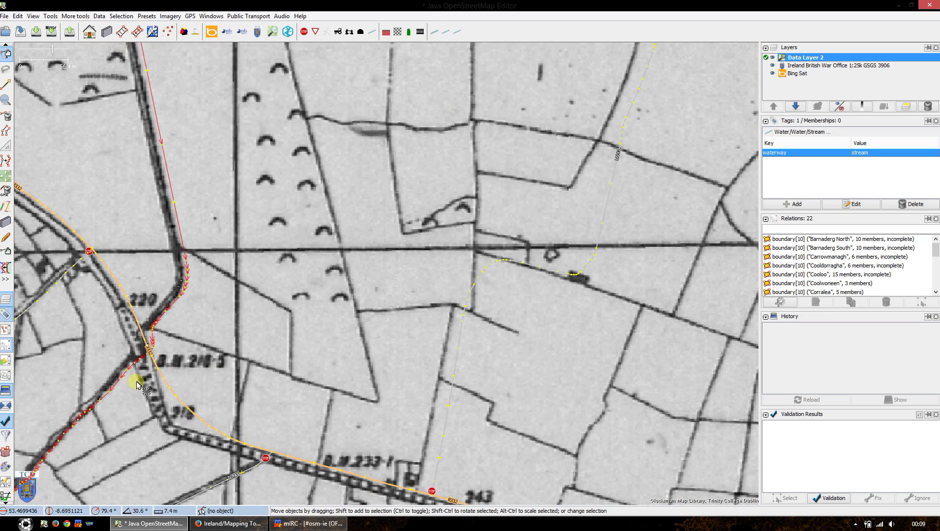
pyautogui.scroll(5, 138, 385)
pyautogui.scroll(-3, 267, 260)
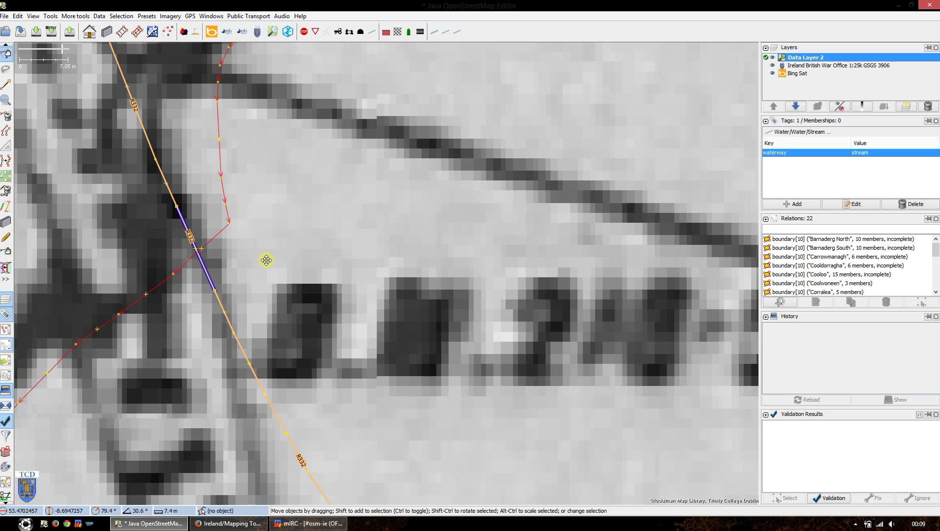
pyautogui.scroll(-5, 225, 256)
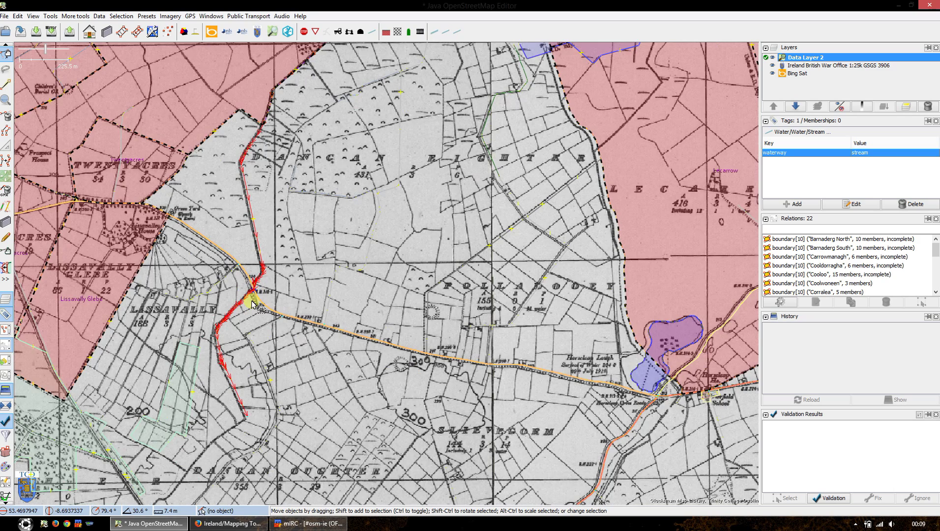
pyautogui.scroll(8, 252, 305)
pyautogui.scroll(5, 244, 254)
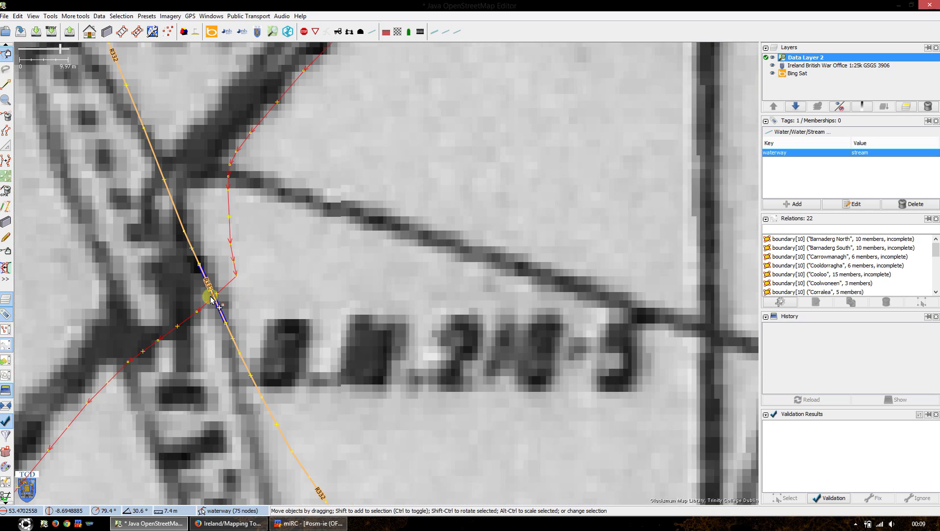
pyautogui.click(294, 294)
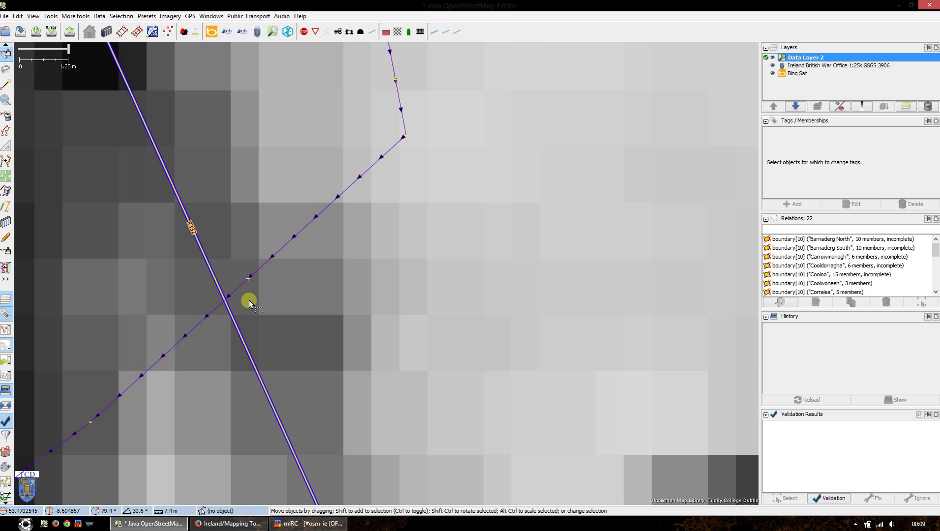
# Insert a node into the stream just northeast of its R332 bridge crossing, working over the Bing imagery, and split the stream there
pyautogui.scroll(-6, 252, 305)
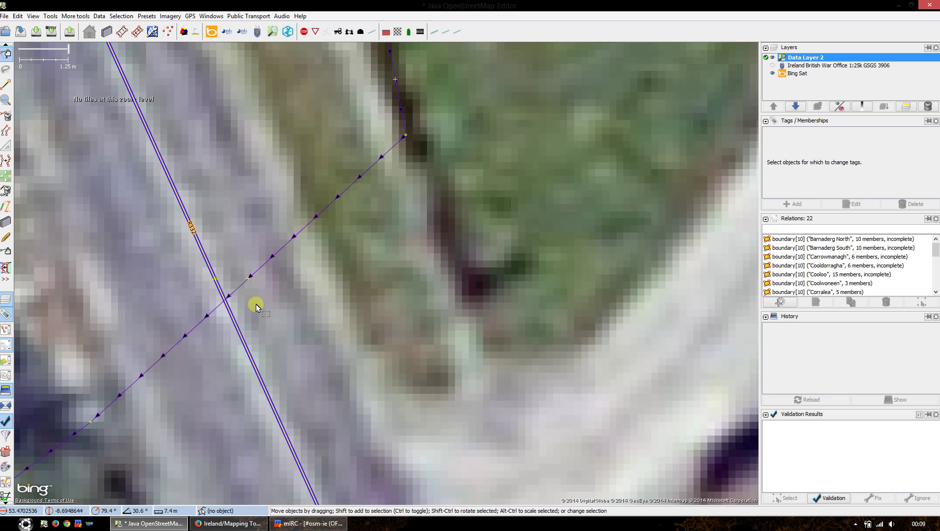
pyautogui.scroll(6, 253, 304)
pyautogui.scroll(2, 255, 306)
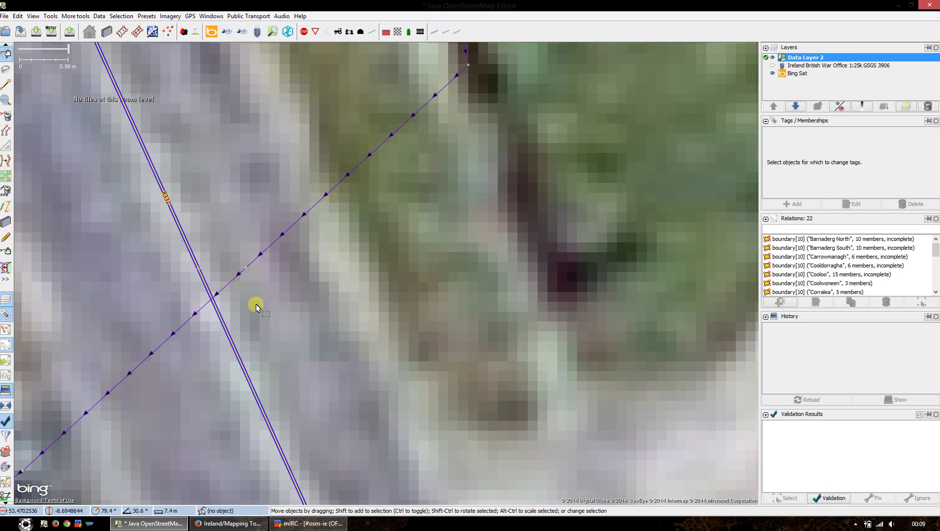
pyautogui.scroll(3, 255, 306)
pyautogui.moveTo(218, 304); pyautogui.dragTo(242, 291)
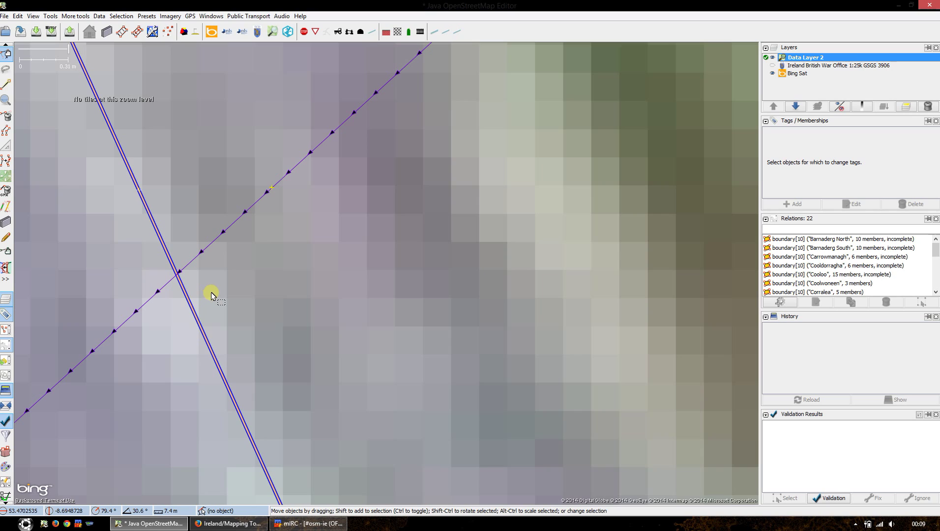
pyautogui.press('a')
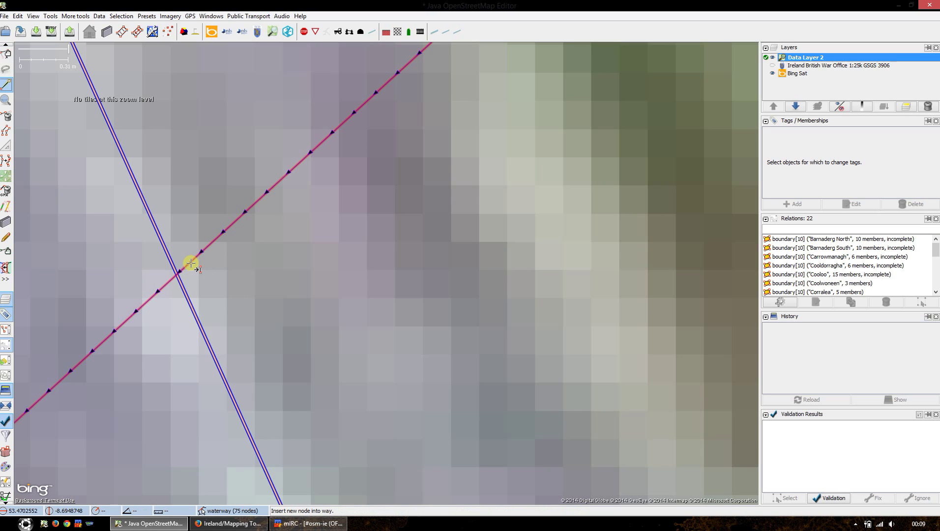
pyautogui.click(190, 262)
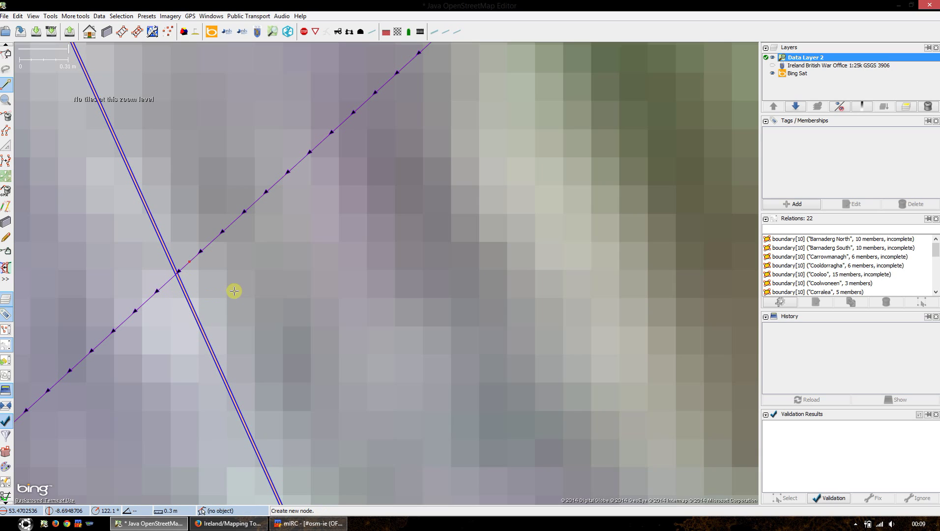
pyautogui.press('p')
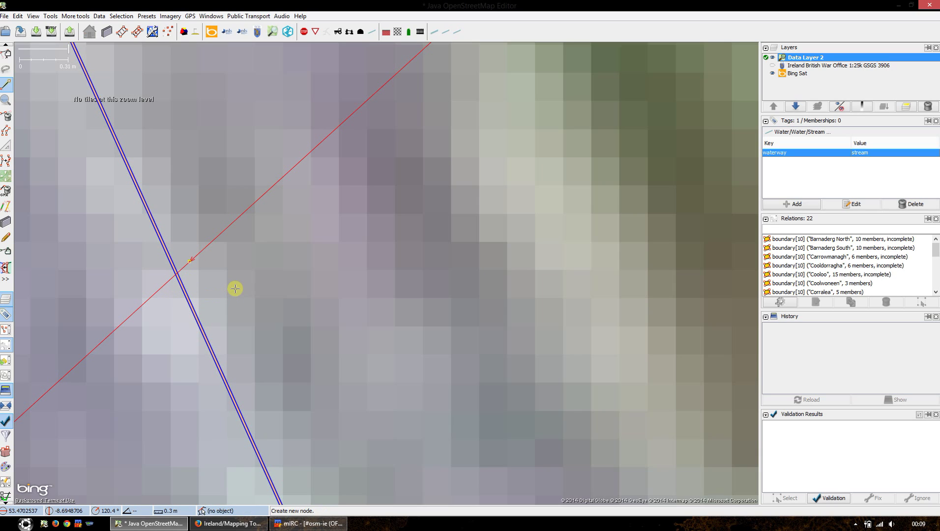
# Draw a connecting way from the stream's split node onto the R332 bridge and along it to the bridge's southern end node
pyautogui.click(191, 261)
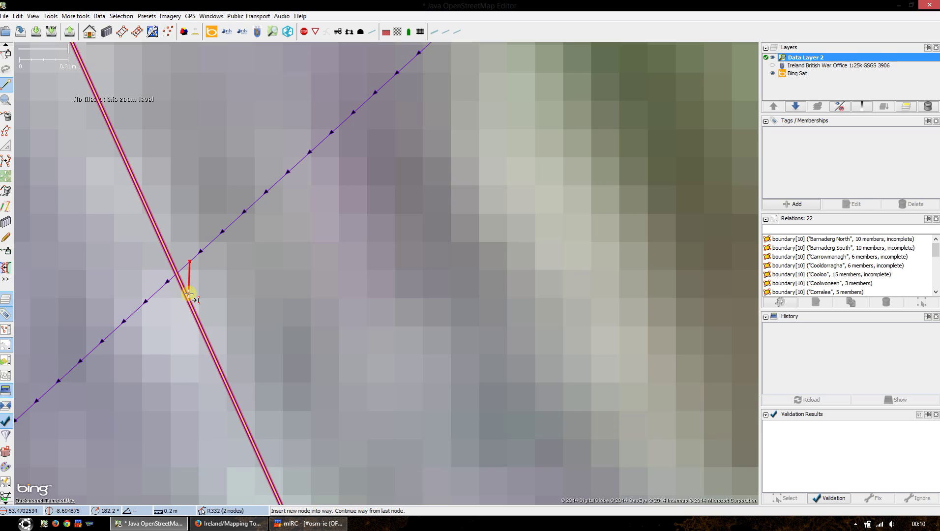
pyautogui.scroll(-2, 186, 287)
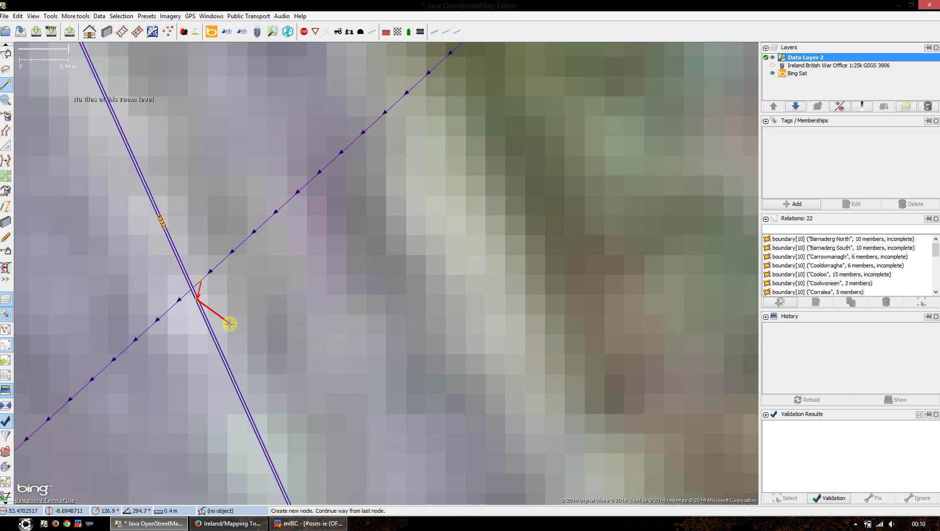
pyautogui.moveTo(250, 302); pyautogui.dragTo(249, 230)
pyautogui.scroll(-1, 253, 275)
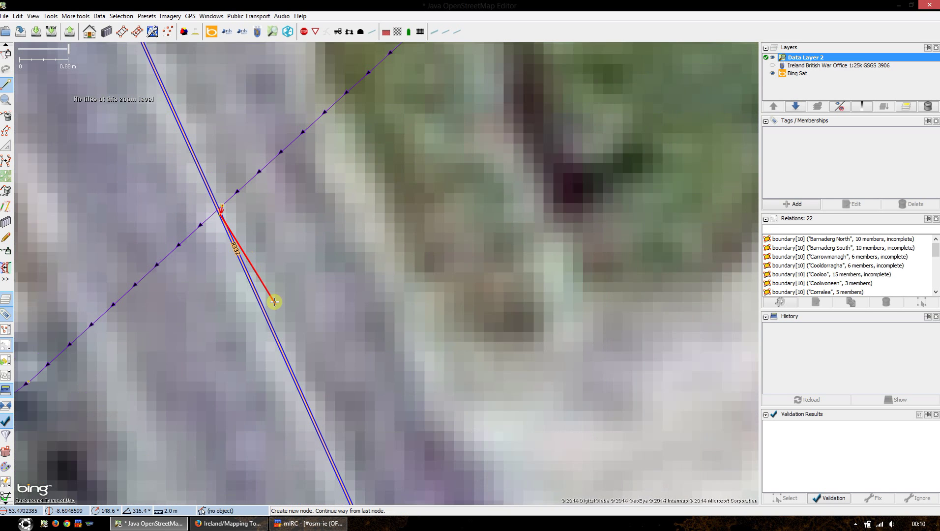
pyautogui.moveTo(283, 325); pyautogui.dragTo(262, 230)
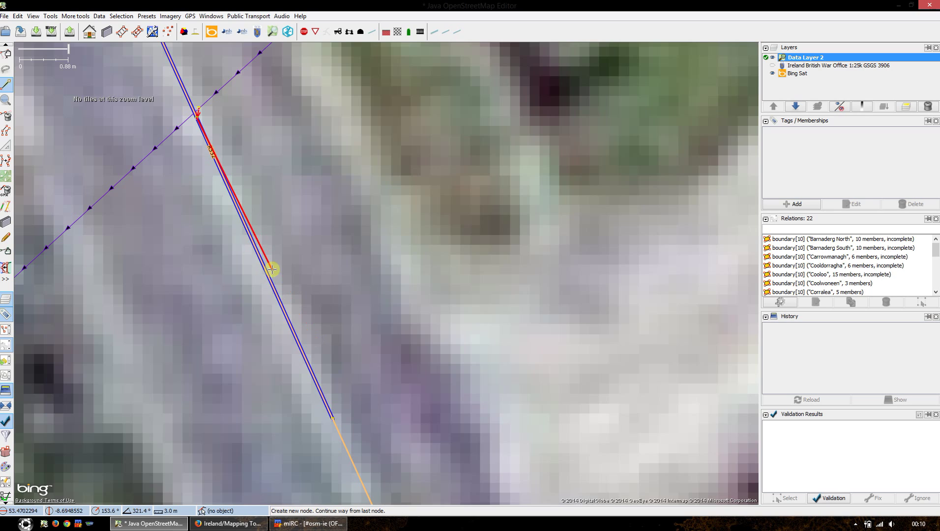
pyautogui.click(330, 419)
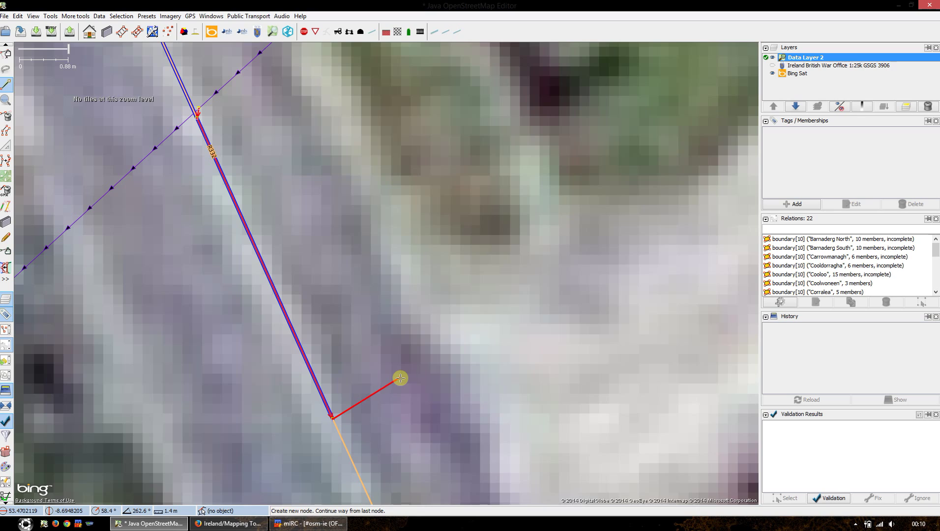
pyautogui.press('Escape')
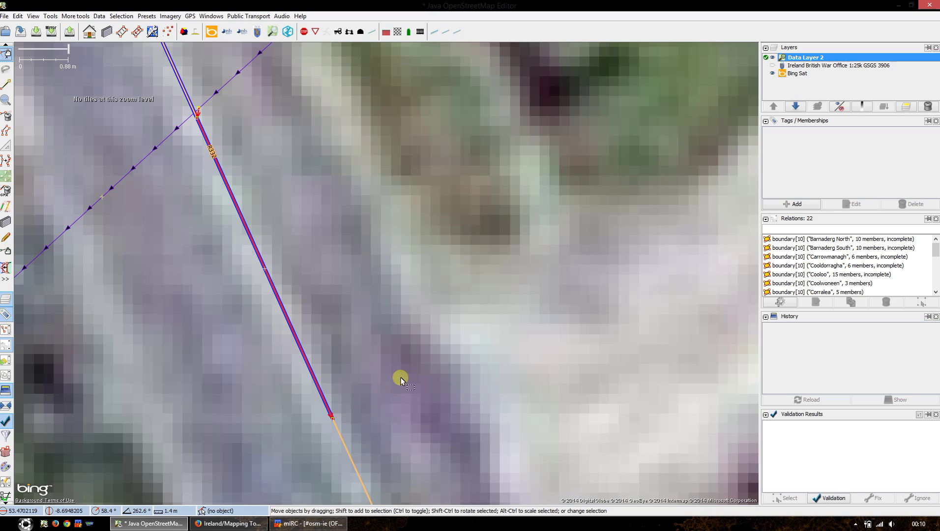
# Select the R332 road, the connecting way and the northern stream section together, and check their continuity without and with the Bing imagery
pyautogui.click(343, 437)
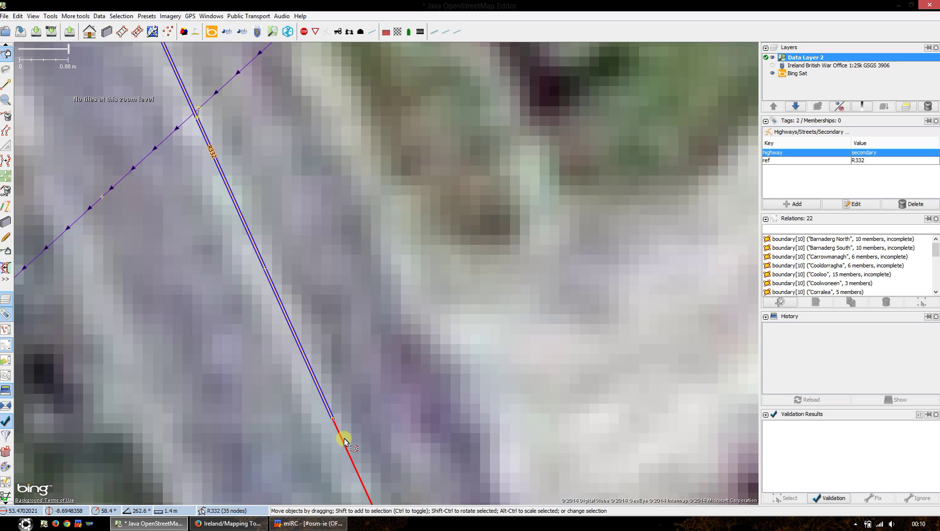
pyautogui.keyDown('shift'); pyautogui.click(199, 113); pyautogui.keyUp('shift')
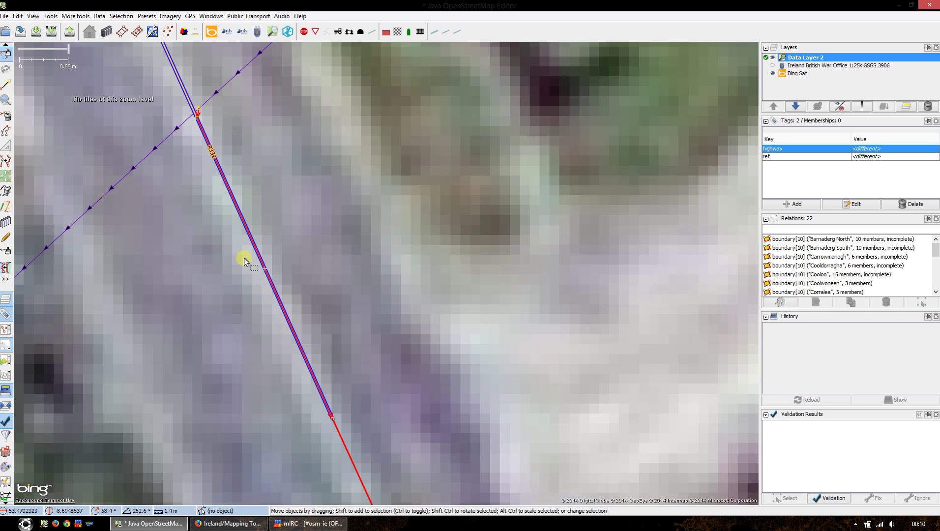
pyautogui.keyDown('shift'); pyautogui.click(215, 101); pyautogui.keyUp('shift')
pyautogui.scroll(-3, 231, 126)
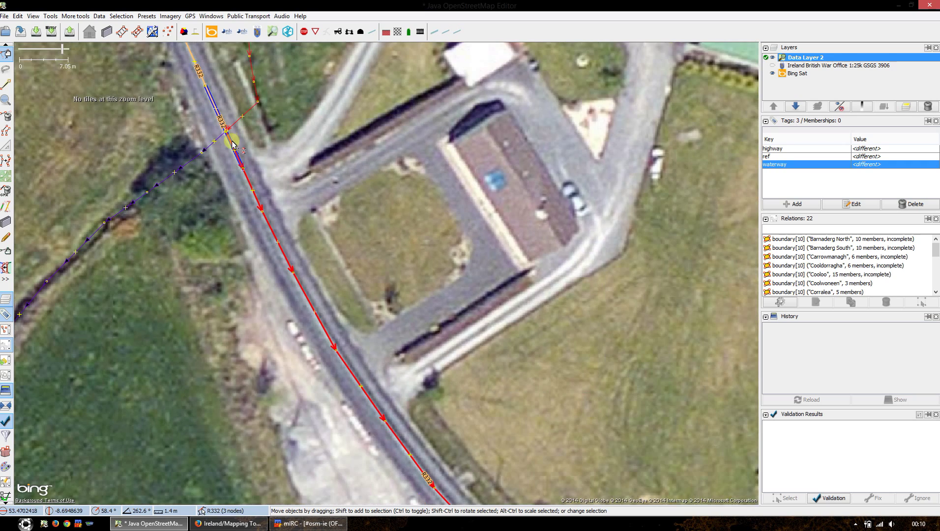
pyautogui.scroll(-5, 234, 145)
pyautogui.hotkey('alt', '3')
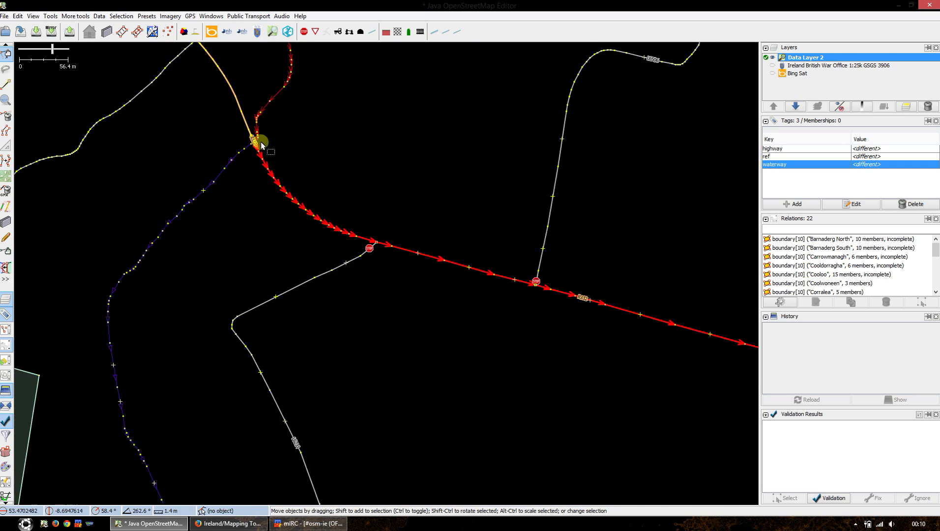
pyautogui.scroll(-3, 260, 145)
pyautogui.moveTo(289, 132); pyautogui.dragTo(248, 254)
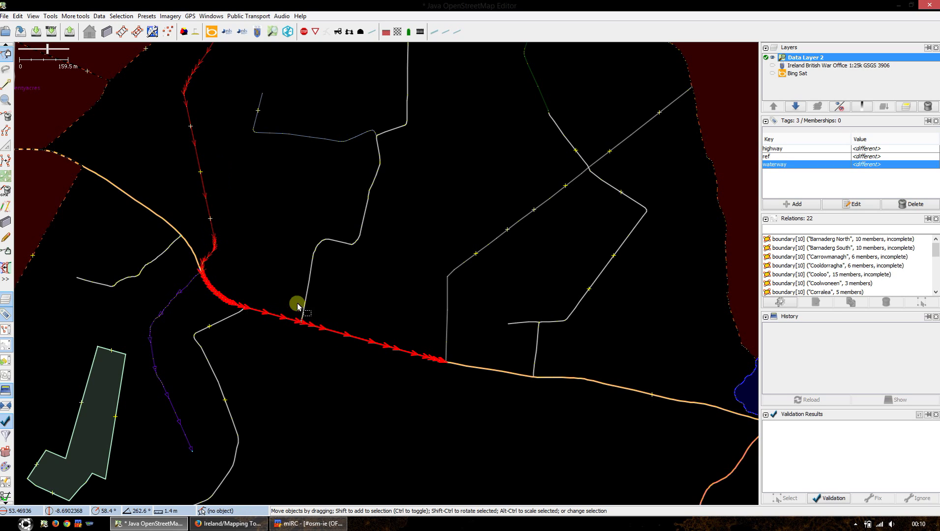
pyautogui.moveTo(267, 266); pyautogui.dragTo(260, 346)
pyautogui.hotkey('alt', '3')
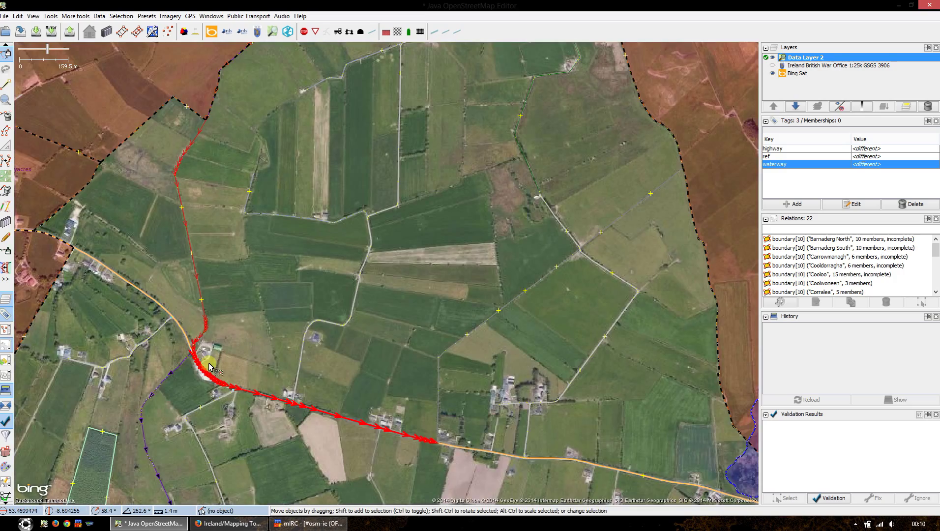
# Examine up close where the northern stream section, the connecting way and the R332 bridge meet
pyautogui.scroll(10, 209, 367)
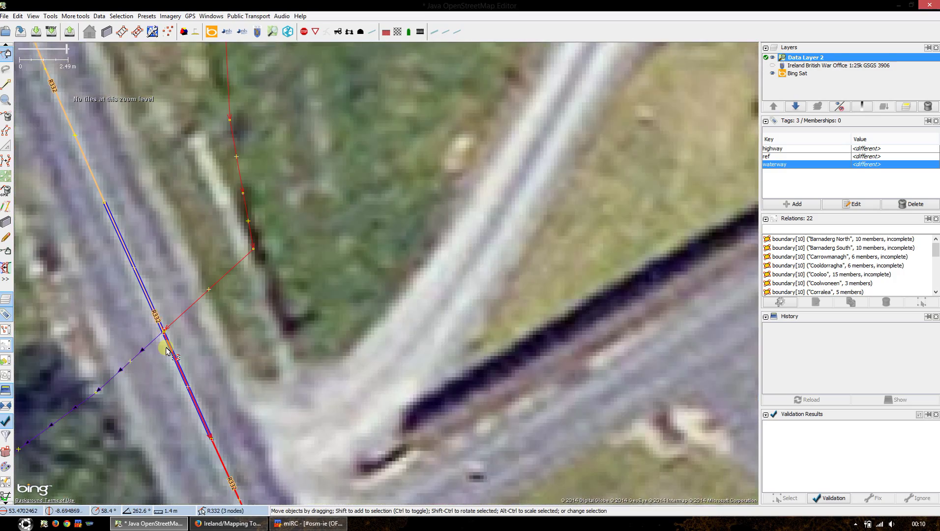
pyautogui.scroll(5, 167, 351)
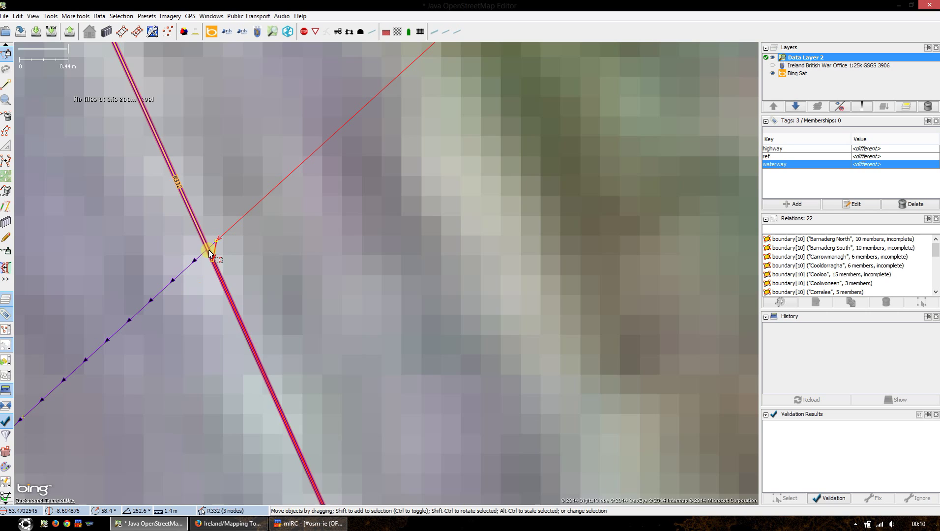
pyautogui.scroll(-5, 210, 315)
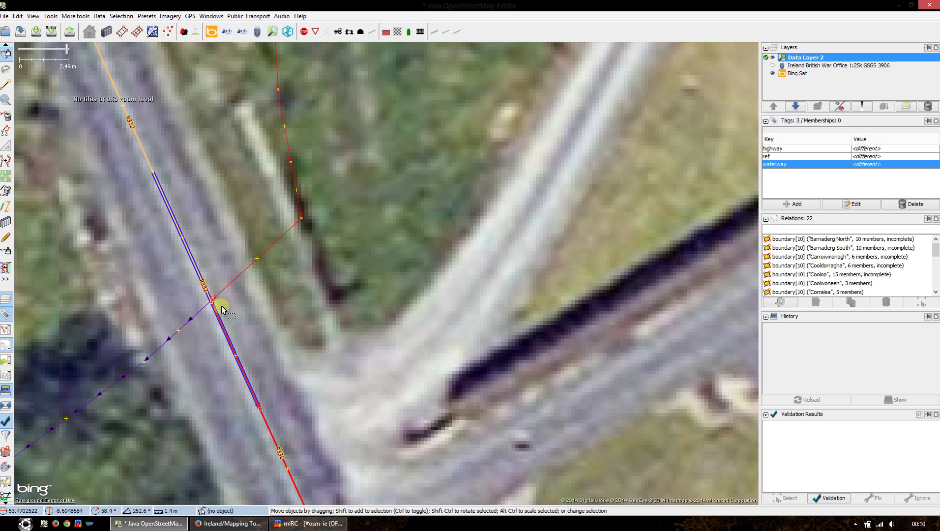
pyautogui.scroll(1, 254, 306)
pyautogui.moveTo(278, 272); pyautogui.dragTo(369, 168)
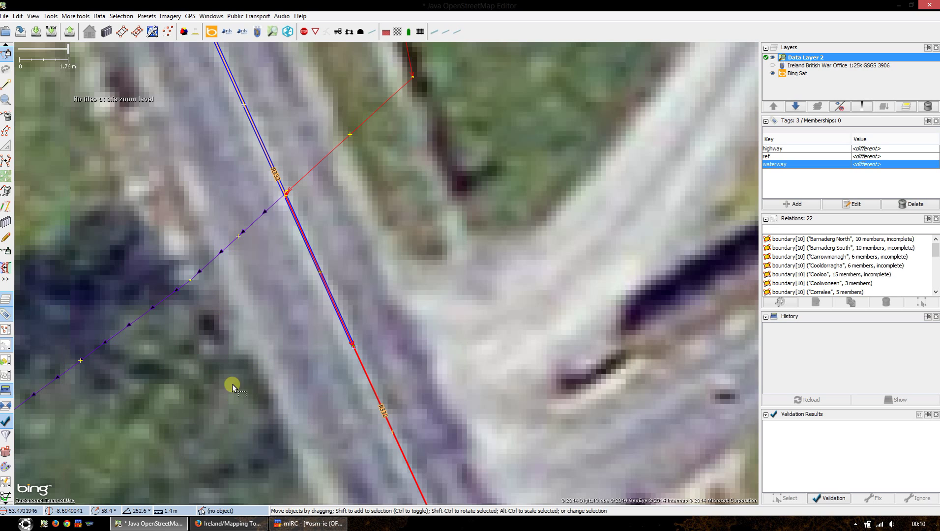
pyautogui.scroll(1, 248, 314)
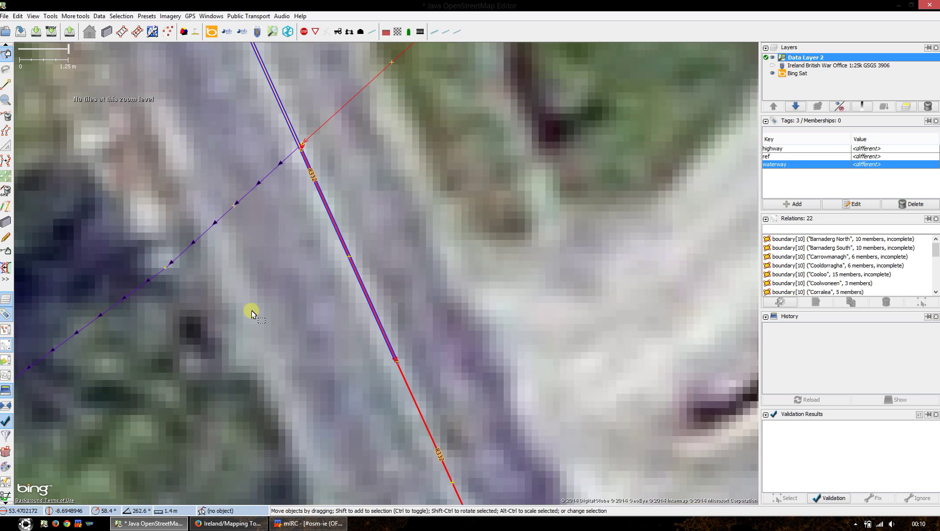
# Select the R332 road, the connecting way and the southwestern stream section together, and check their continuity with the Bing imagery hidden
pyautogui.click(407, 382)
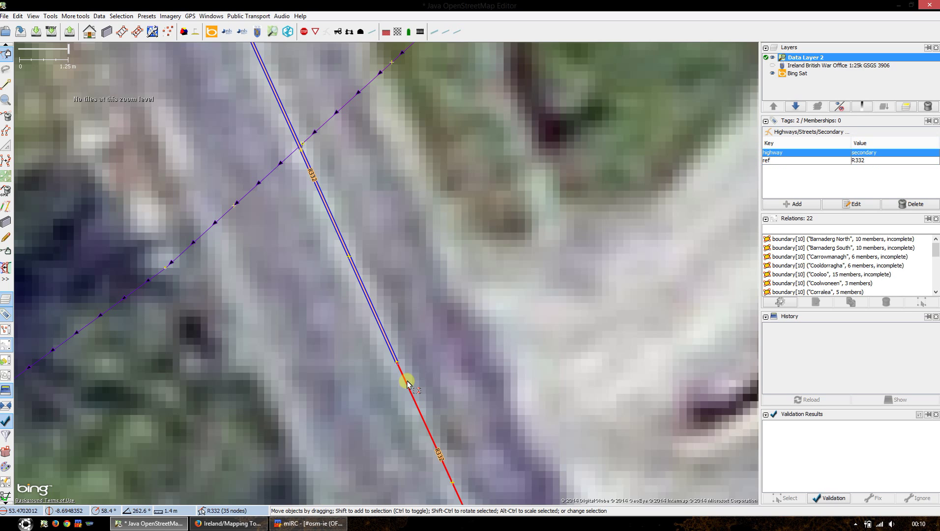
pyautogui.scroll(2, 298, 156)
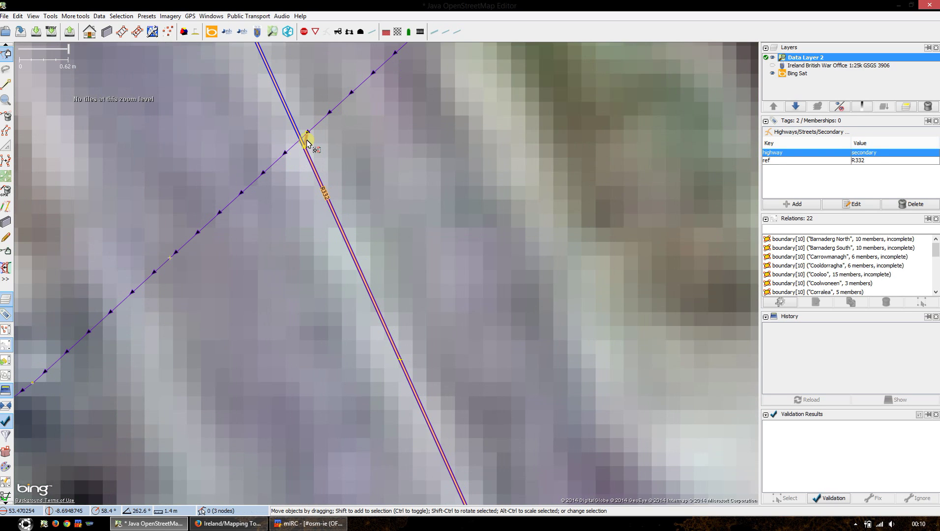
pyautogui.keyDown('shift'); pyautogui.click(307, 142); pyautogui.keyUp('shift')
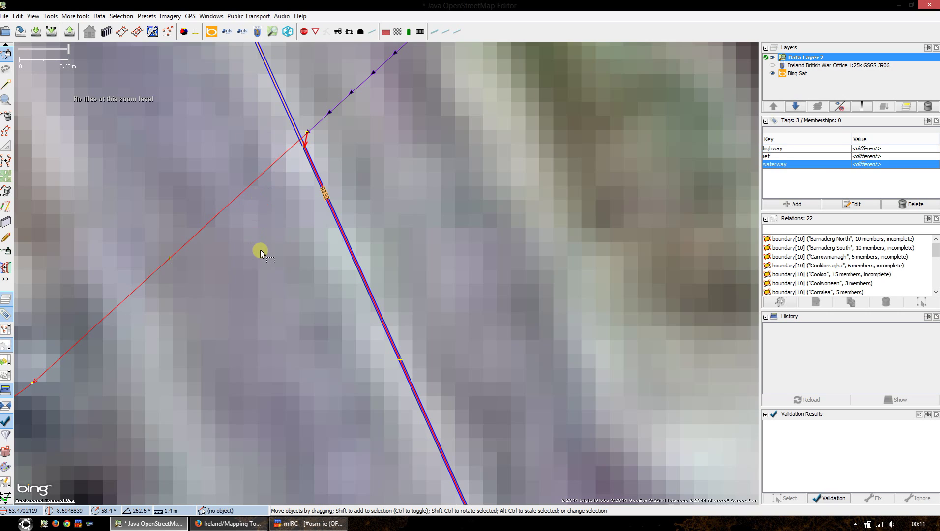
pyautogui.scroll(-5, 260, 249)
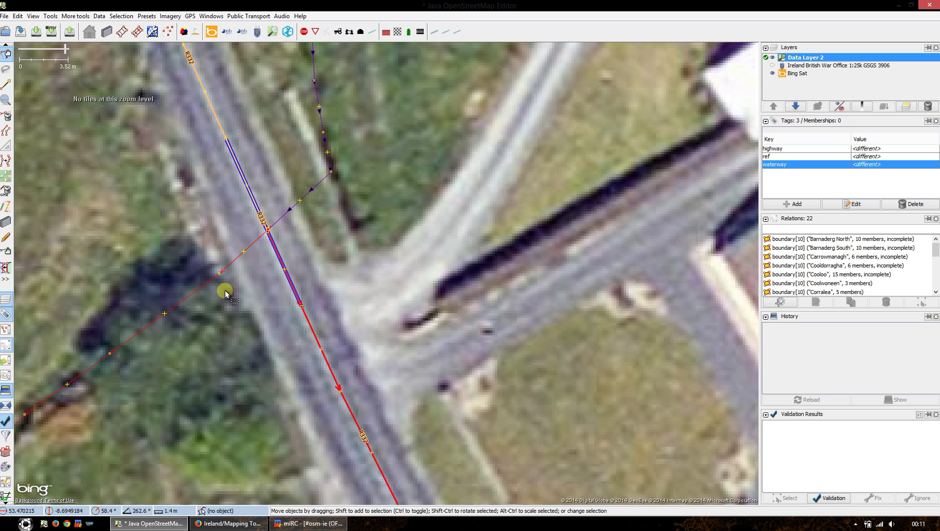
pyautogui.scroll(-5, 225, 290)
pyautogui.hotkey('alt', '3')
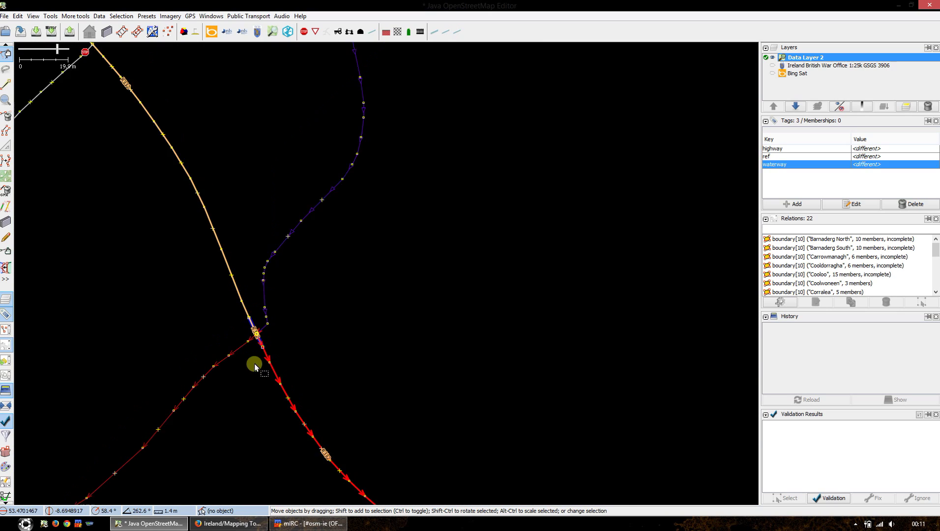
pyautogui.scroll(-2, 255, 364)
pyautogui.moveTo(258, 331); pyautogui.dragTo(290, 155)
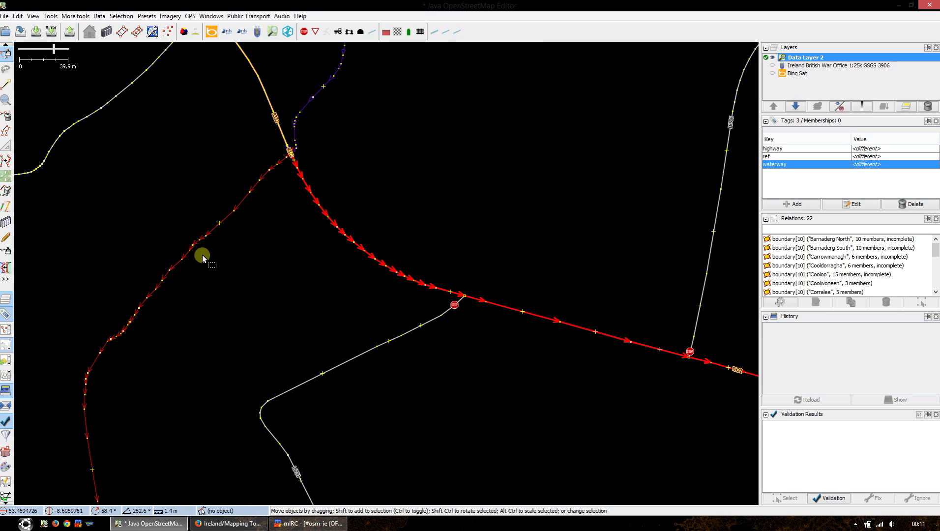
pyautogui.scroll(8, 294, 147)
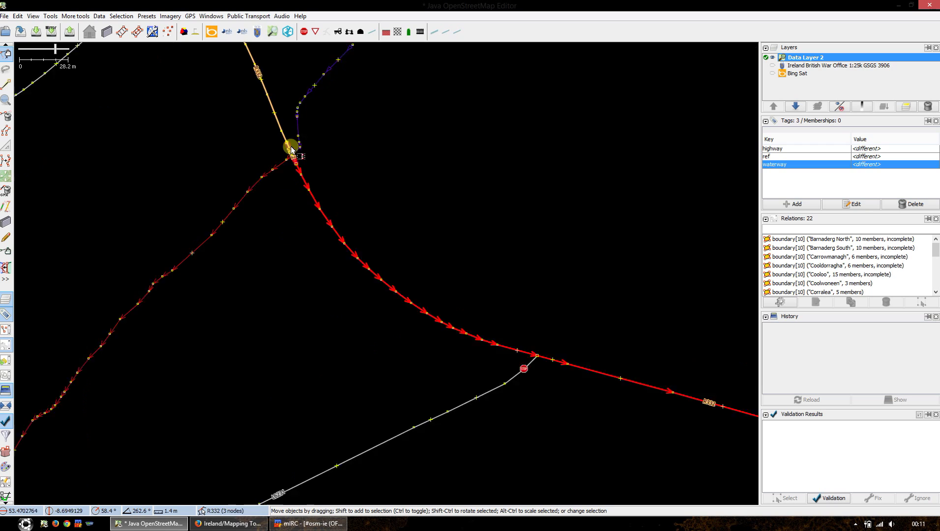
pyautogui.scroll(5, 280, 197)
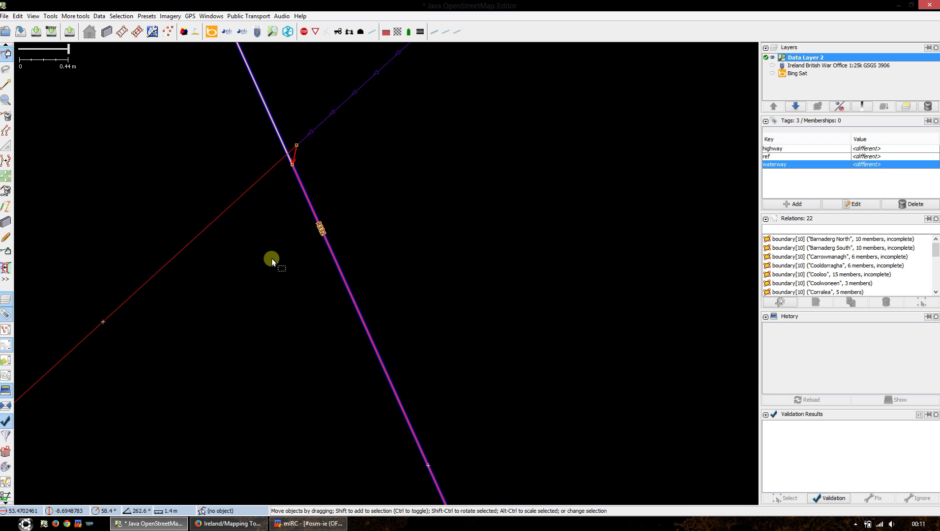
pyautogui.scroll(-1, 230, 293)
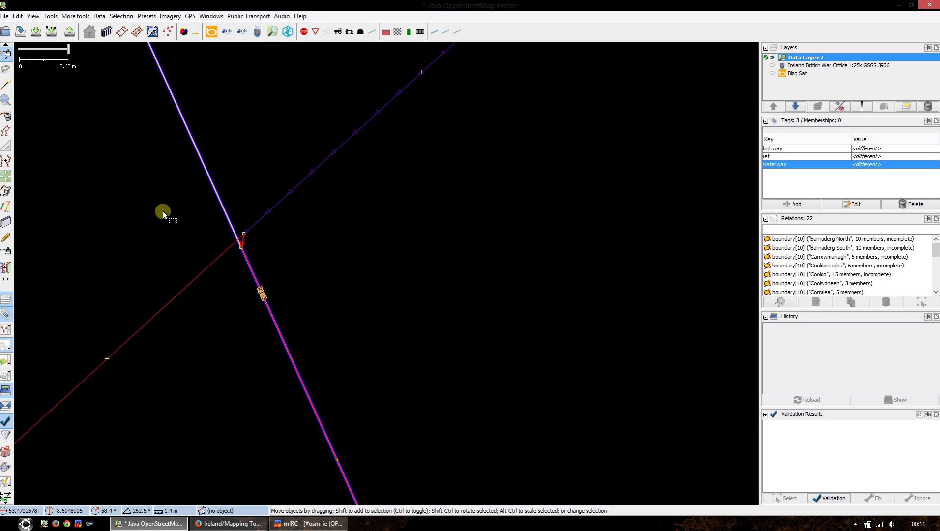
pyautogui.scroll(-3, 150, 216)
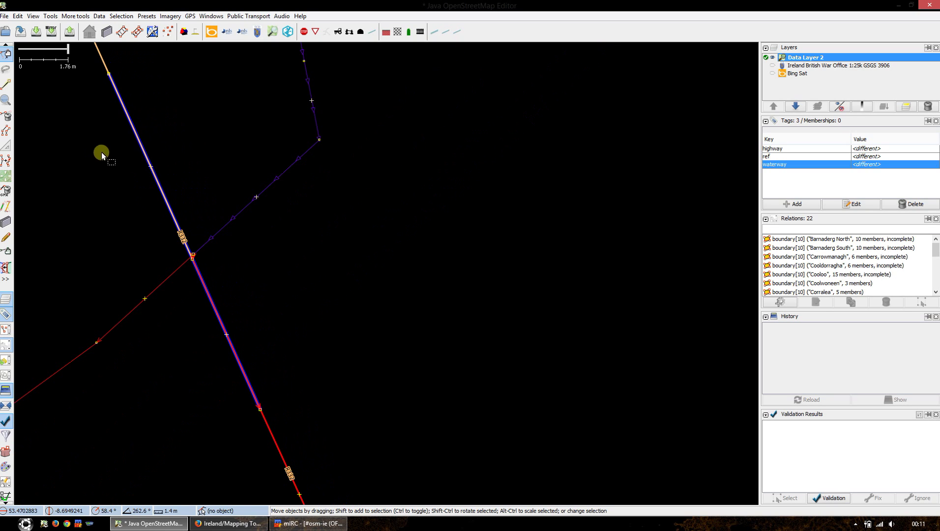
pyautogui.click(110, 74)
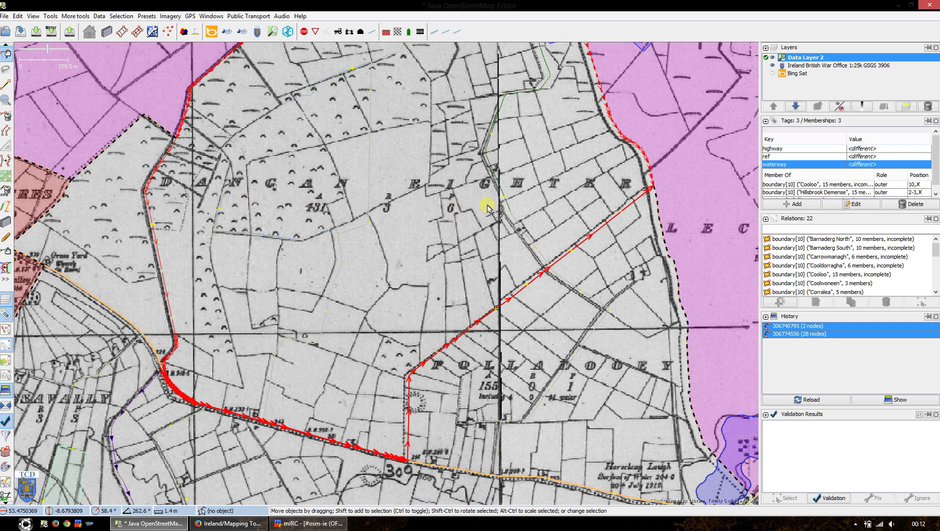
# Create a townland relation named Dangan Eighter from the selected boundary ways, and clear the map selection to inspect its members
pyautogui.click(184, 31)
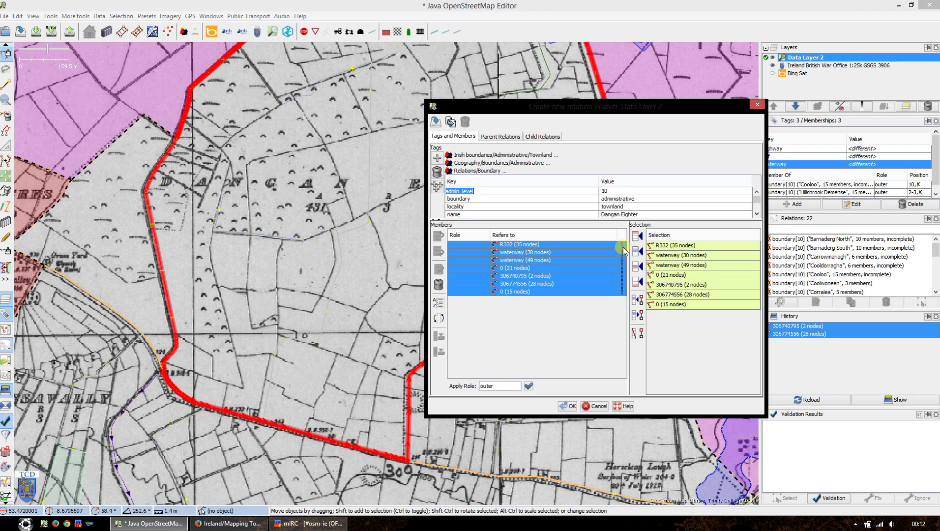
pyautogui.click(374, 280)
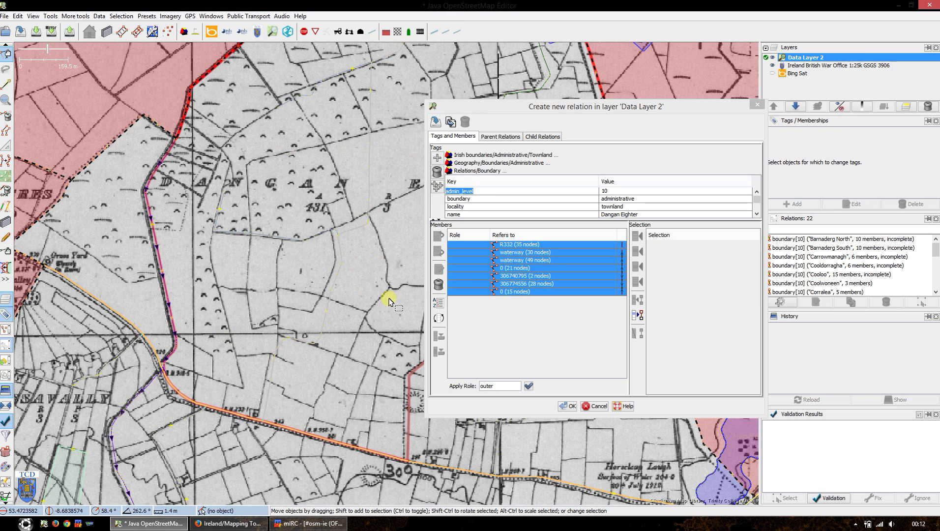
# Highlight the R332 and 30-node waterway members of the relation in turn to compare where they meet on the map
pyautogui.click(609, 253)
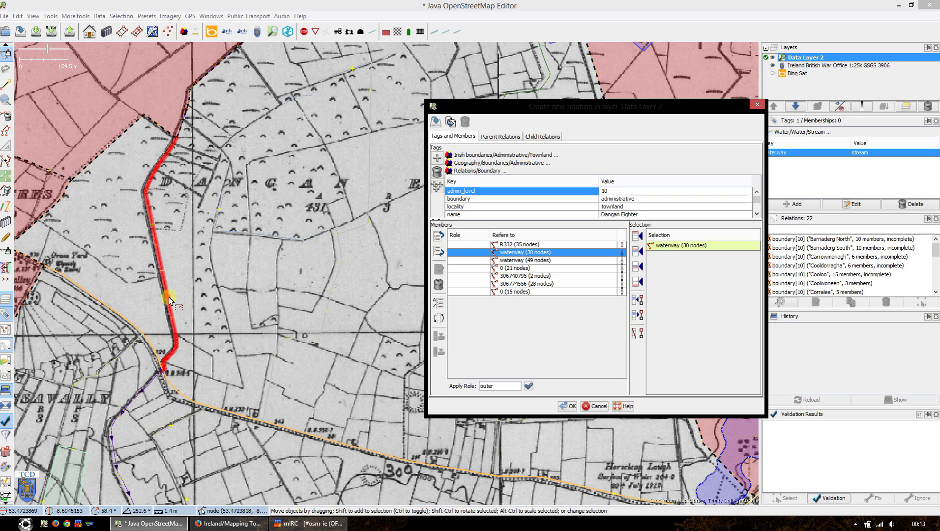
pyautogui.click(559, 244)
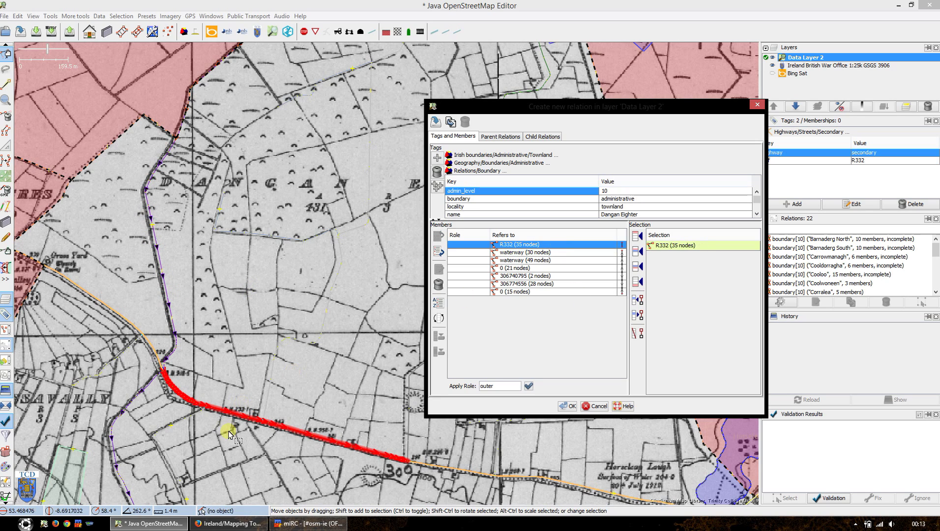
pyautogui.click(224, 411)
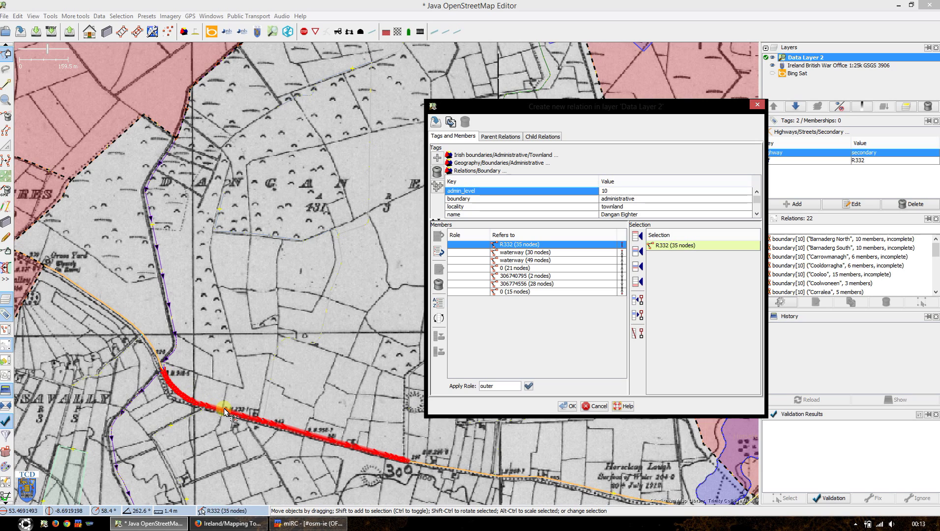
pyautogui.click(590, 253)
pyautogui.click(590, 245)
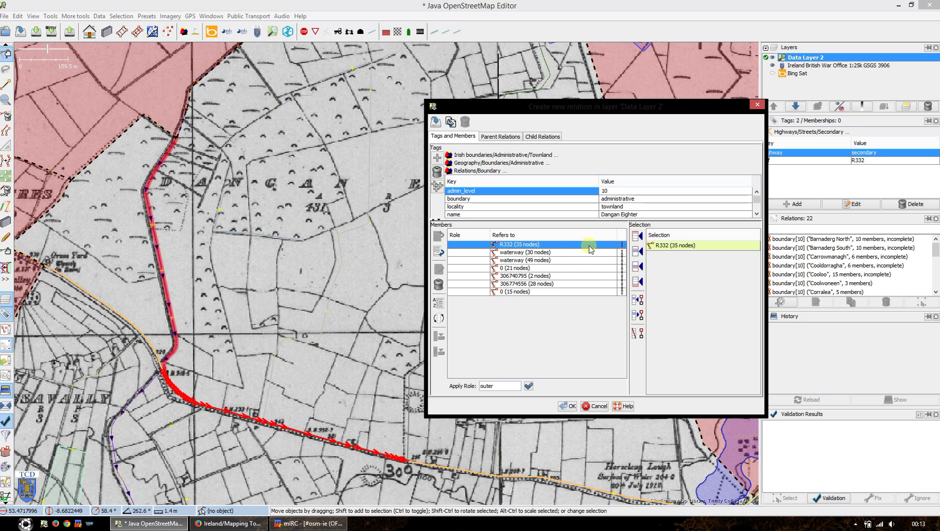
pyautogui.click(587, 254)
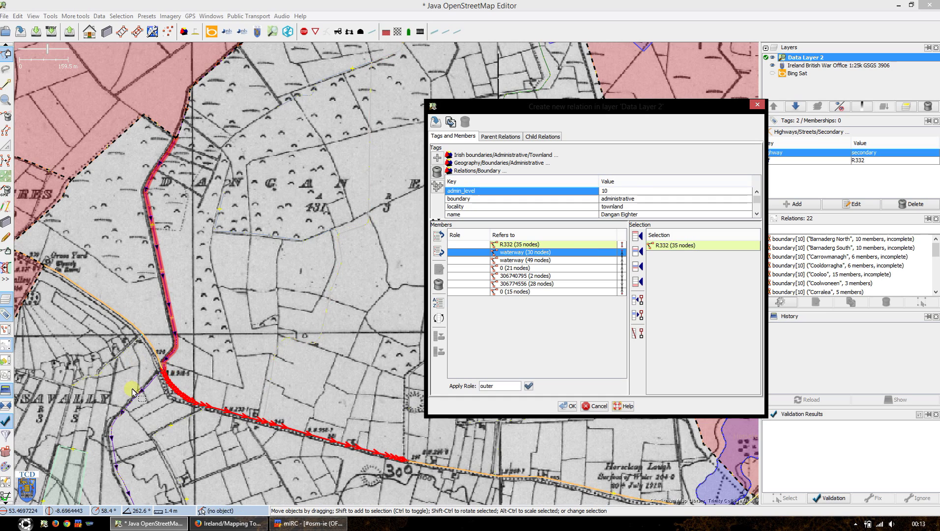
# Select the short 3-node connecting way at the R332 bridge and insert it into the member list between R332 and the 30-node waterway
pyautogui.scroll(5, 157, 372)
pyautogui.scroll(15, 155, 373)
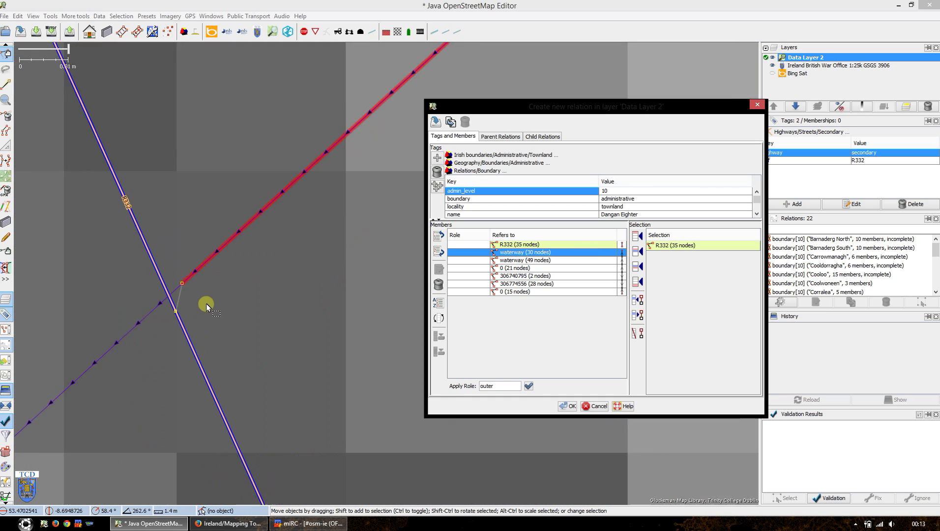
pyautogui.scroll(1, 207, 303)
pyautogui.click(196, 306)
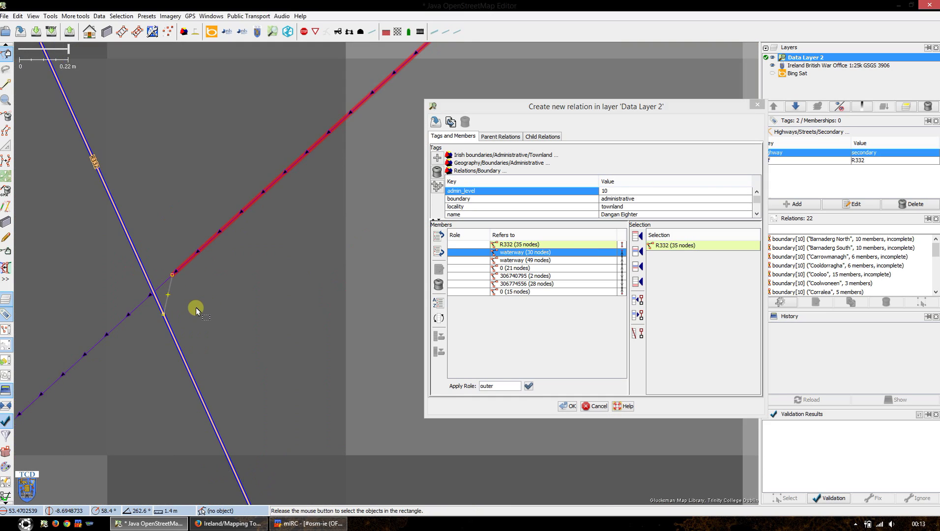
pyautogui.click(169, 293)
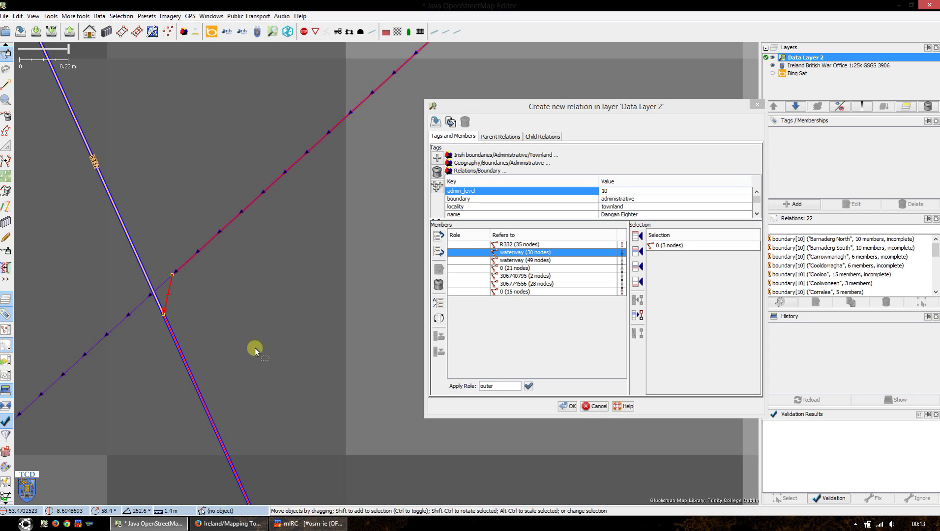
pyautogui.scroll(-3, 255, 348)
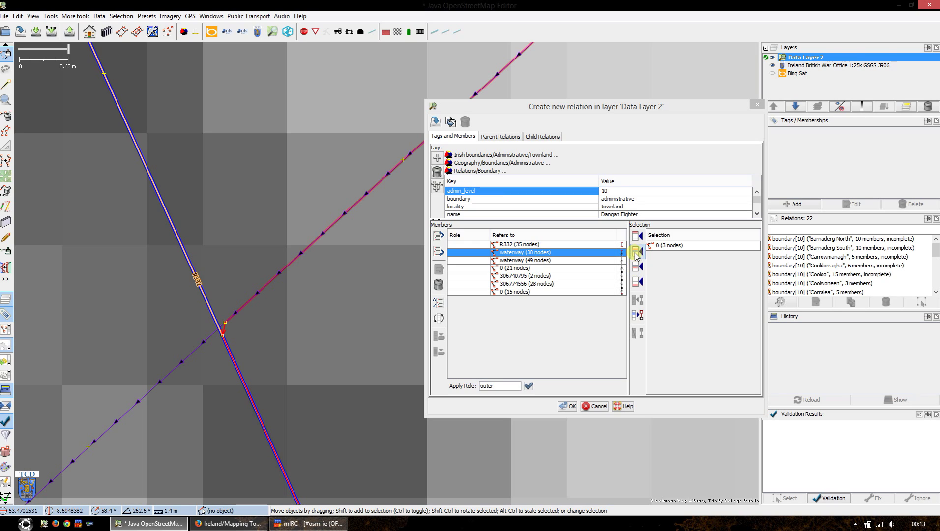
pyautogui.click(593, 252)
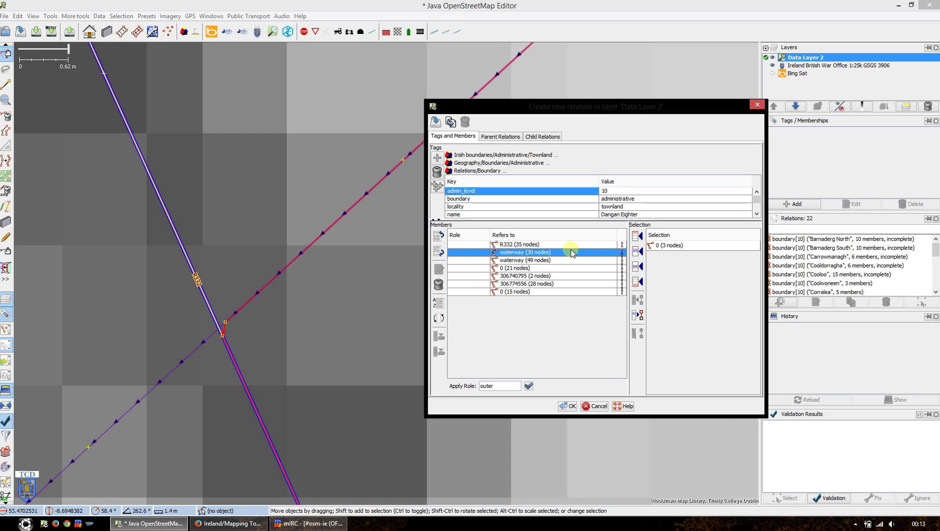
pyautogui.click(637, 252)
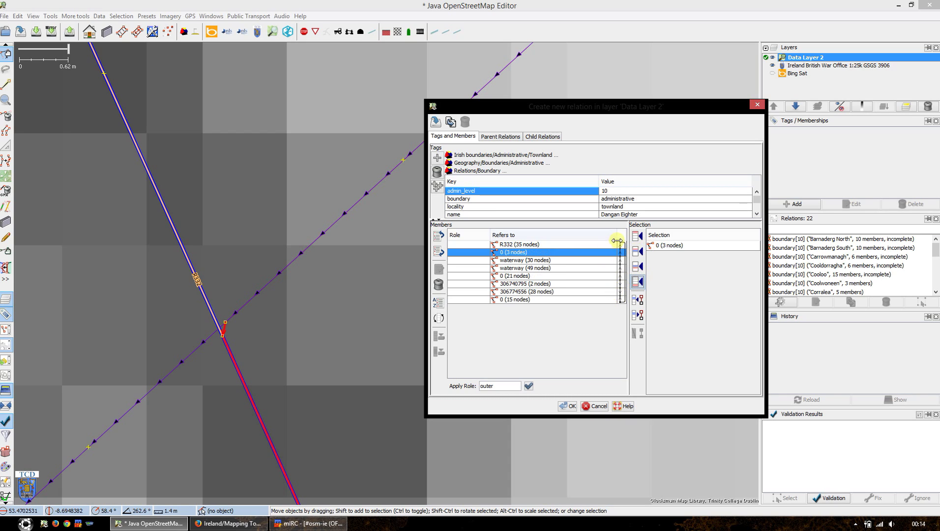
# Select all members of the townland relation and apply the role outer to them
pyautogui.click(525, 300)
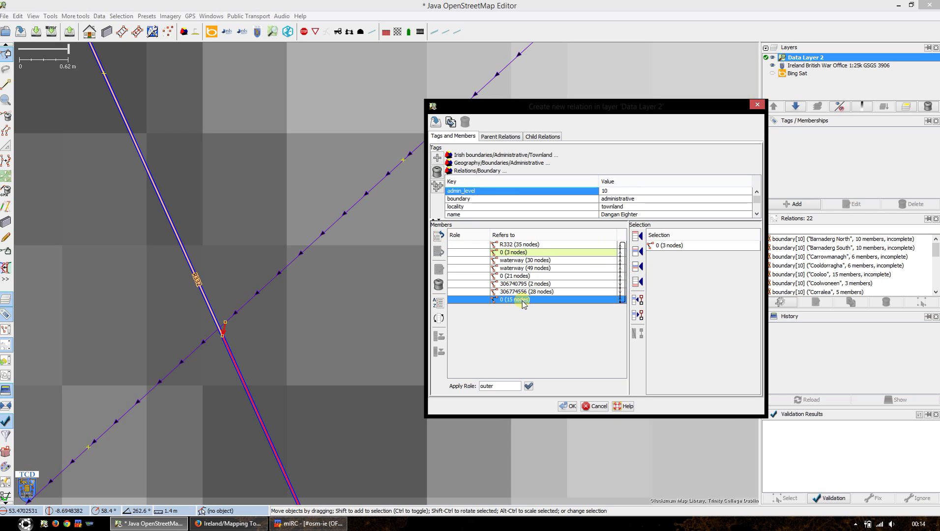
pyautogui.keyDown('shift'); pyautogui.click(516, 245); pyautogui.keyUp('shift')
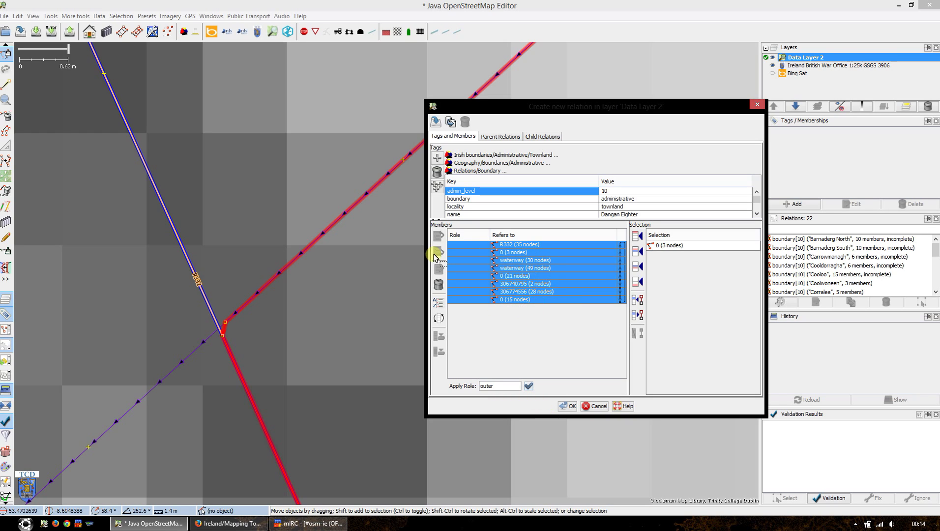
pyautogui.click(528, 387)
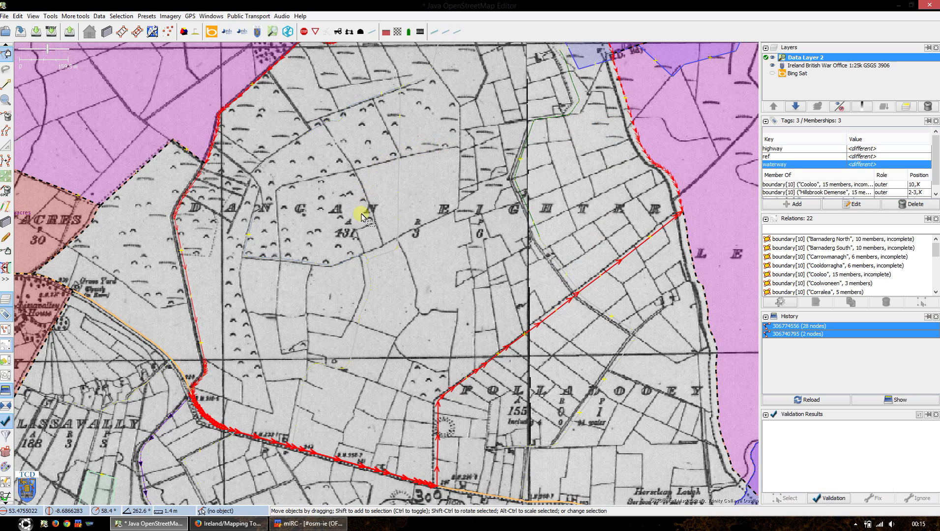
# Start a new townland relation named Dangan Eighter from the complete selection of boundary ways, including the connecting way
pyautogui.moveTo(344, 133); pyautogui.dragTo(340, 143)
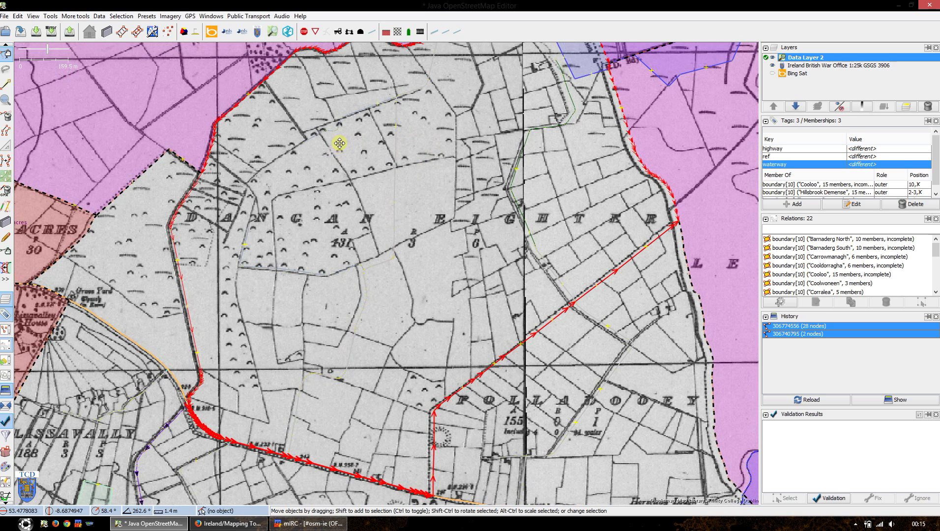
pyautogui.click(183, 32)
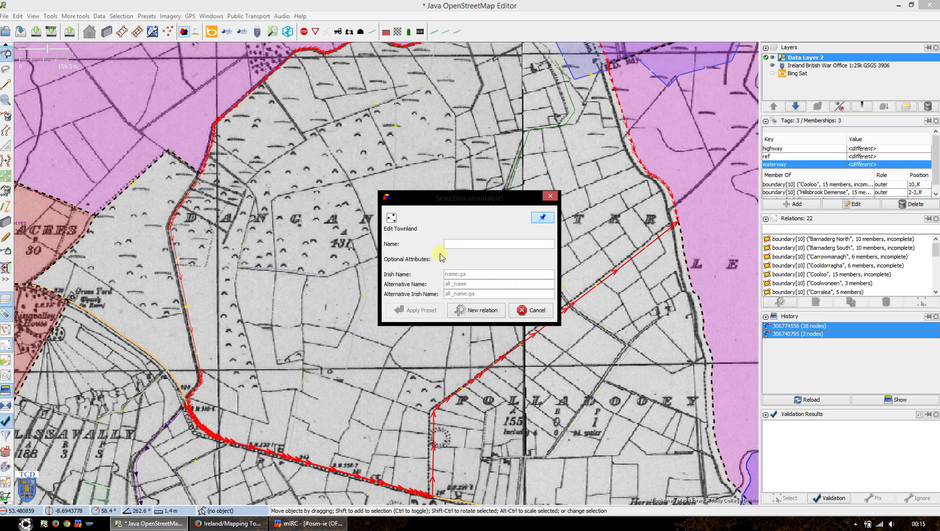
pyautogui.click(468, 315)
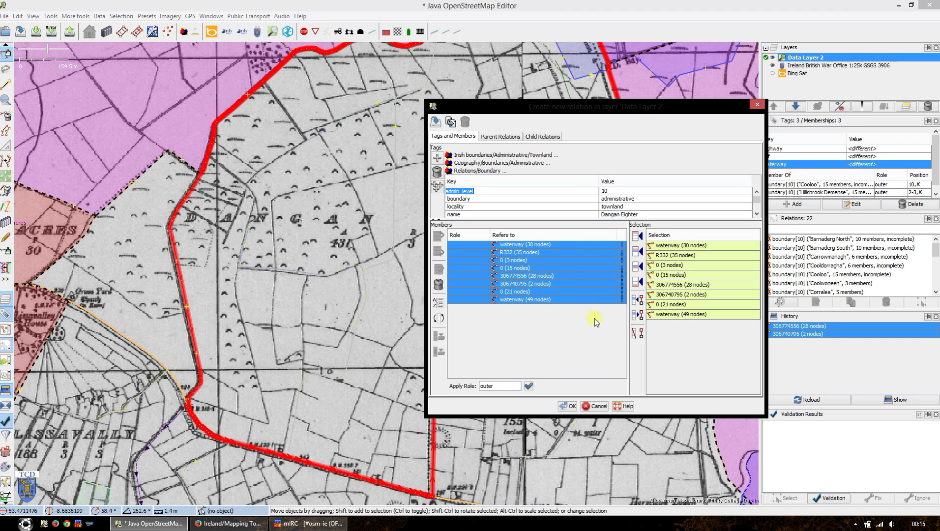
# Continue editing the new relation and move the 30-node waterway member below the 3-node way in the member list
pyautogui.click(596, 406)
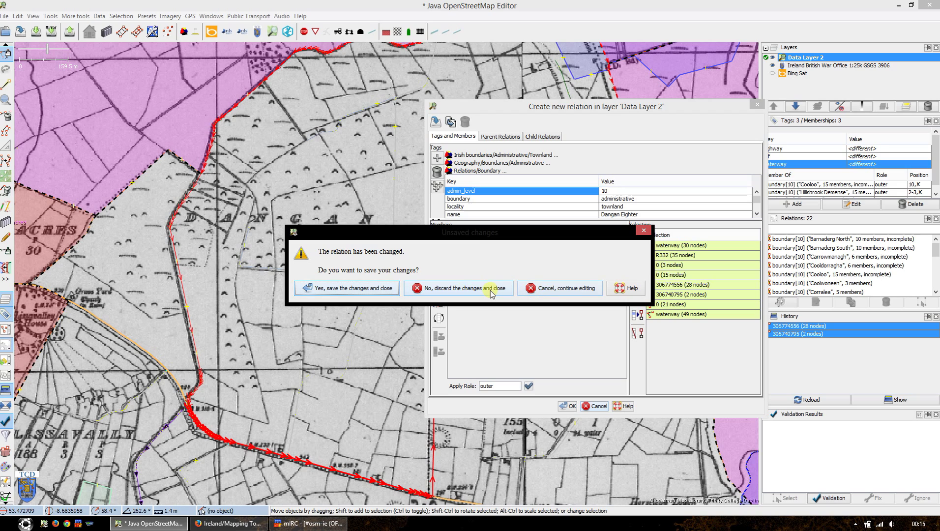
pyautogui.click(563, 290)
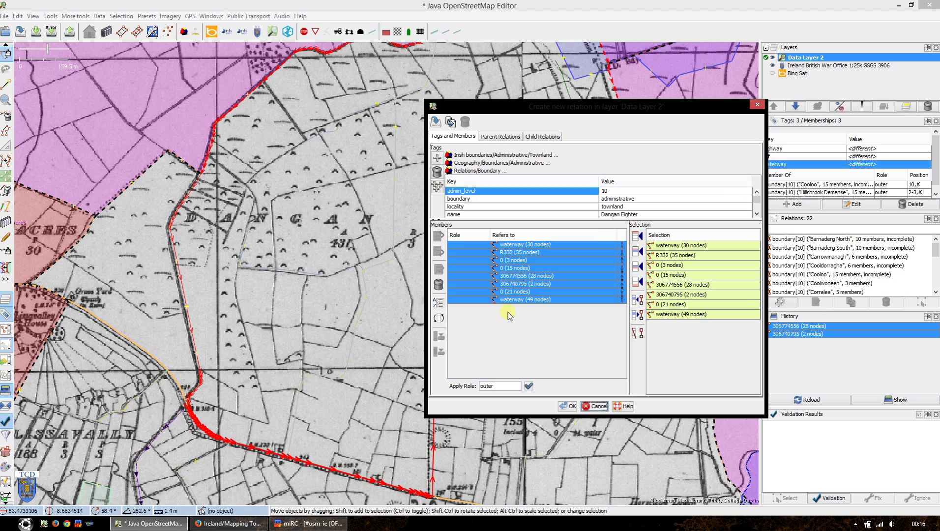
pyautogui.click(607, 268)
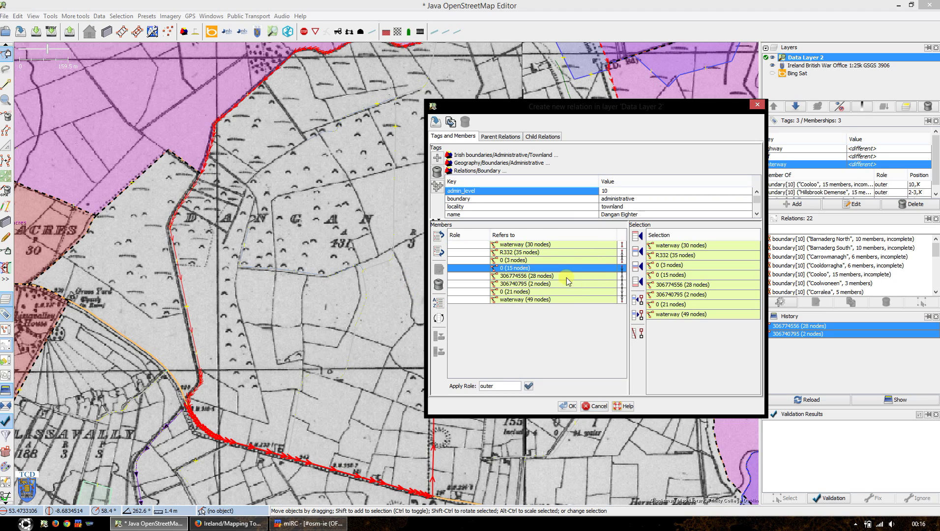
pyautogui.click(622, 245)
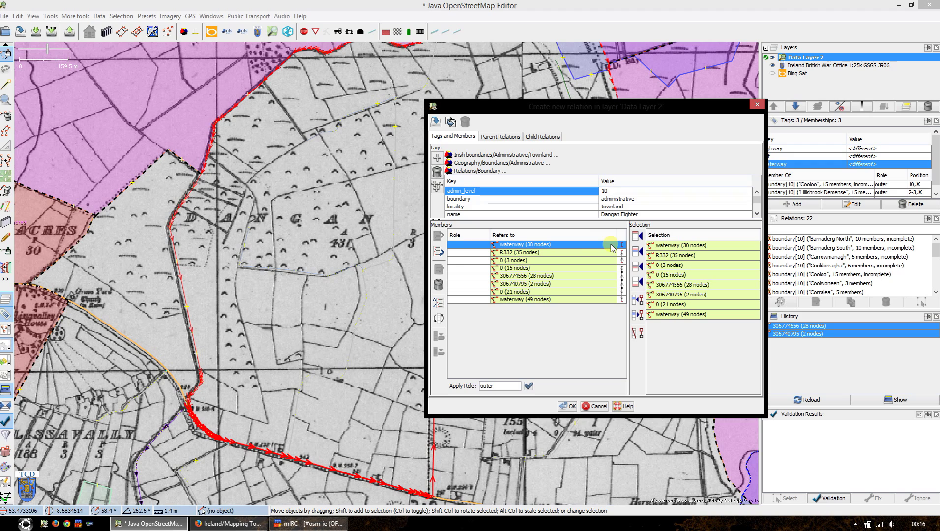
pyautogui.click(439, 251)
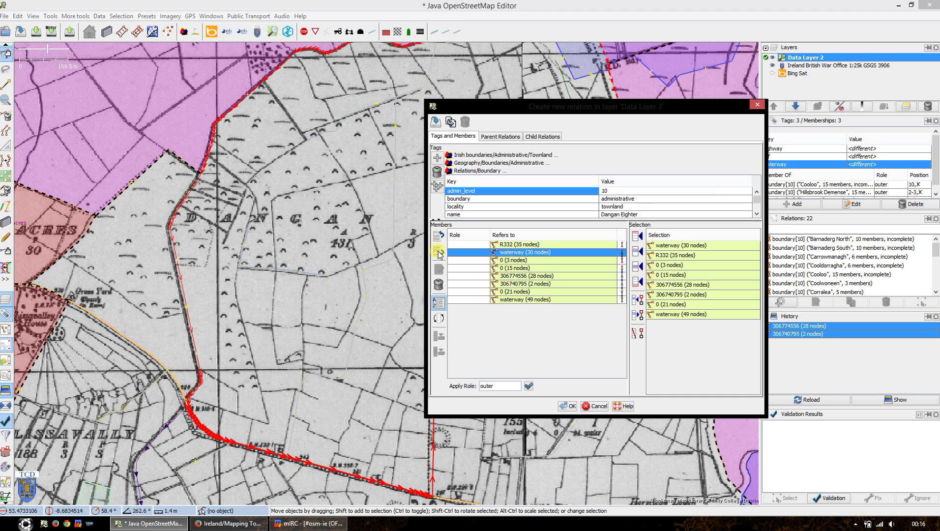
pyautogui.click(438, 252)
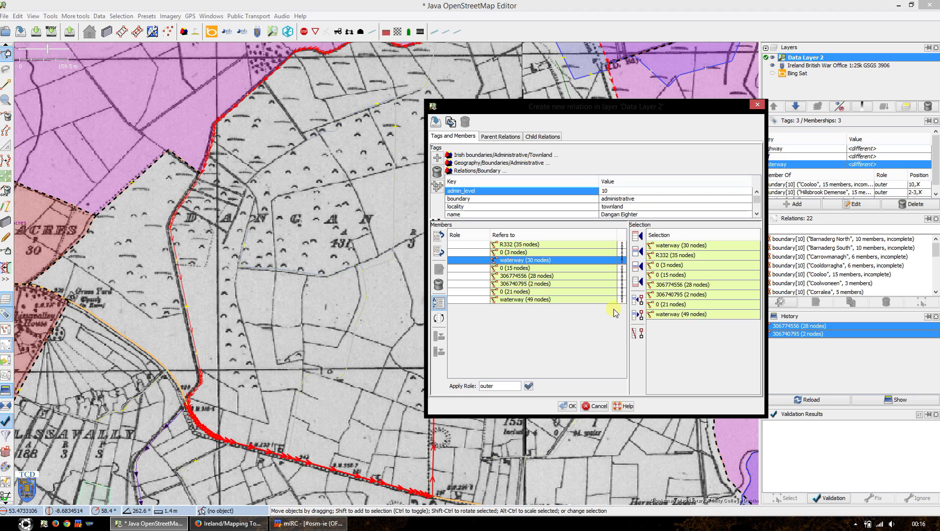
# Highlight R332, the 3-node way and the 30-node waterway in the member list to examine how they connect
pyautogui.keyDown('shift'); pyautogui.click(583, 246); pyautogui.keyUp('shift')
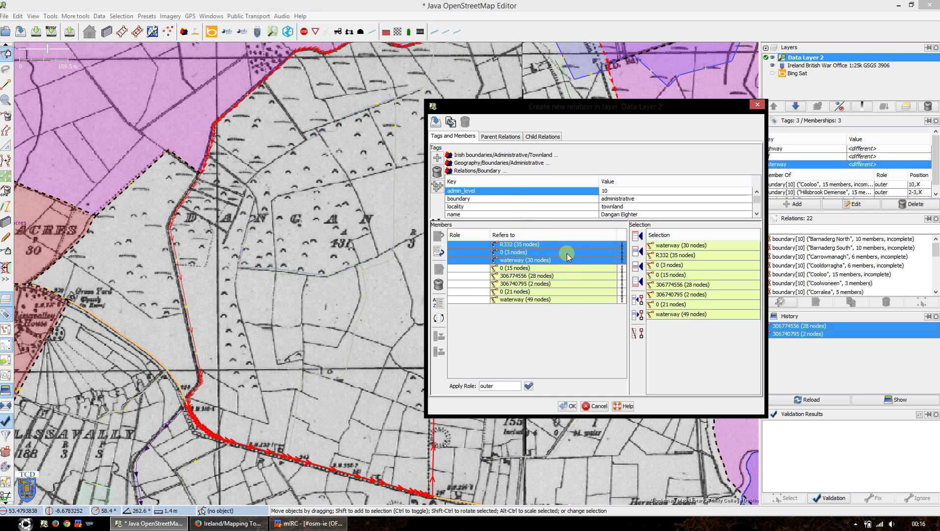
pyautogui.click(599, 252)
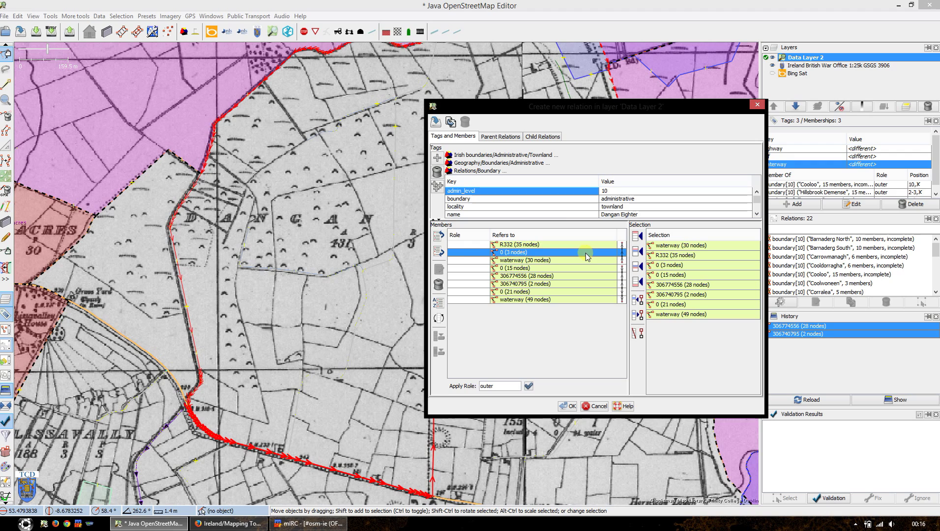
pyautogui.press('Up')
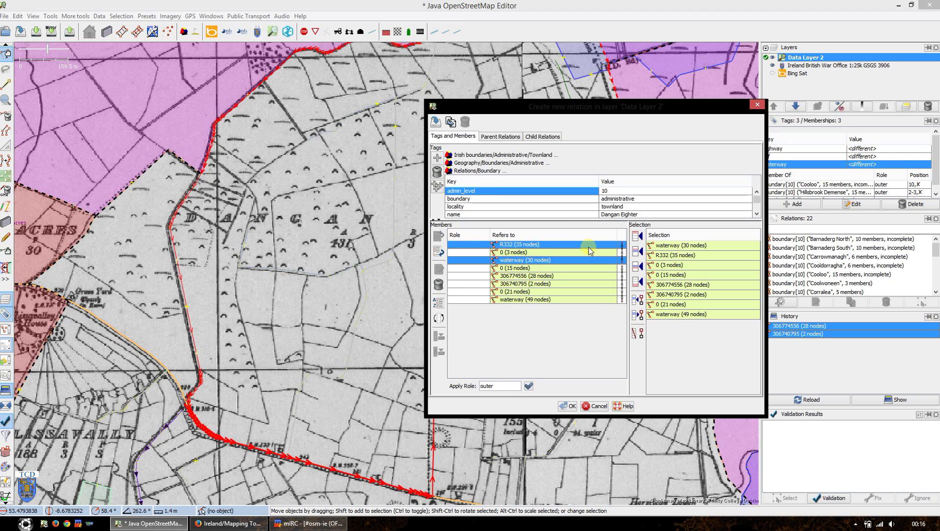
pyautogui.moveTo(590, 261); pyautogui.dragTo(592, 245)
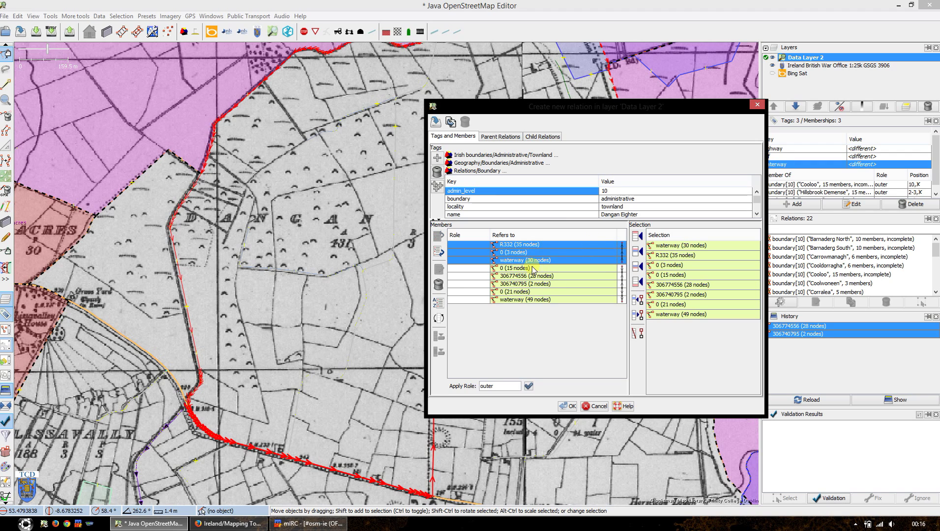
pyautogui.click(581, 261)
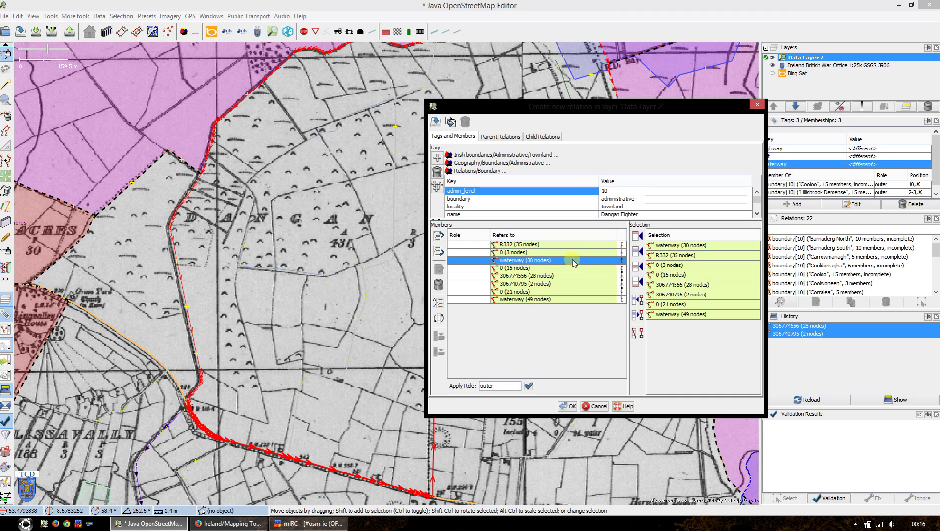
# Try different orders of R332, the 3-node way and the 30-node waterway at the start of the member list
pyautogui.click(568, 252)
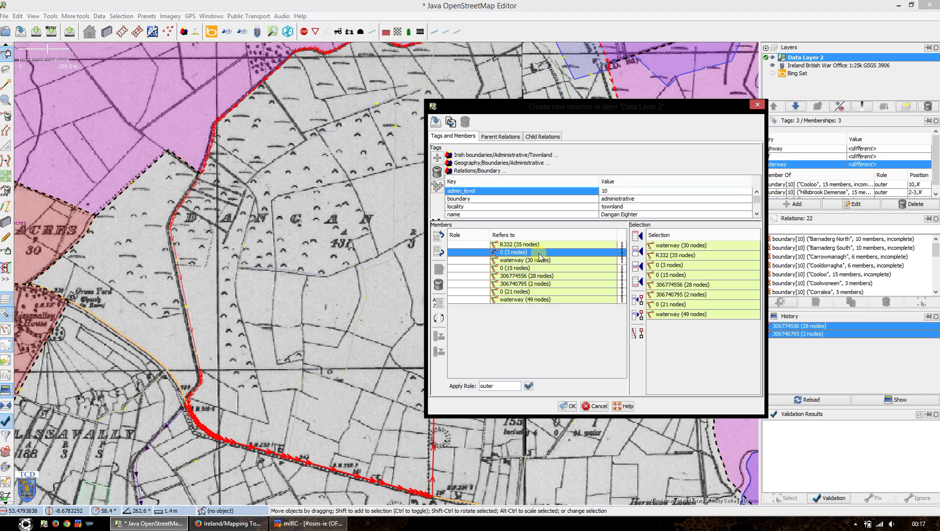
pyautogui.click(440, 252)
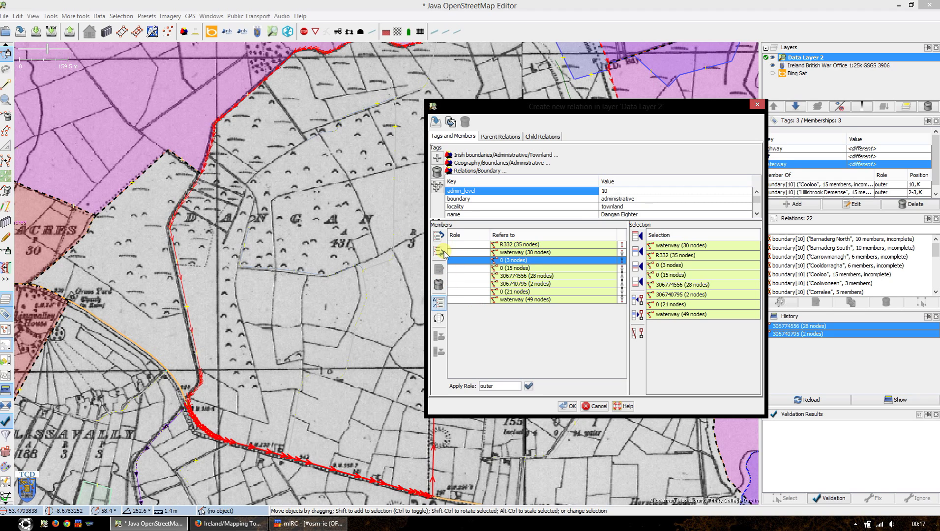
pyautogui.click(438, 236)
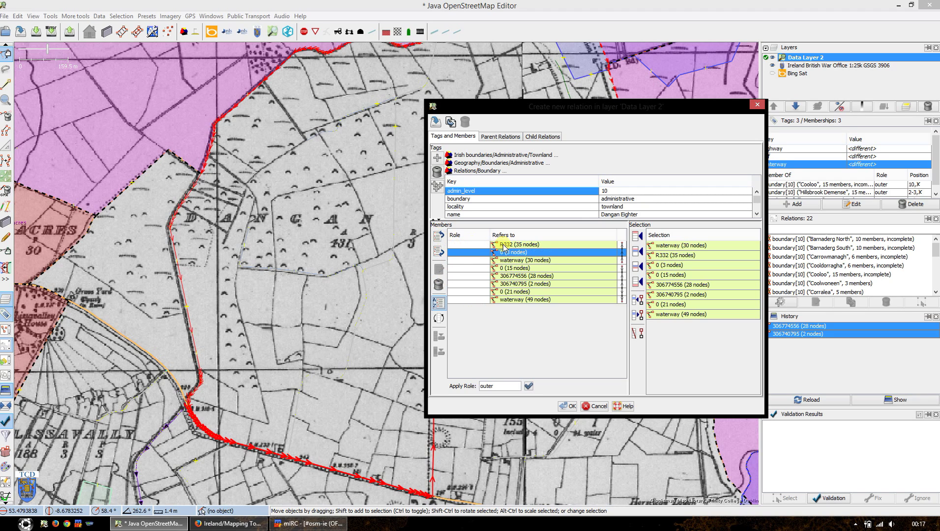
pyautogui.click(478, 244)
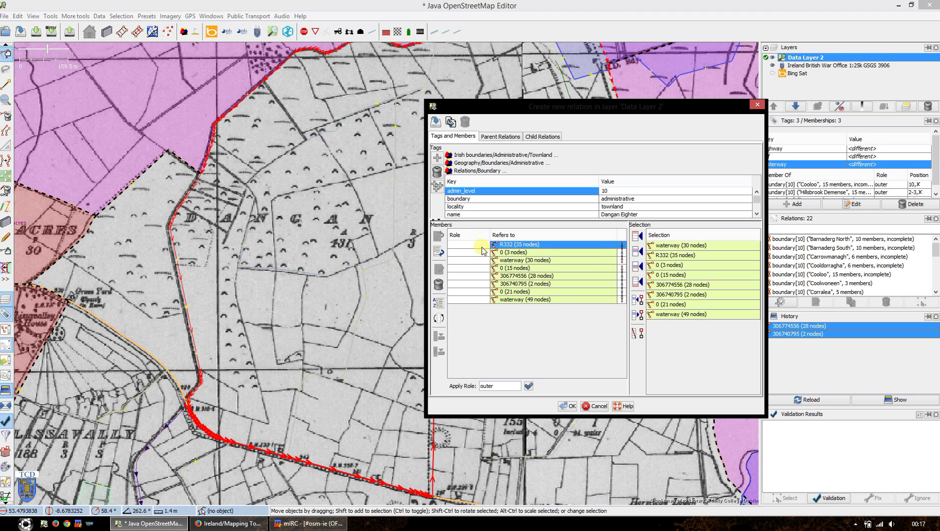
pyautogui.click(488, 253)
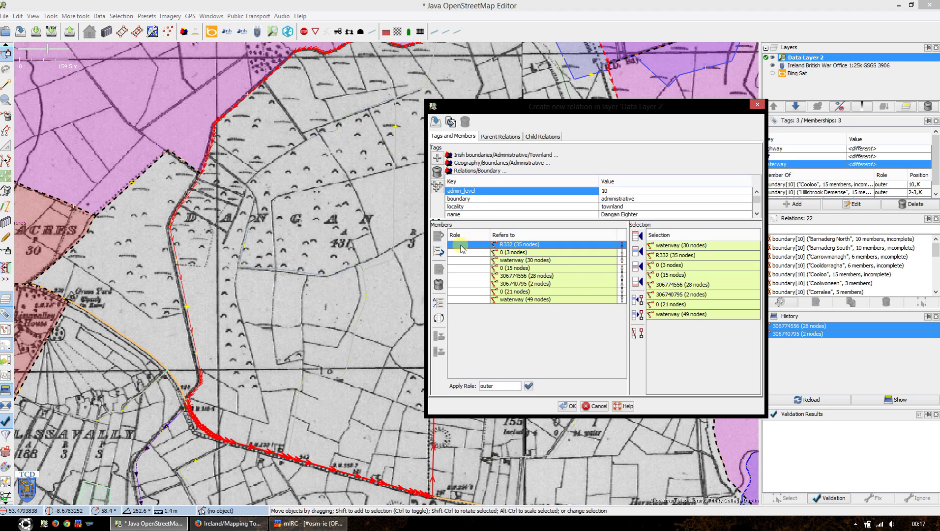
pyautogui.click(445, 251)
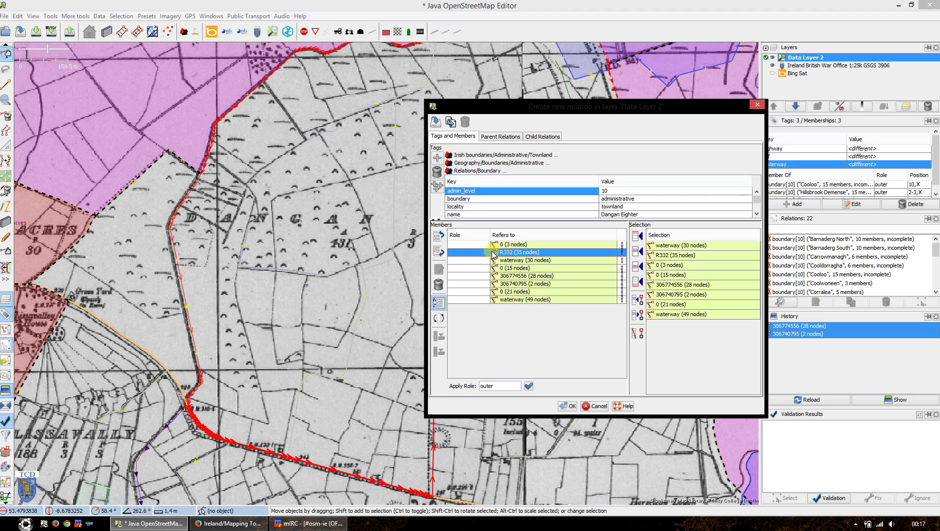
pyautogui.click(514, 260)
pyautogui.click(438, 238)
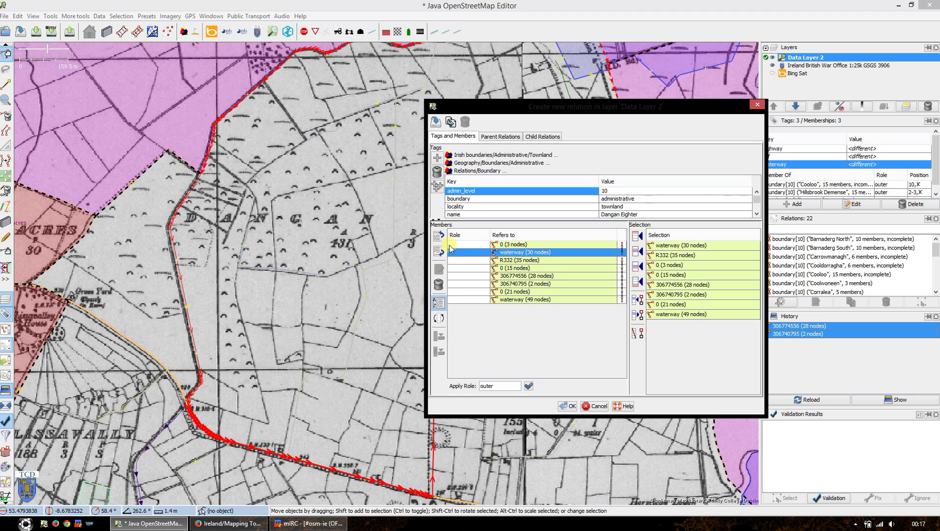
pyautogui.click(521, 260)
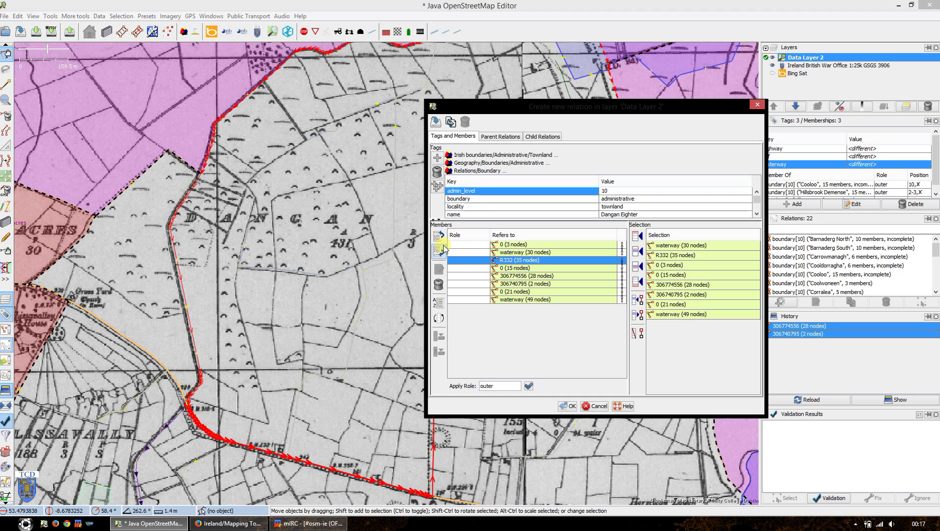
# Move the 3-node way and the 30-node waterway together to the end of the member list, after the 49-node waterway
pyautogui.click(529, 245)
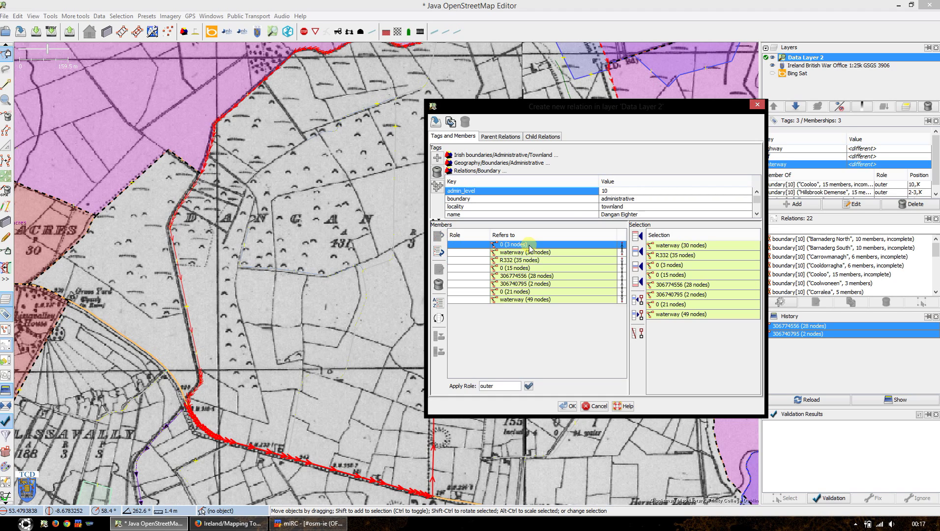
pyautogui.keyDown('shift'); pyautogui.click(528, 253); pyautogui.keyUp('shift')
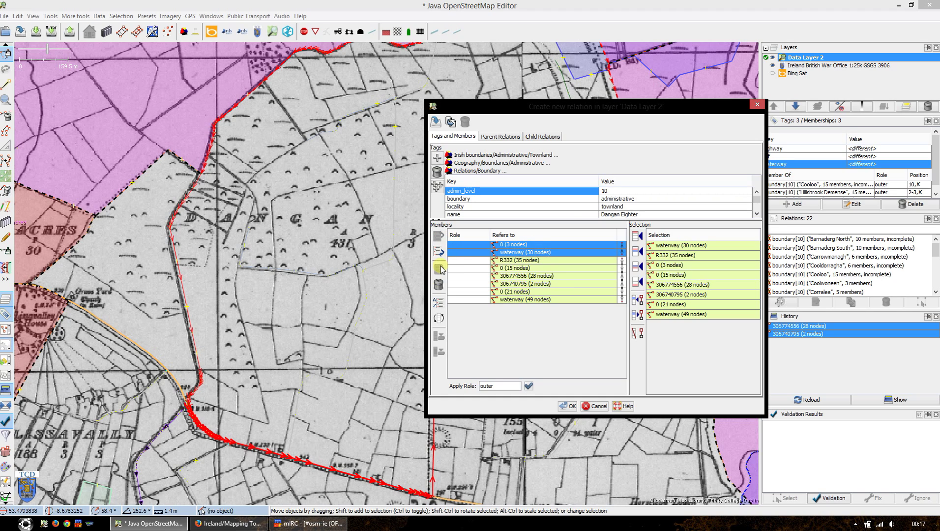
pyautogui.click(441, 252)
pyautogui.click(441, 252)
pyautogui.click(440, 252)
pyautogui.click(440, 253)
pyautogui.click(440, 252)
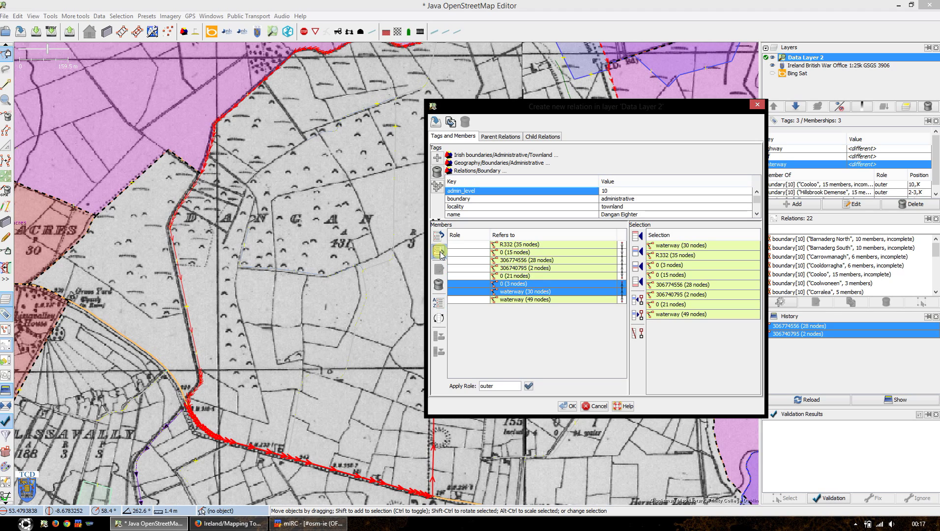
pyautogui.click(440, 253)
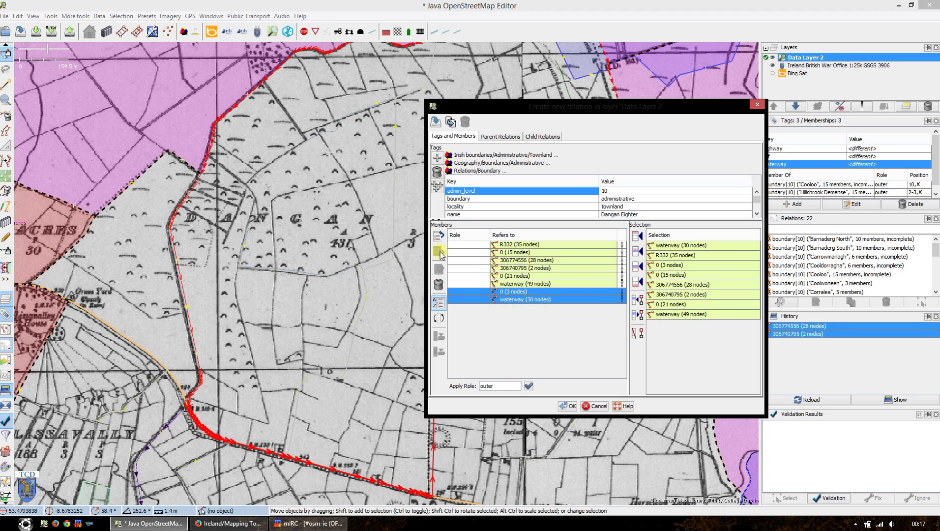
# Close the new relation and discard its changes
pyautogui.click(535, 284)
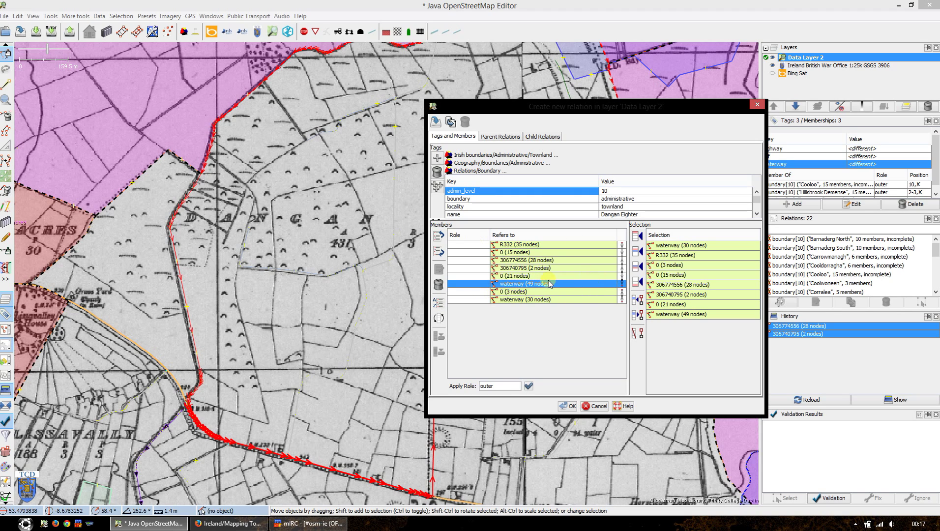
pyautogui.click(595, 407)
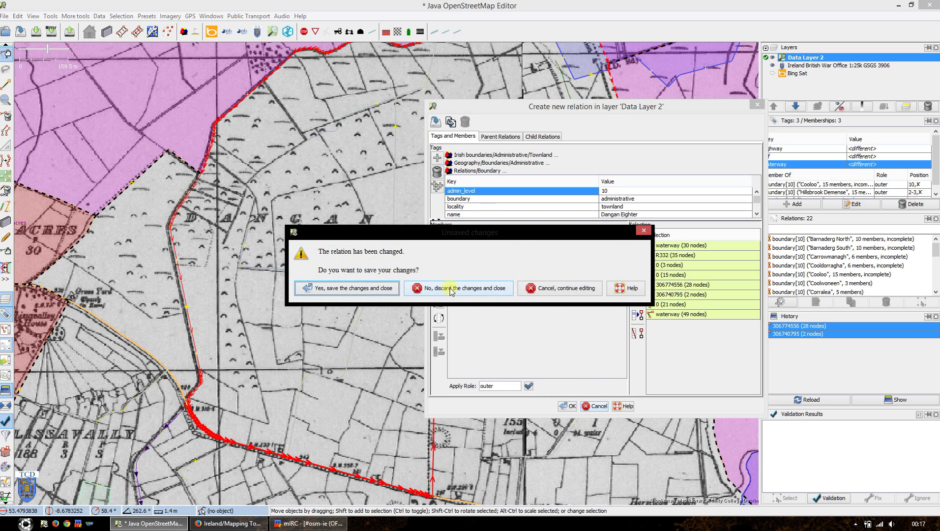
pyautogui.click(497, 294)
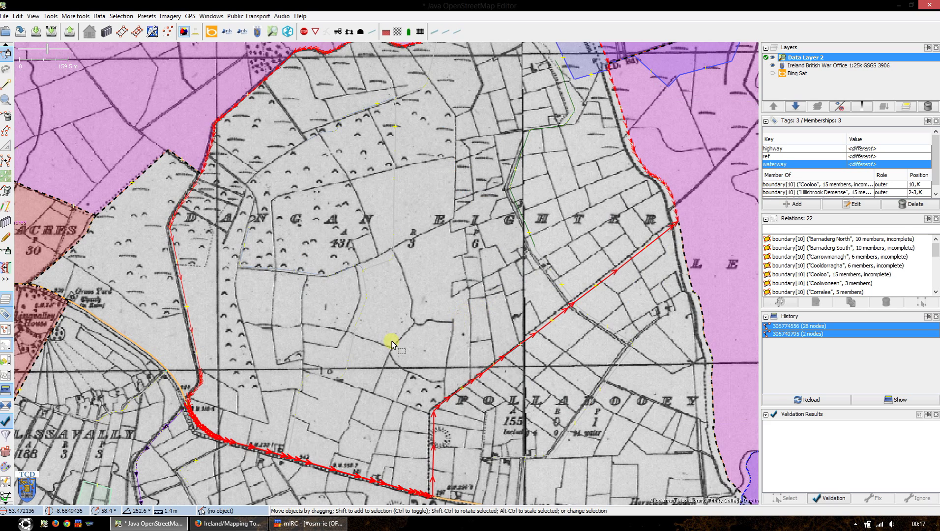
# Include the 50-node R332 way running towards Horseleap Cross Roads in the selection of boundary ways
pyautogui.click(355, 340)
pyautogui.click(419, 354)
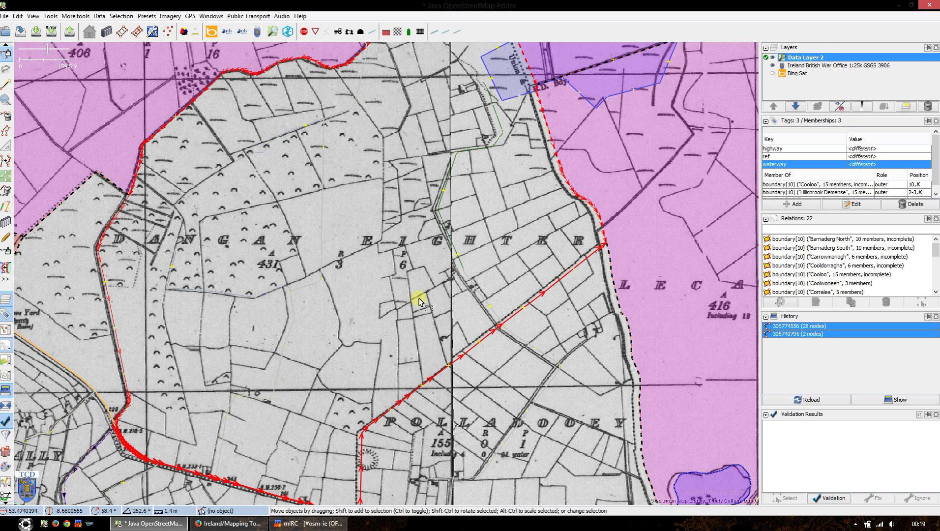
pyautogui.moveTo(252, 296); pyautogui.dragTo(246, 209)
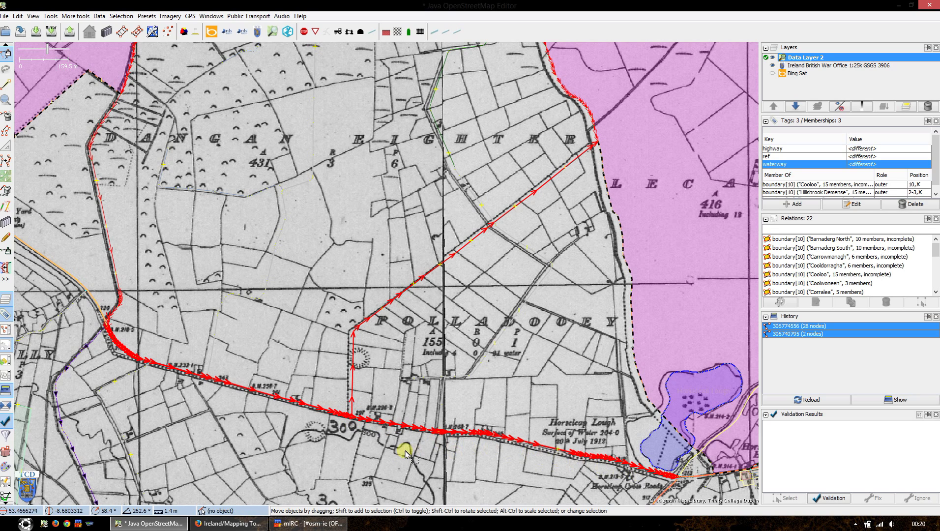
# Start a new townland relation named Dangan Eighter from the selected ways and remove the unneeded 50-node R332 member
pyautogui.click(186, 31)
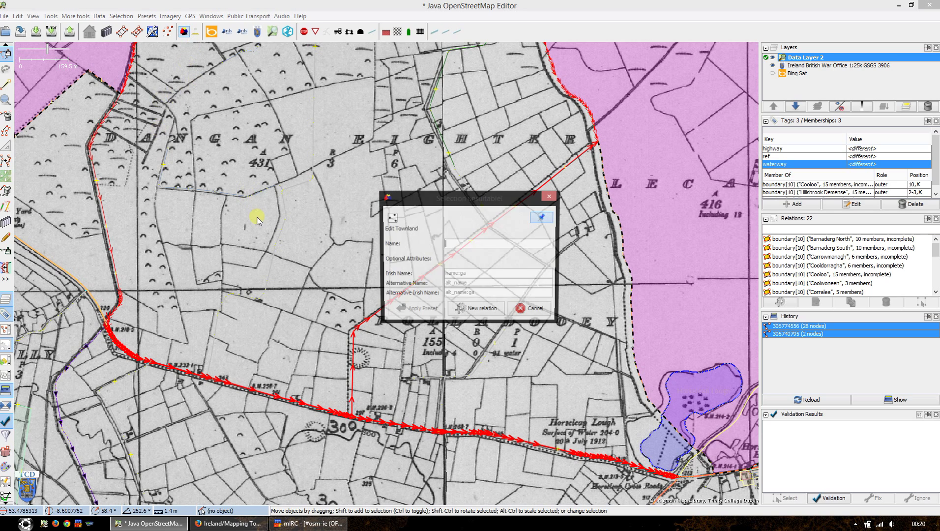
pyautogui.click(462, 311)
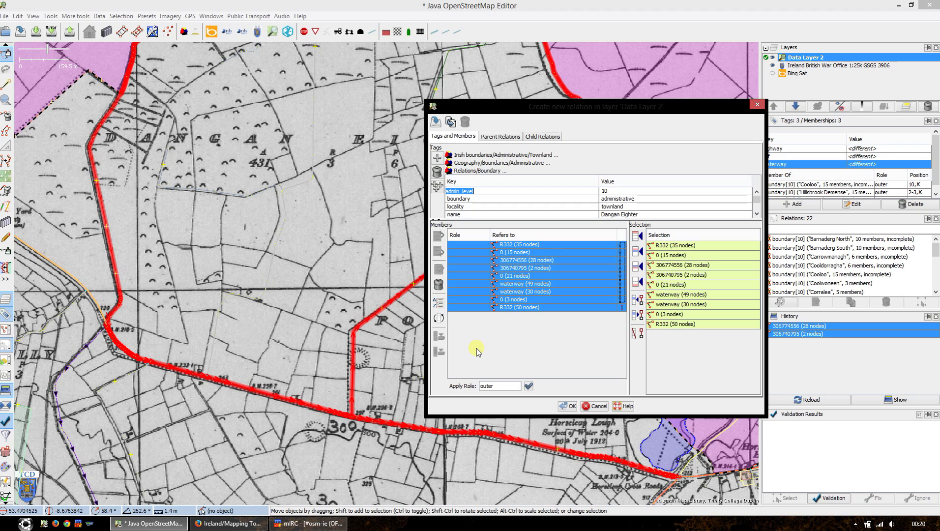
pyautogui.click(619, 309)
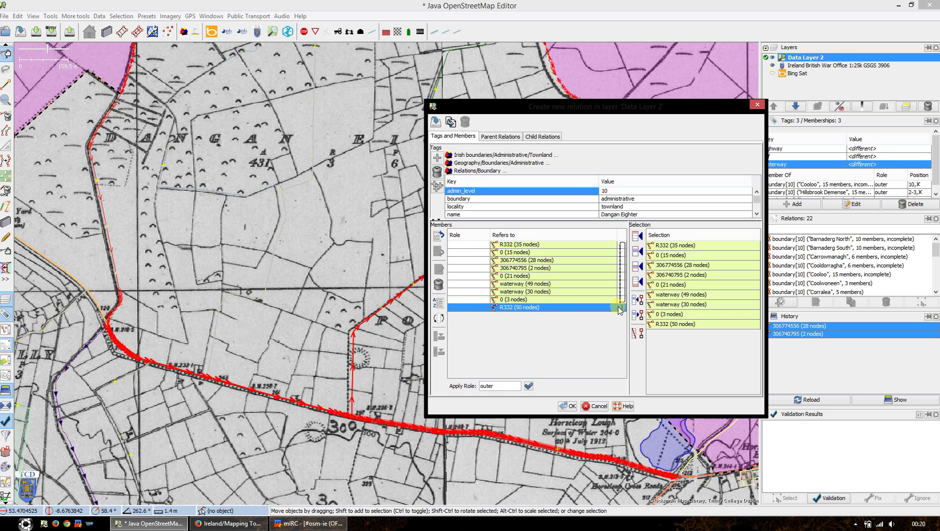
pyautogui.click(438, 285)
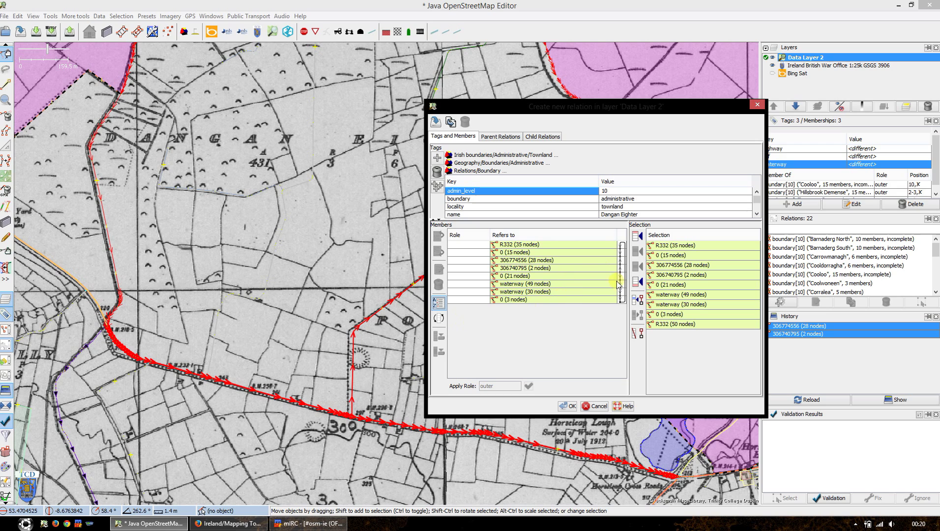
# Apply the role outer to all remaining members of the Dangan Eighter relation
pyautogui.keyDown('shift'); pyautogui.click(525, 248); pyautogui.keyUp('shift')
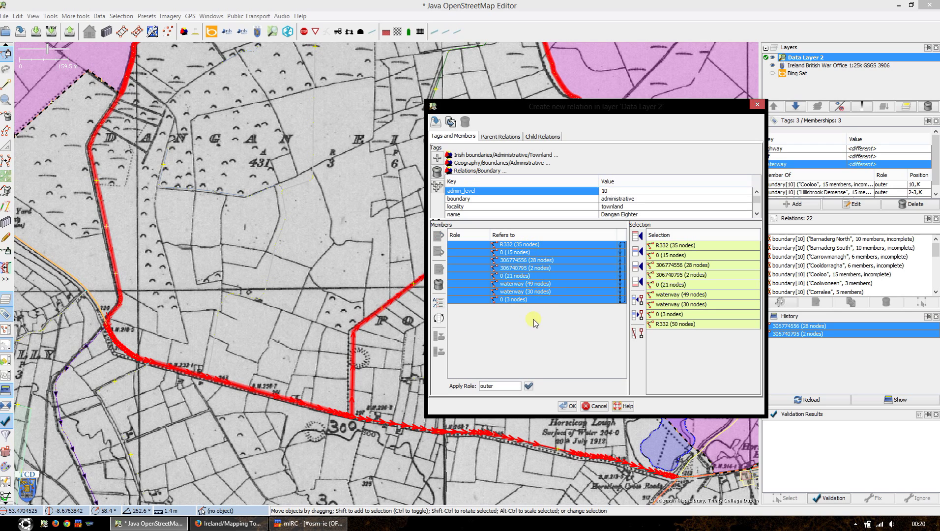
pyautogui.click(529, 387)
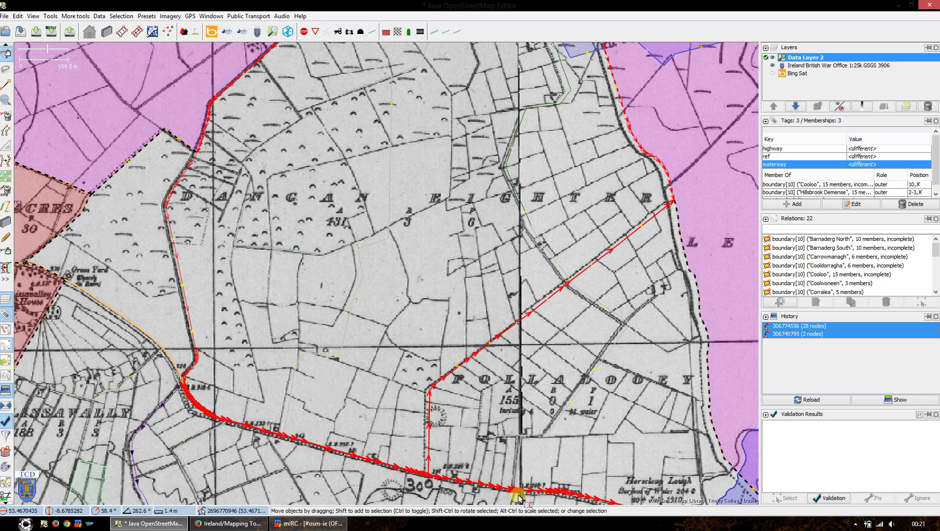
# Start a new townland relation named Dangan Eighter from the selected ways and highlight its 15-node member on the map
pyautogui.click(185, 32)
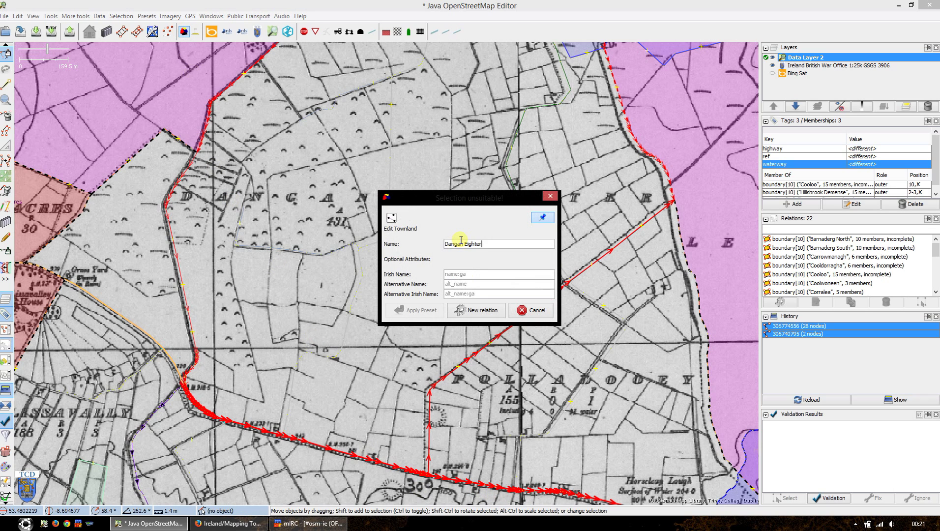
pyautogui.click(474, 310)
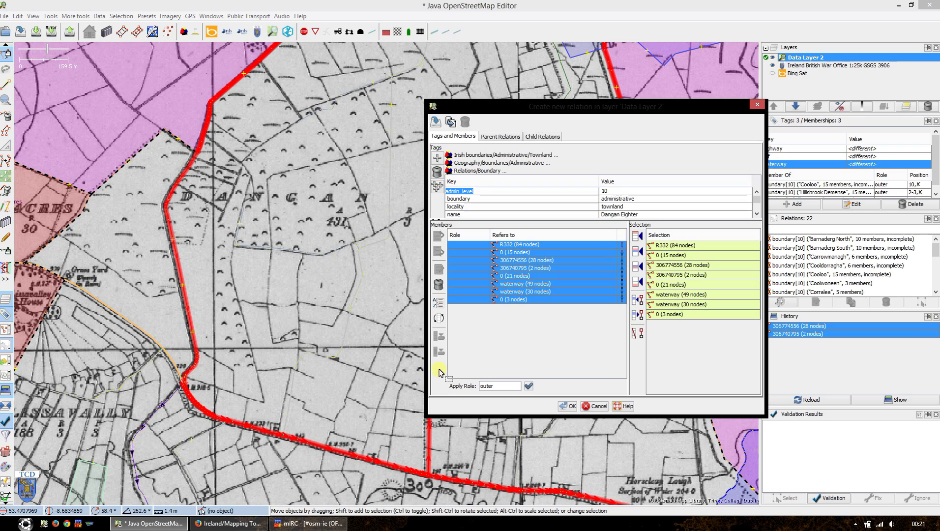
pyautogui.click(364, 306)
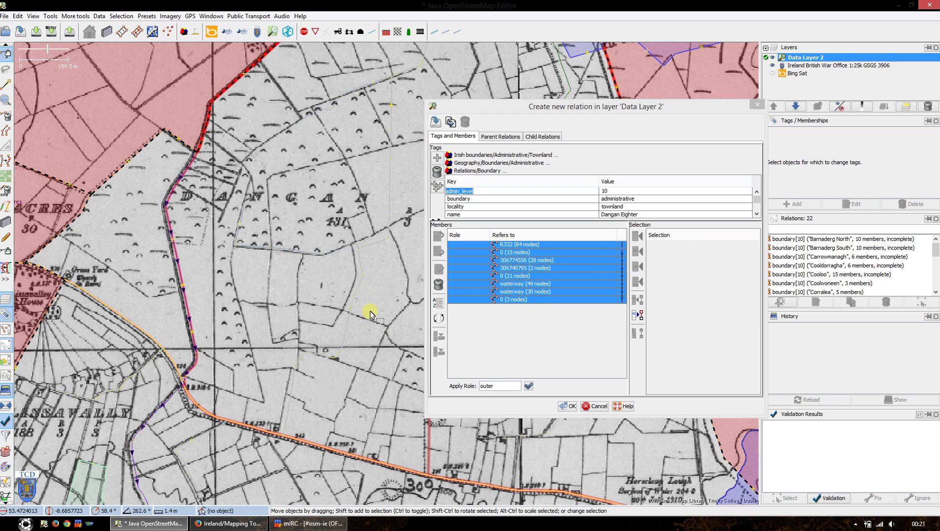
pyautogui.doubleClick(541, 256)
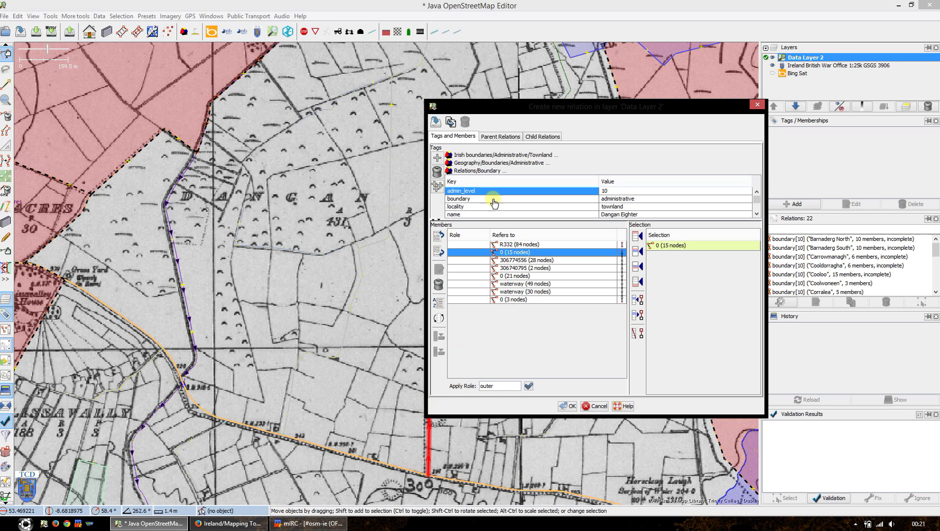
pyautogui.moveTo(548, 104); pyautogui.dragTo(621, 119)
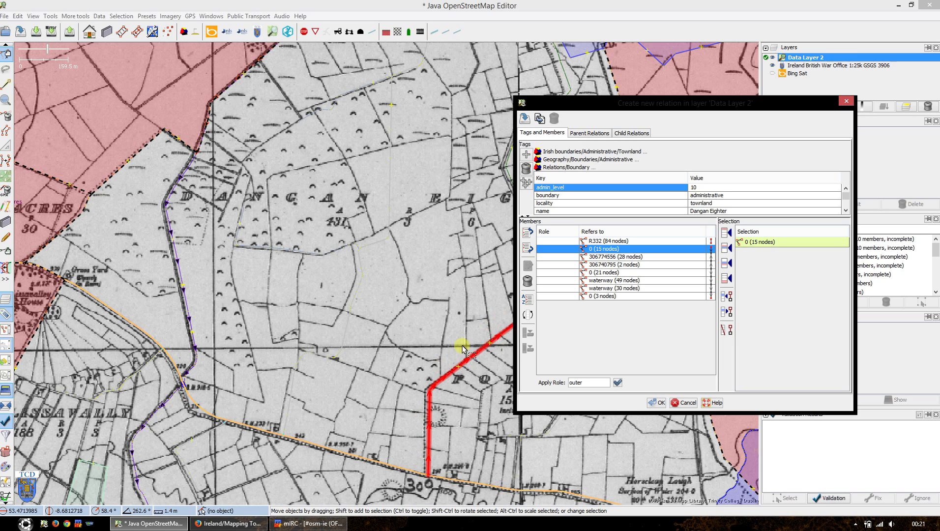
# Split the 84-node R332 way at the node where the 15-node townland boundary meets the road
pyautogui.click(630, 241)
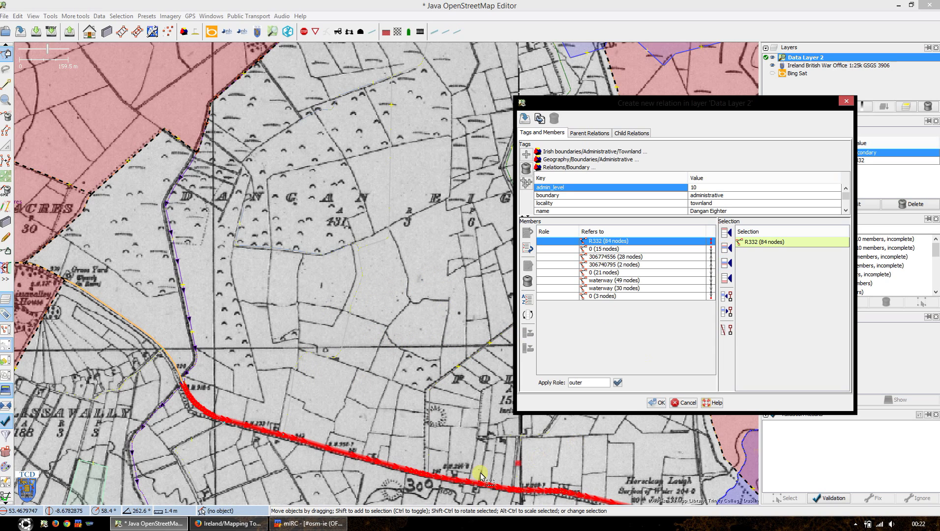
pyautogui.scroll(2, 425, 480)
pyautogui.scroll(9, 426, 479)
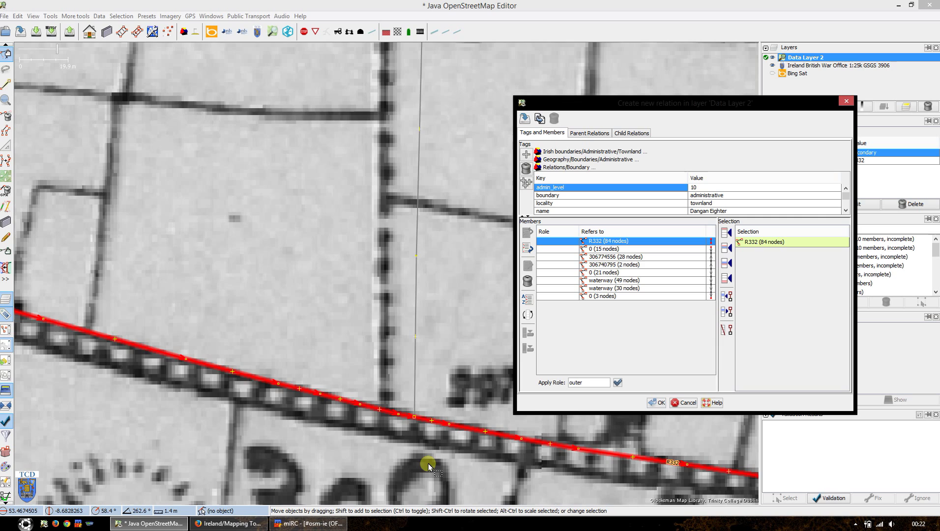
pyautogui.scroll(1, 405, 390)
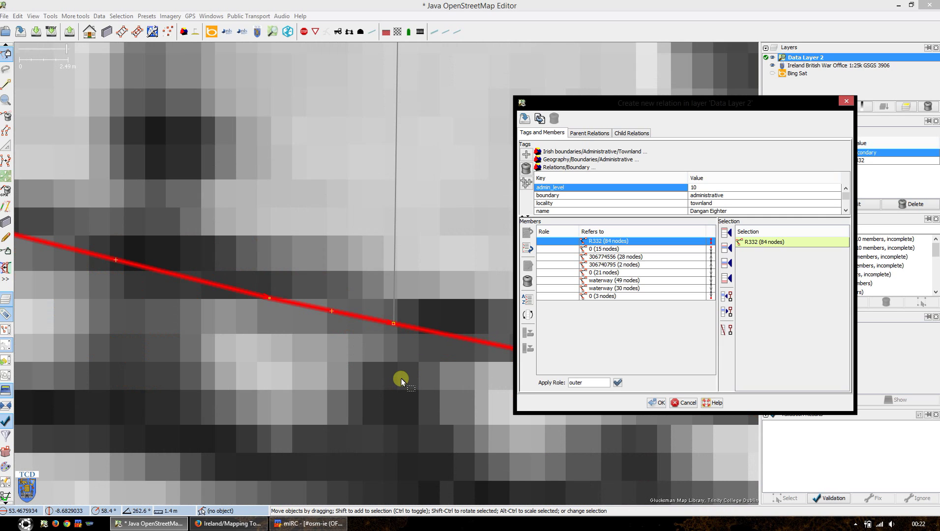
pyautogui.click(394, 325)
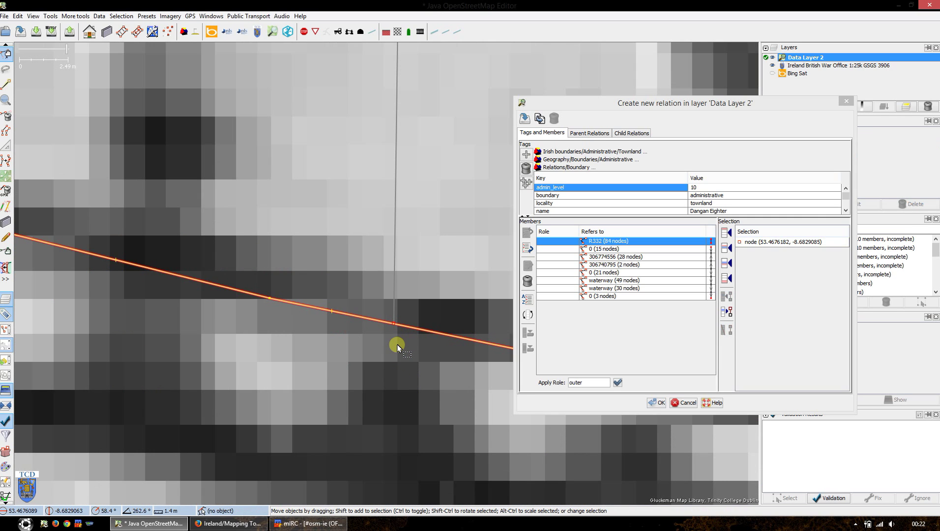
pyautogui.click(413, 328)
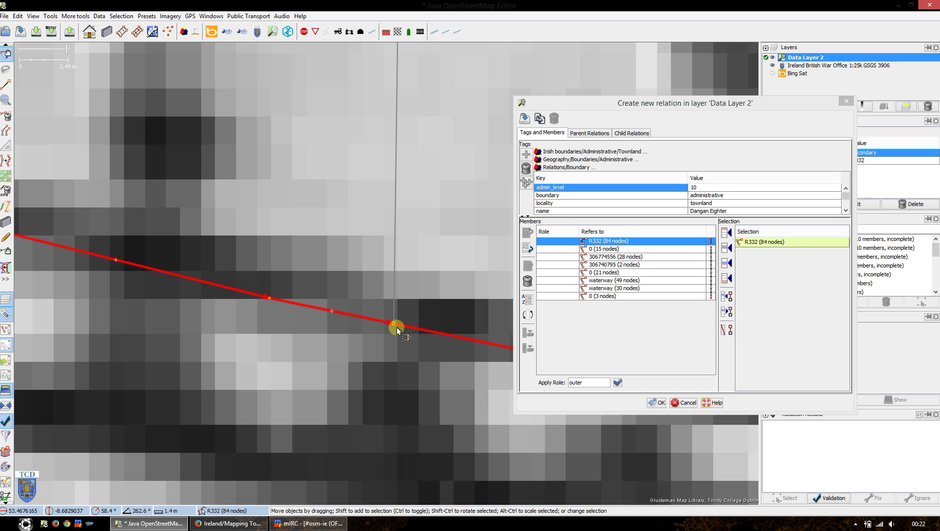
pyautogui.keyDown('shift'); pyautogui.click(394, 326); pyautogui.keyUp('shift')
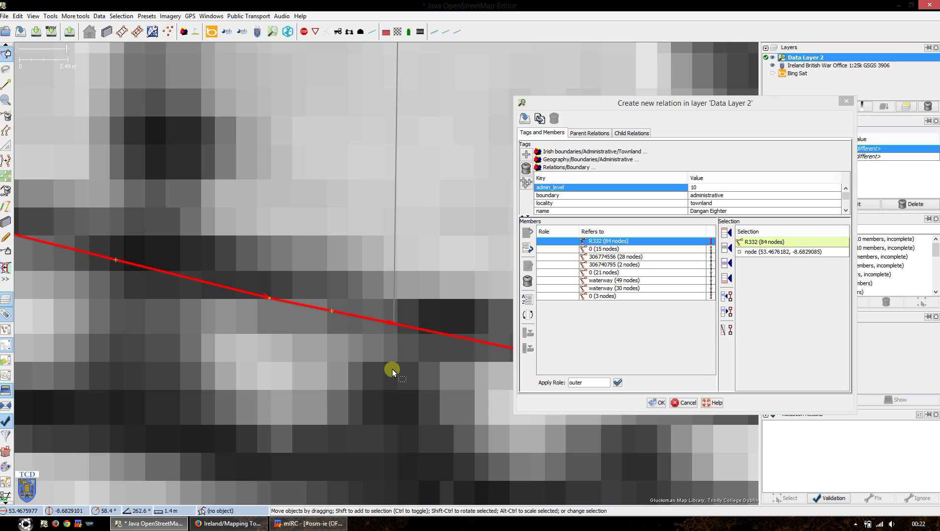
pyautogui.press('p')
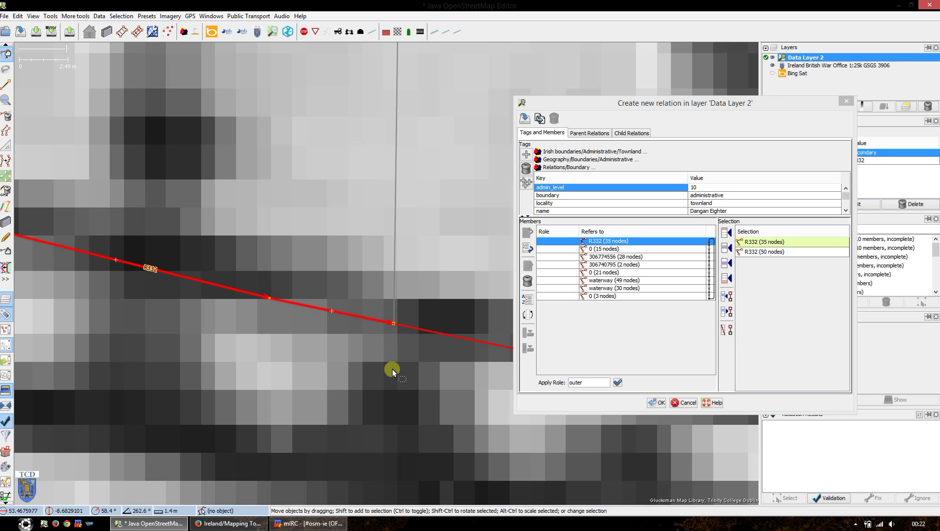
pyautogui.click(370, 331)
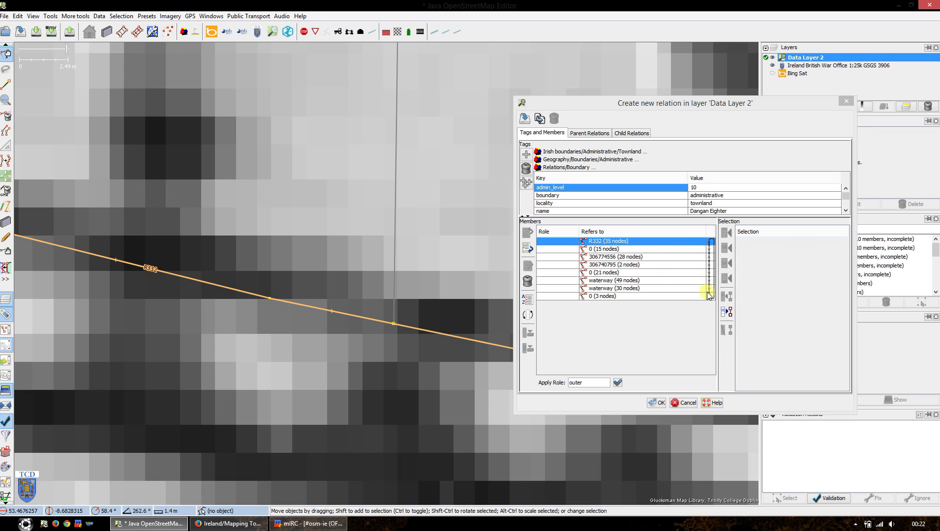
# Check the 50-node R332 section beyond the junction and remove the 35-node R332 member from the relation
pyautogui.scroll(-6, 388, 345)
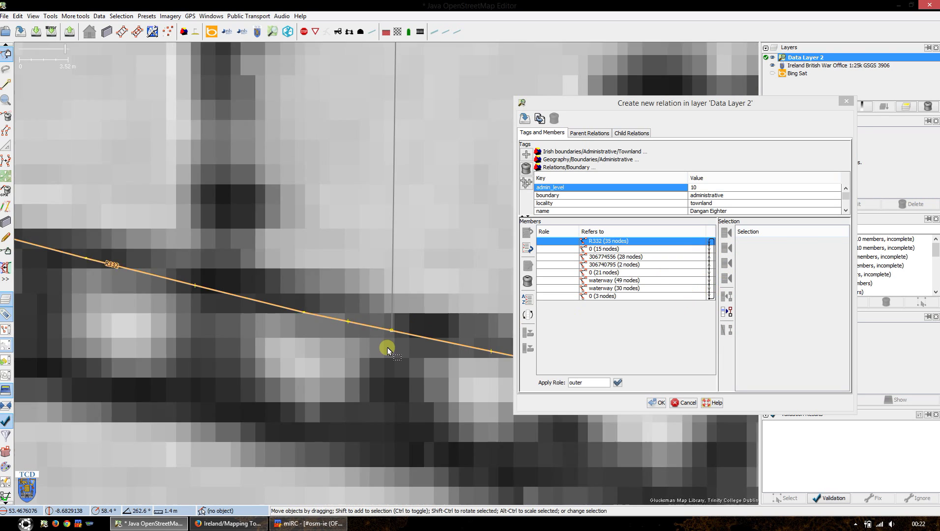
pyautogui.scroll(-2, 376, 386)
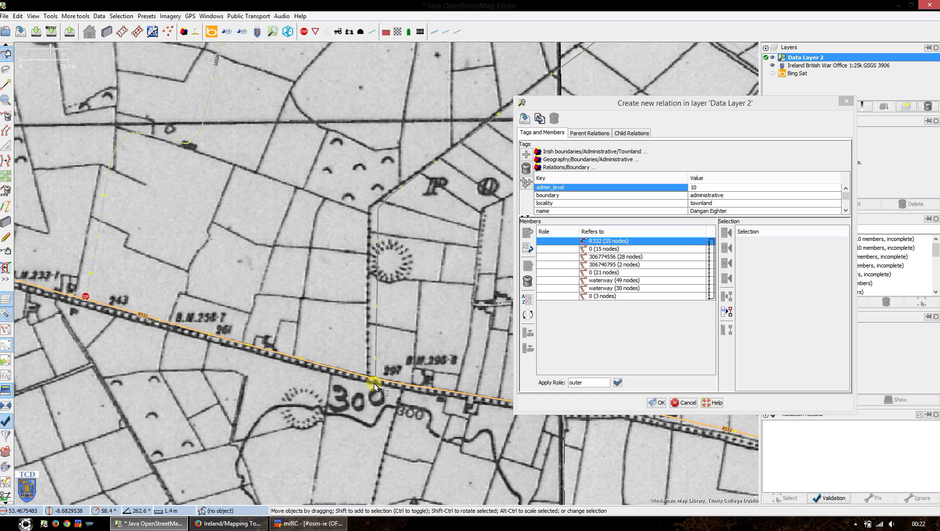
pyautogui.click(381, 383)
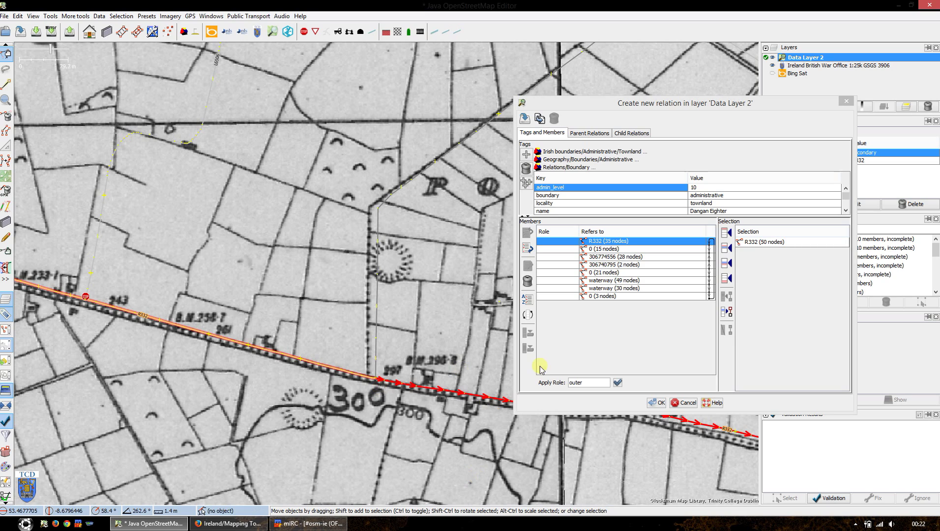
pyautogui.click(613, 242)
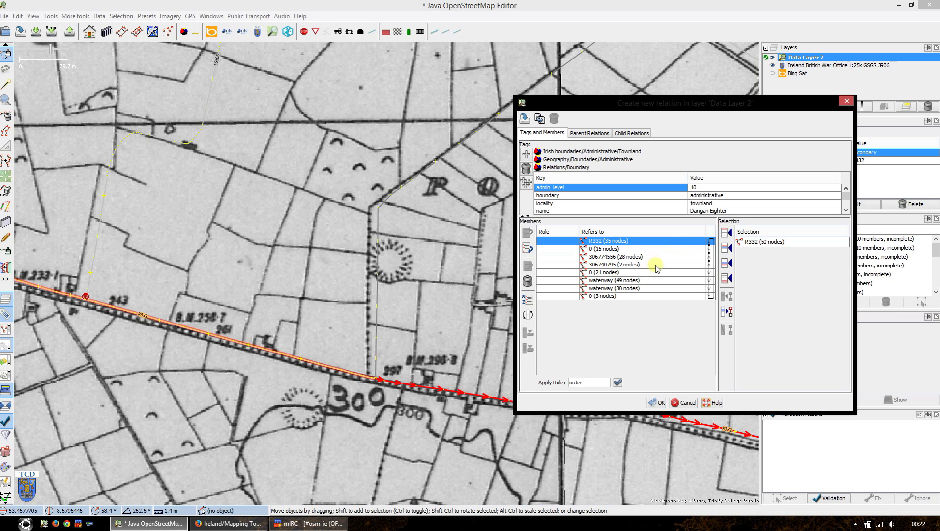
pyautogui.click(528, 281)
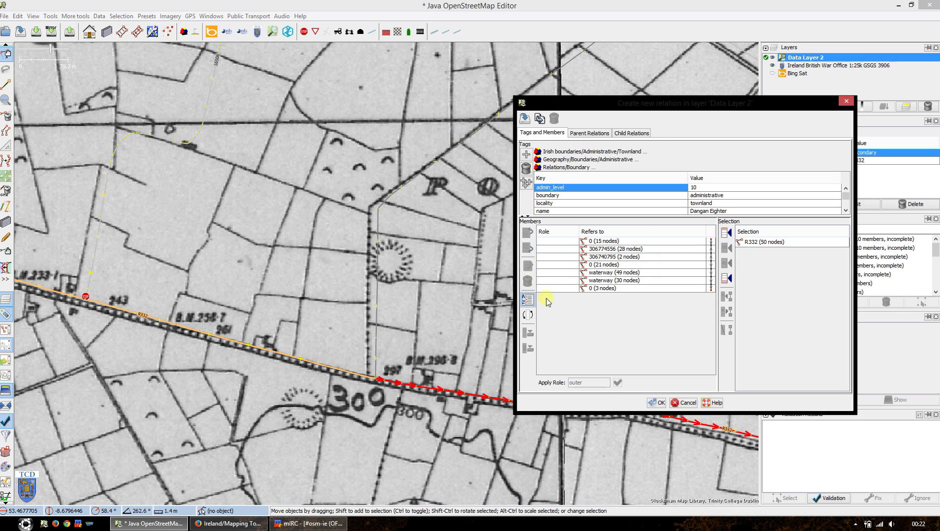
# Add the 35-node R332 section back as the first member and apply the role outer to all members
pyautogui.click(348, 378)
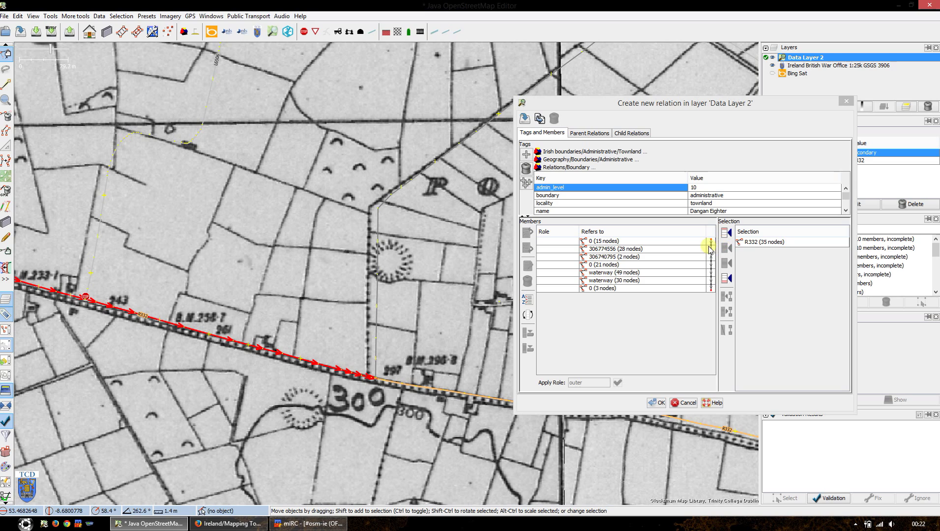
pyautogui.click(727, 233)
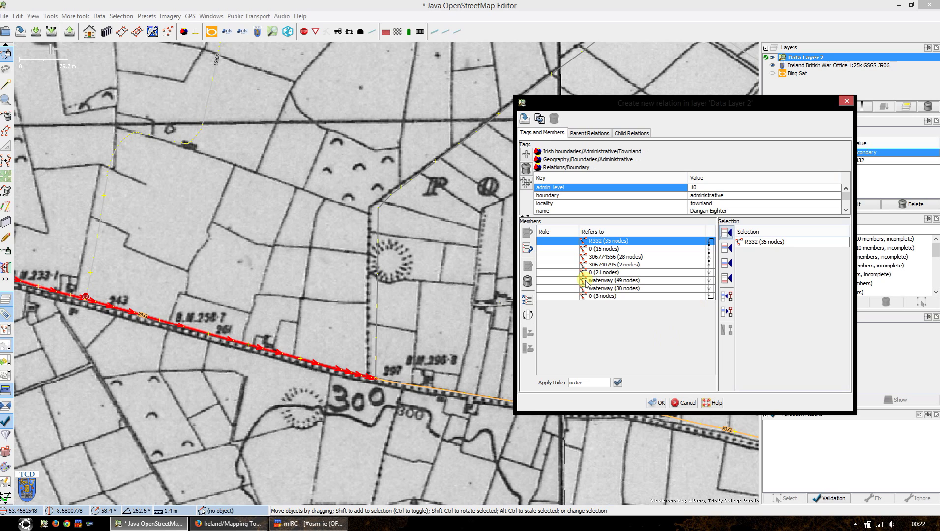
pyautogui.keyDown('shift'); pyautogui.click(598, 296); pyautogui.keyUp('shift')
pyautogui.click(618, 383)
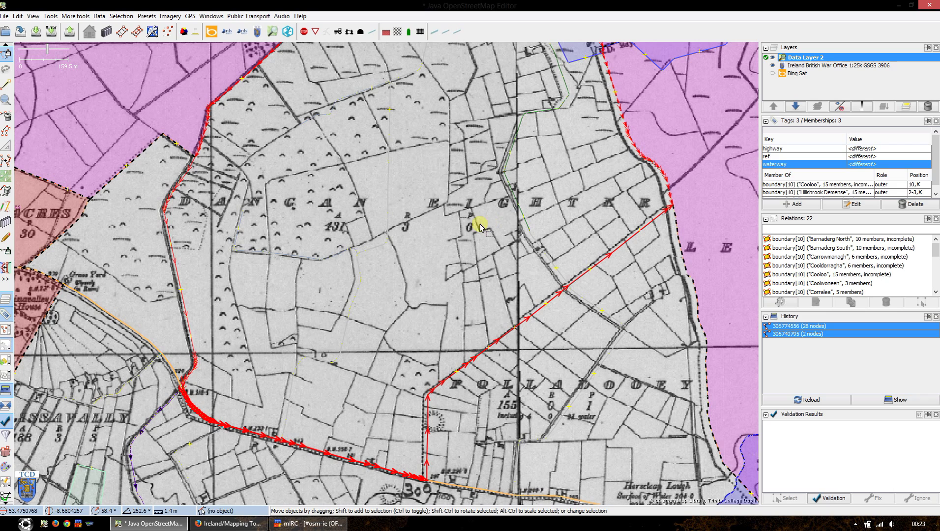
# Create the Dangan Eighter townland relation from the selected boundary ways, including the 35-node R332 section, and clear the selection
pyautogui.click(183, 31)
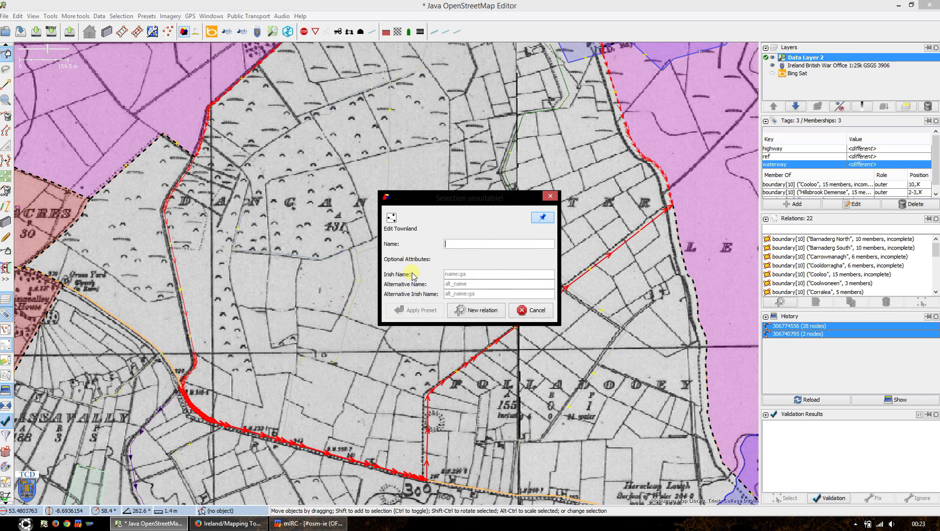
pyautogui.click(481, 311)
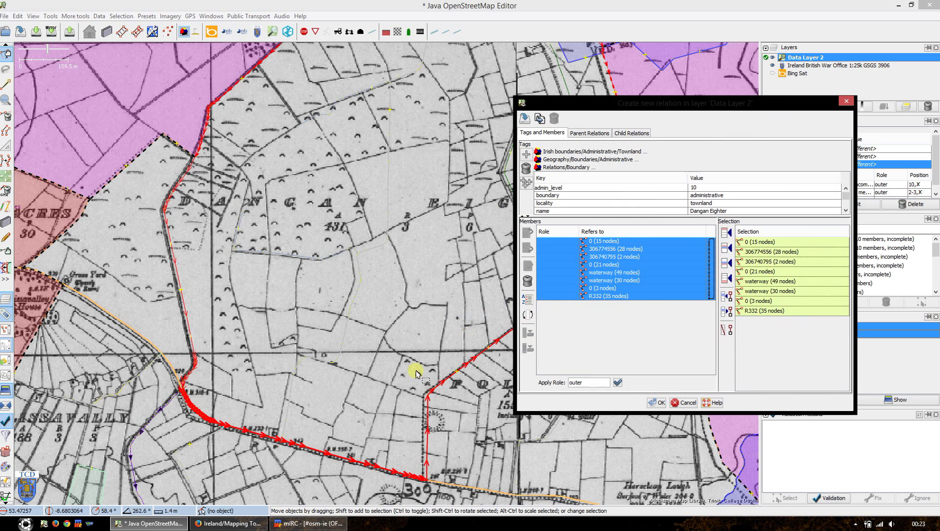
pyautogui.click(586, 383)
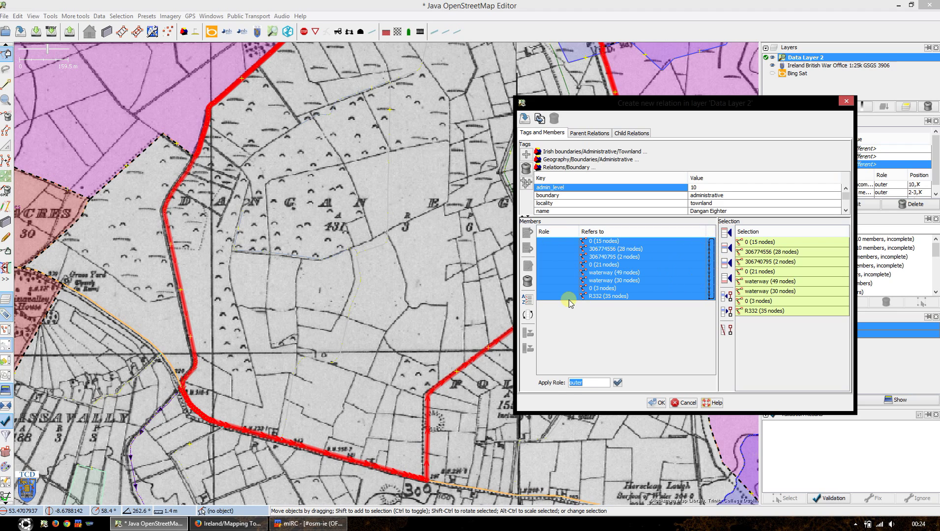
pyautogui.click(658, 403)
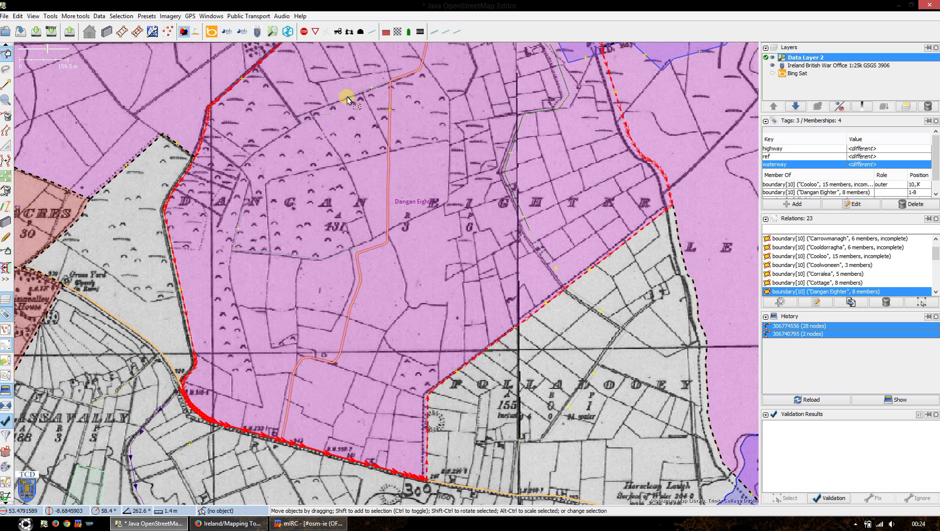
pyautogui.click(245, 195)
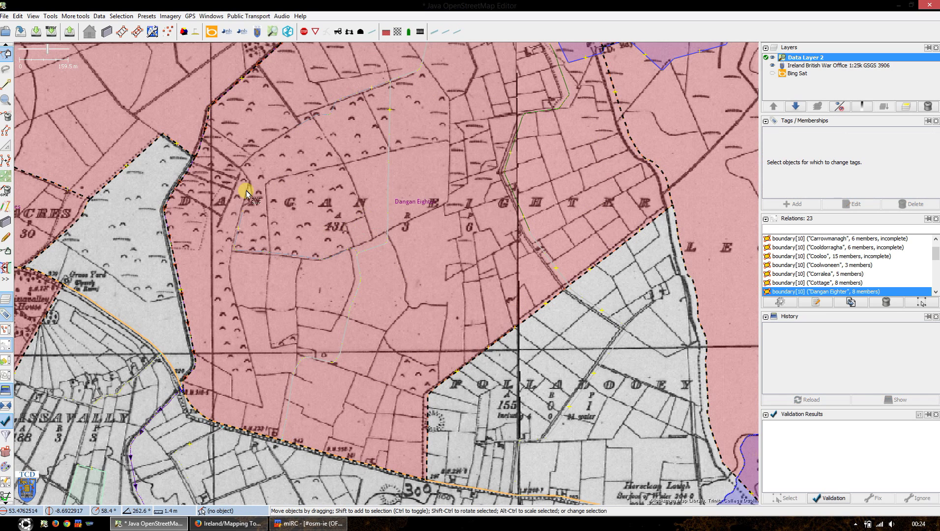
# Start uploading the data, review the validation warnings for the Dangan Eighter relation, and cancel the upload
pyautogui.click(70, 32)
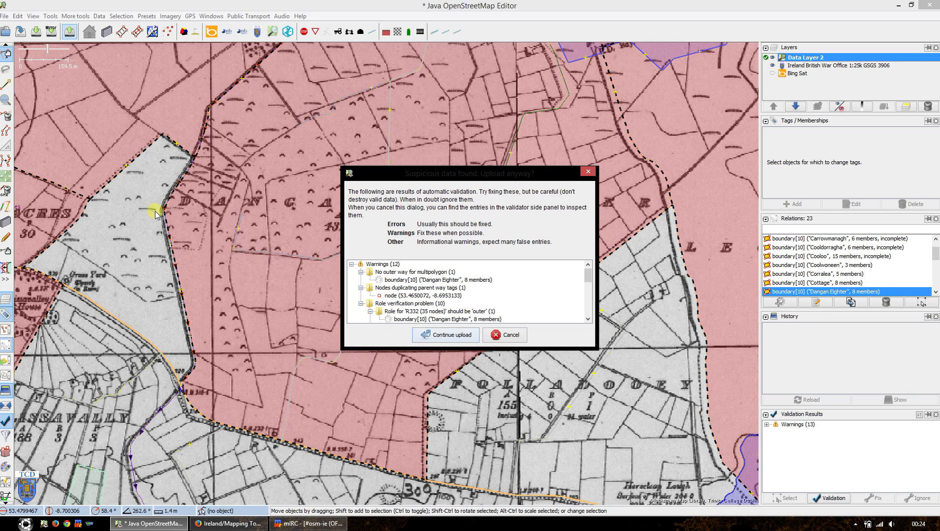
pyautogui.moveTo(589, 278); pyautogui.dragTo(590, 296)
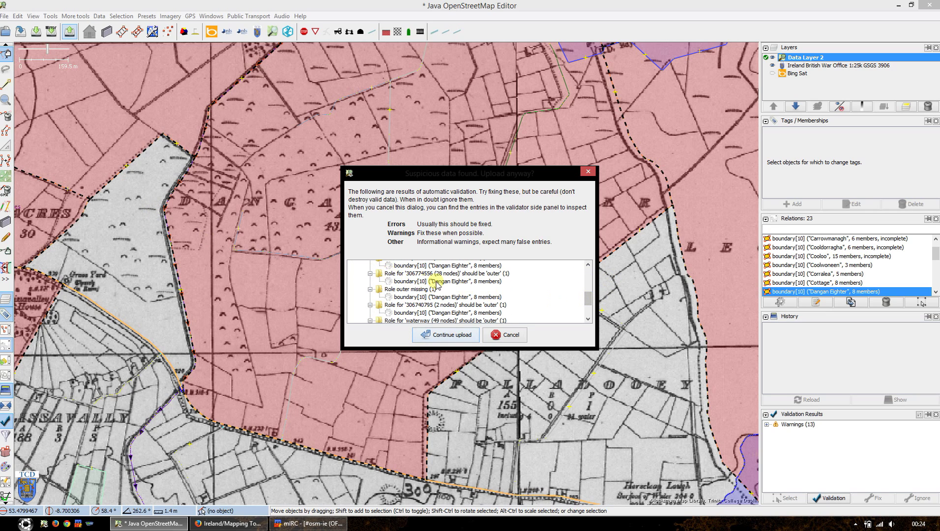
pyautogui.scroll(1, 420, 301)
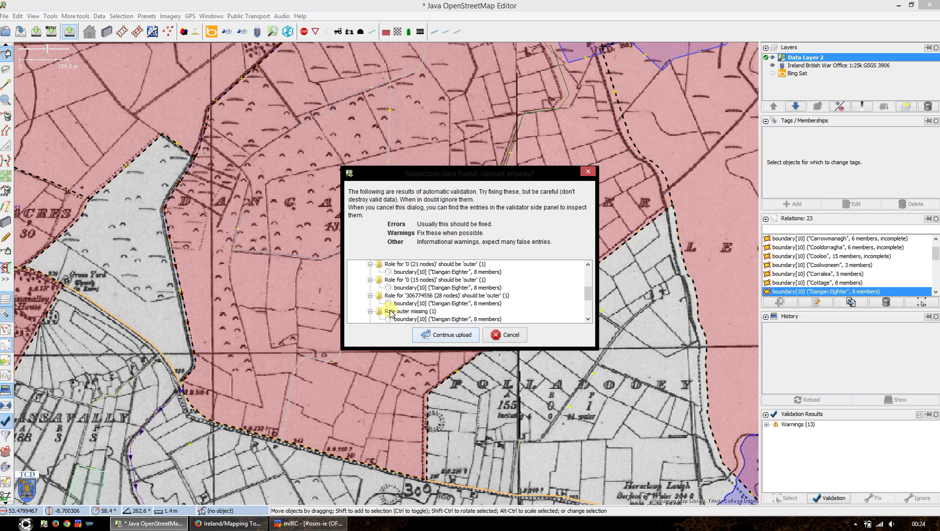
pyautogui.scroll(5, 391, 310)
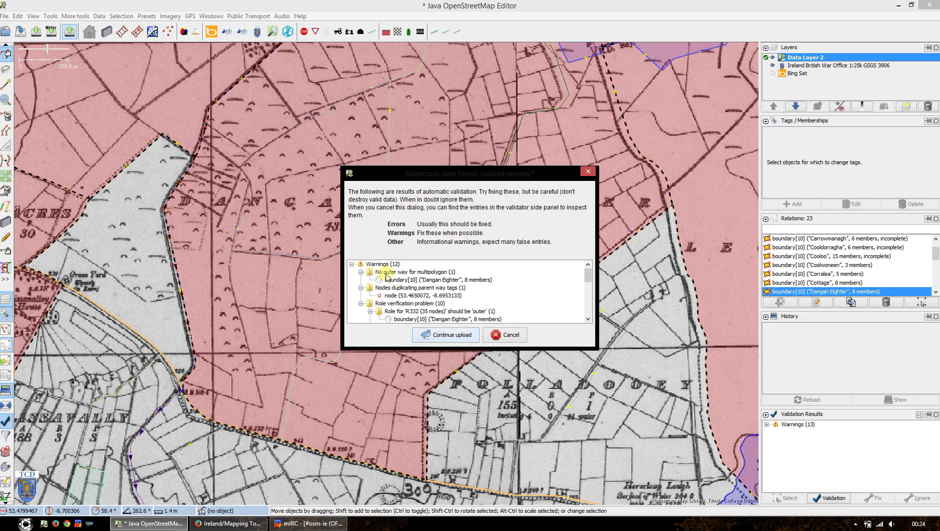
pyautogui.scroll(-3, 386, 277)
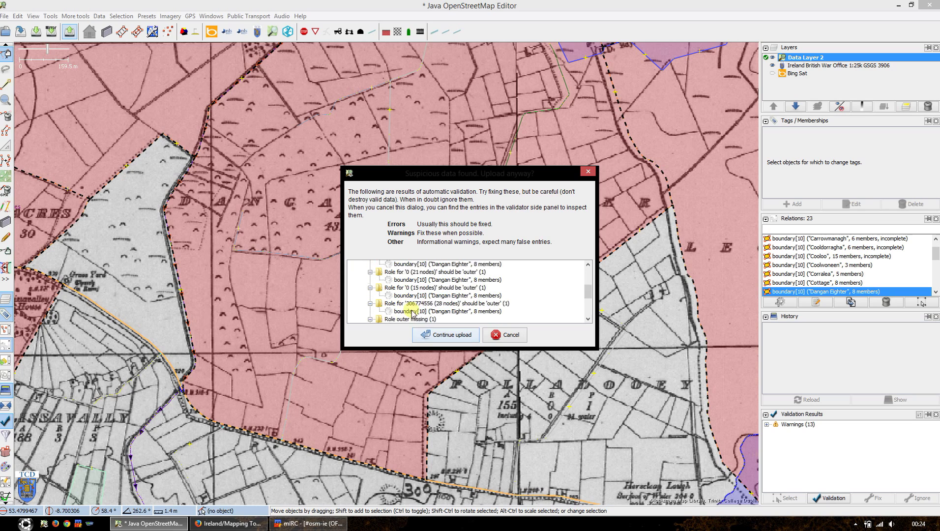
pyautogui.scroll(5, 412, 313)
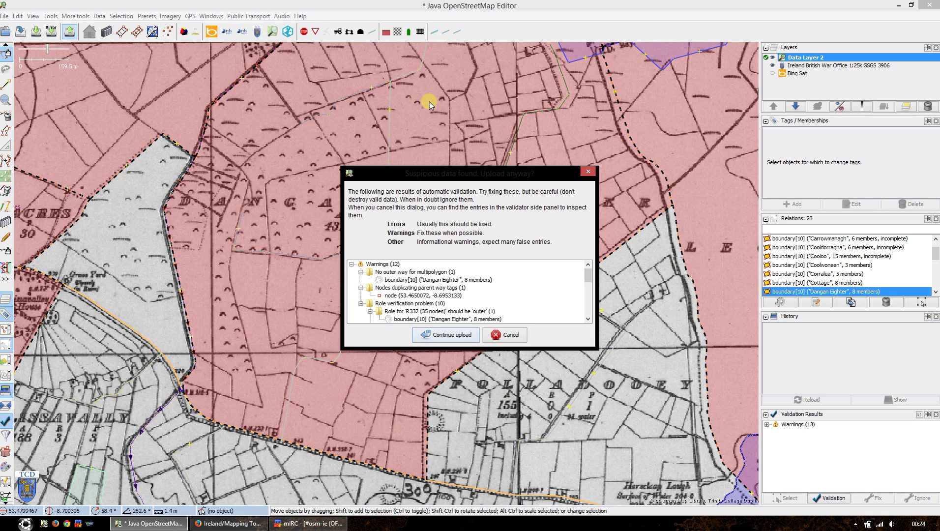
pyautogui.click(504, 337)
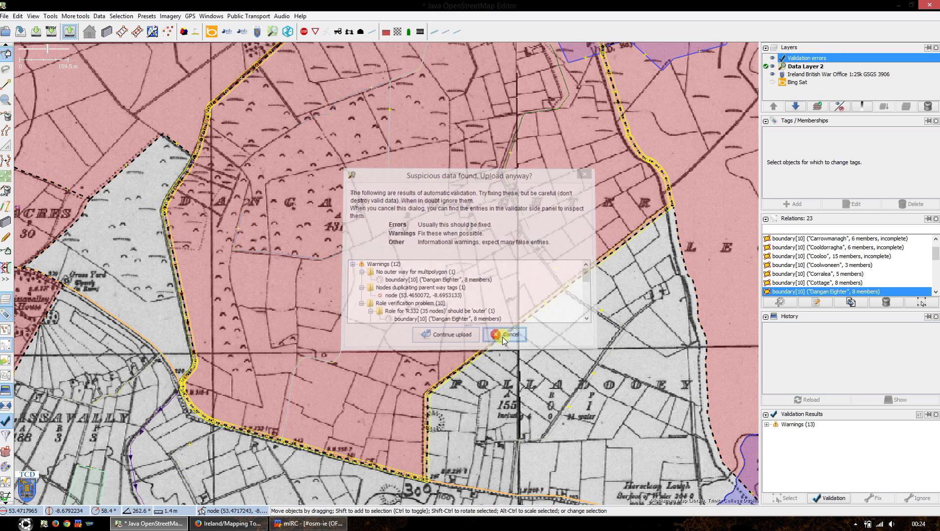
# Check the relation roles of Dangan Eighter's southeastern boundary way and its western and northwestern stream sections
pyautogui.scroll(-1, 351, 368)
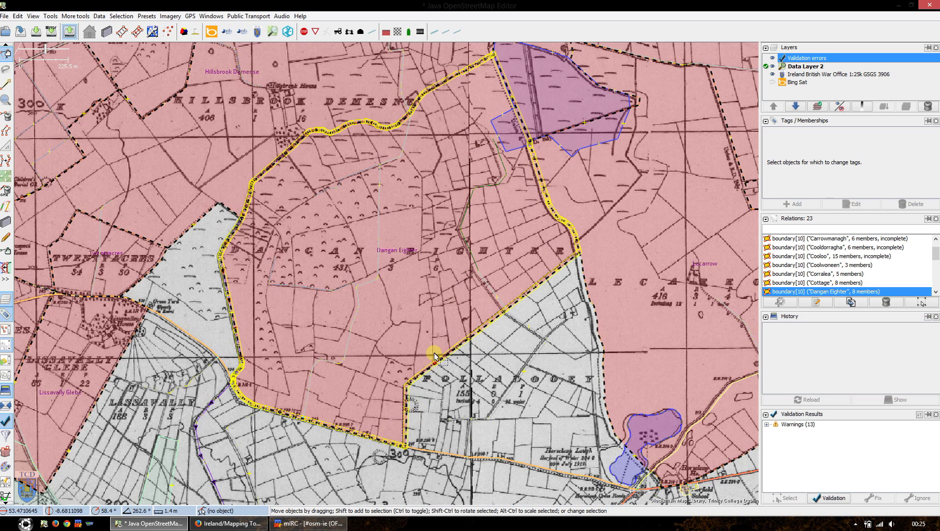
pyautogui.click(451, 352)
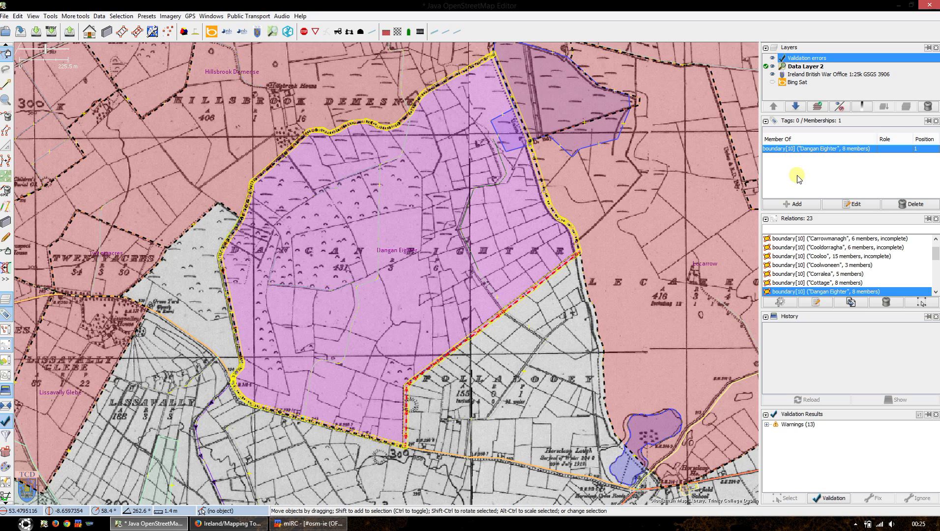
pyautogui.scroll(3, 236, 230)
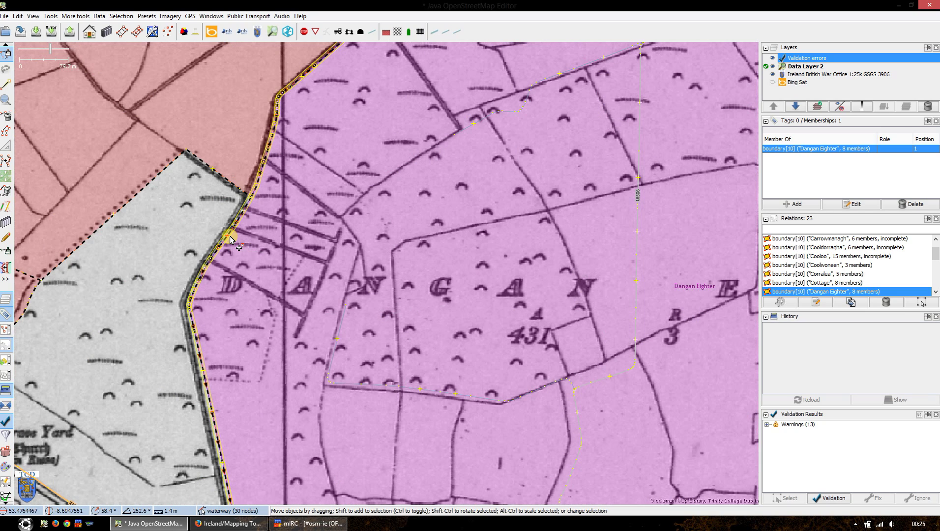
pyautogui.click(225, 239)
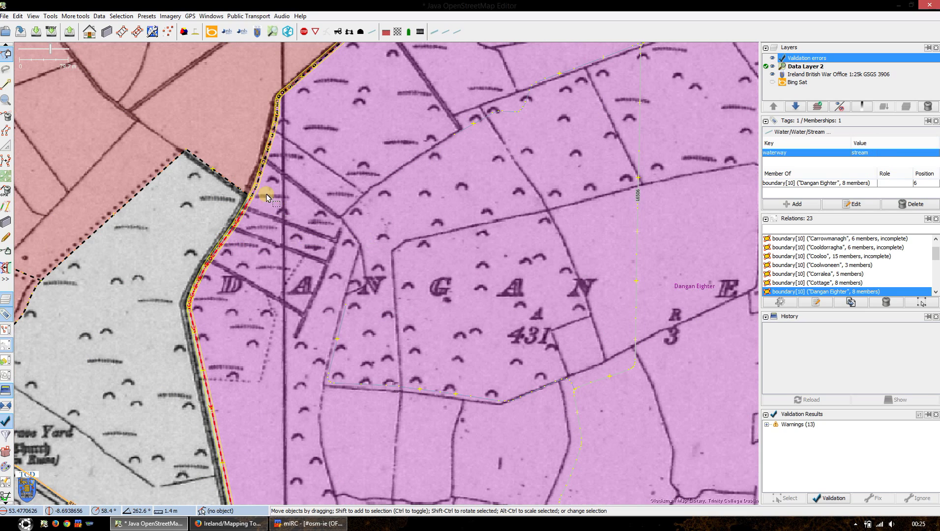
pyautogui.click(264, 170)
pyautogui.scroll(-2, 290, 180)
pyautogui.scroll(-1, 290, 181)
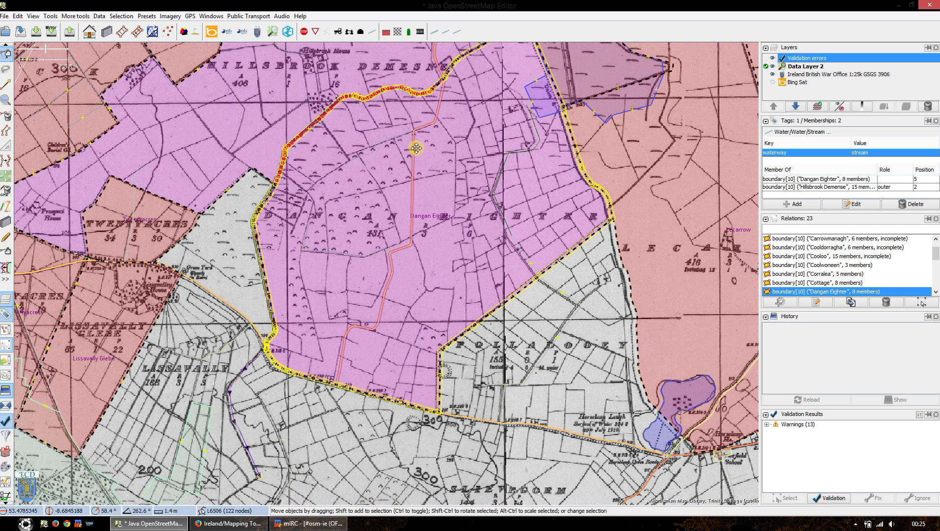
pyautogui.moveTo(413, 147); pyautogui.dragTo(382, 191)
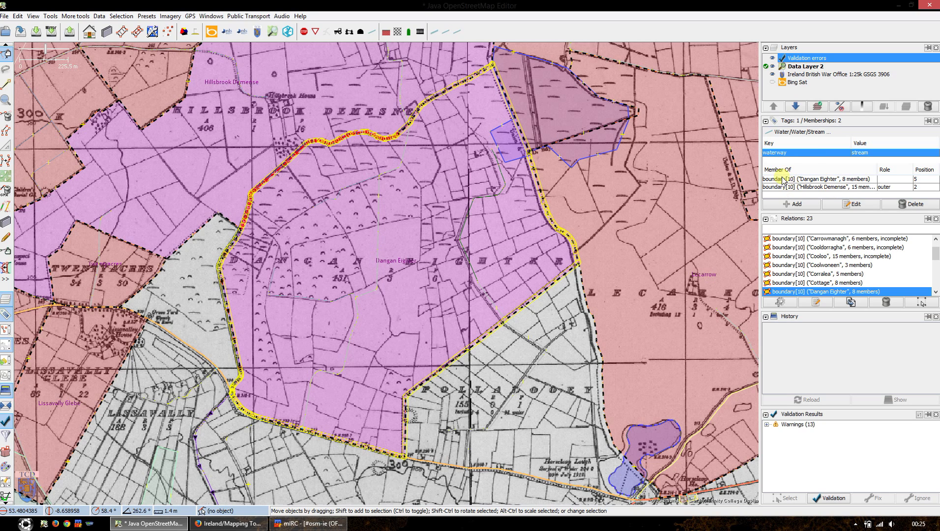
# Edit the Dangan Eighter relation and apply the role outer to all eight members
pyautogui.click(809, 181)
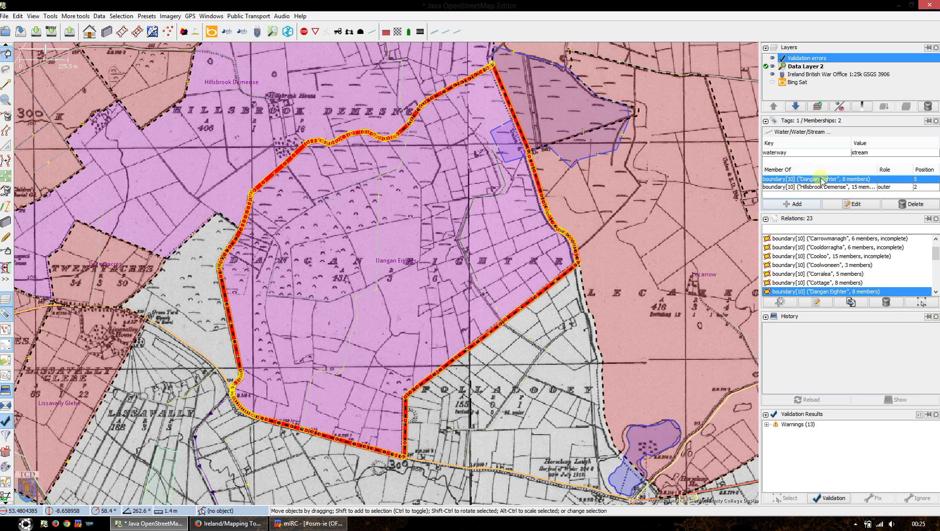
pyautogui.click(856, 204)
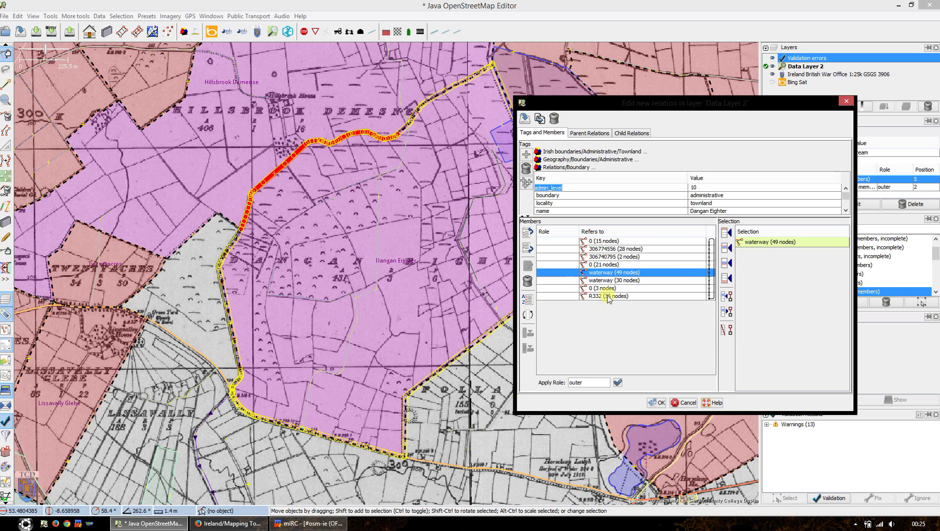
pyautogui.click(607, 296)
pyautogui.keyDown('shift'); pyautogui.click(599, 242); pyautogui.keyUp('shift')
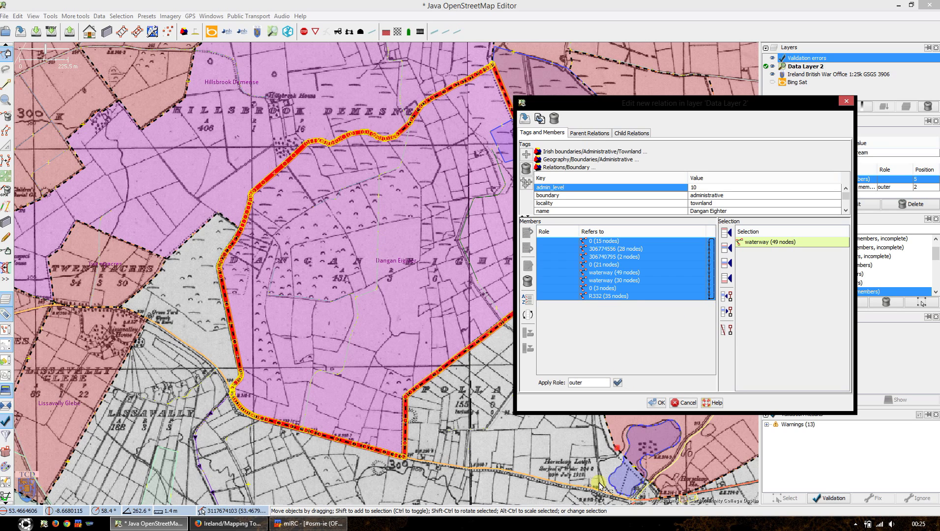
pyautogui.click(617, 383)
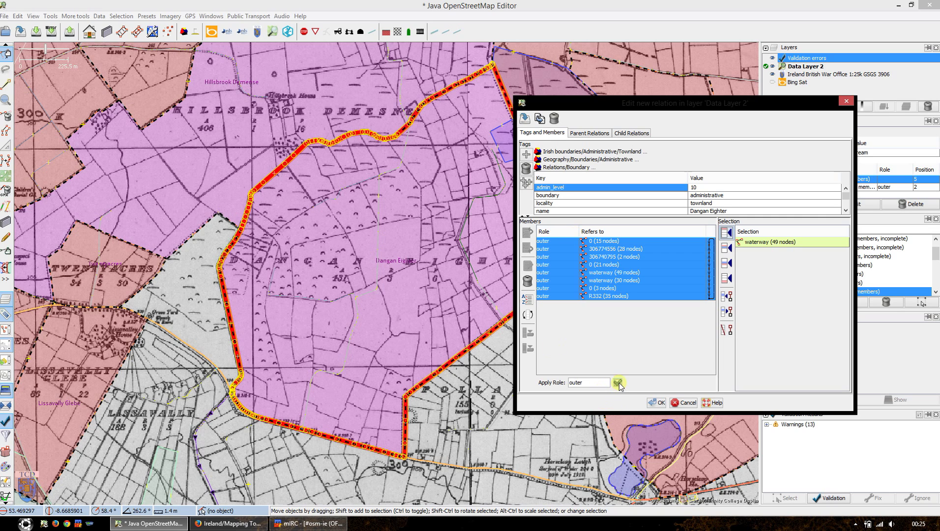
pyautogui.click(658, 402)
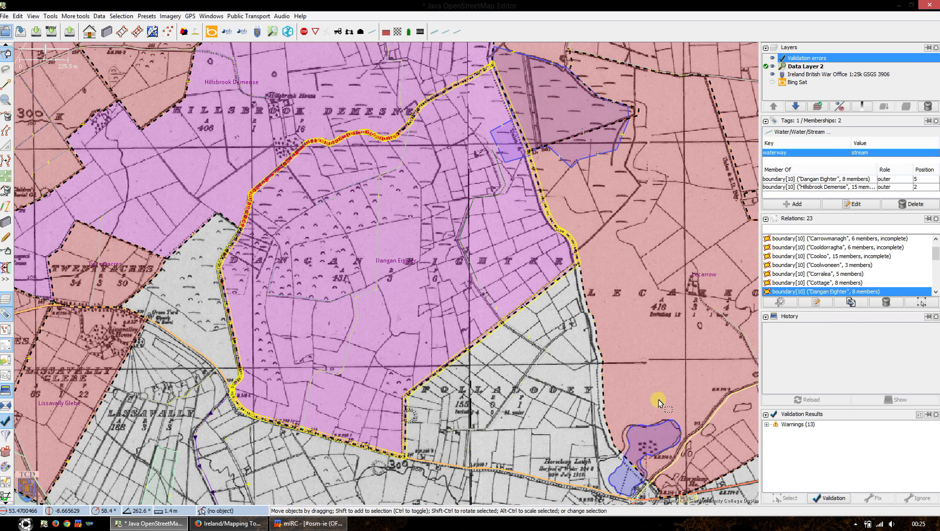
# Upload the changes with the comment "adding townlands in Co. Galway - Dangan Eighter" and Bing as the data source
pyautogui.click(68, 32)
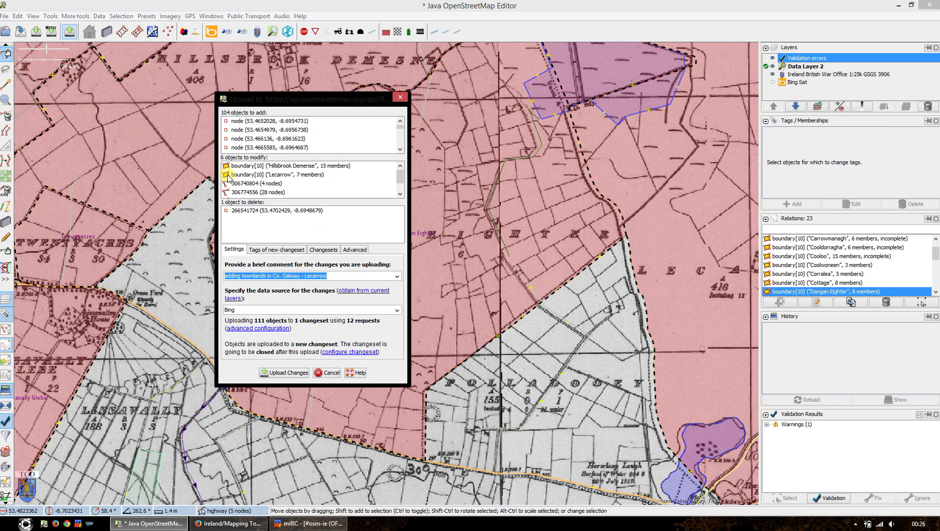
pyautogui.moveTo(301, 99); pyautogui.dragTo(497, 173)
pyautogui.moveTo(484, 346); pyautogui.dragTo(463, 345)
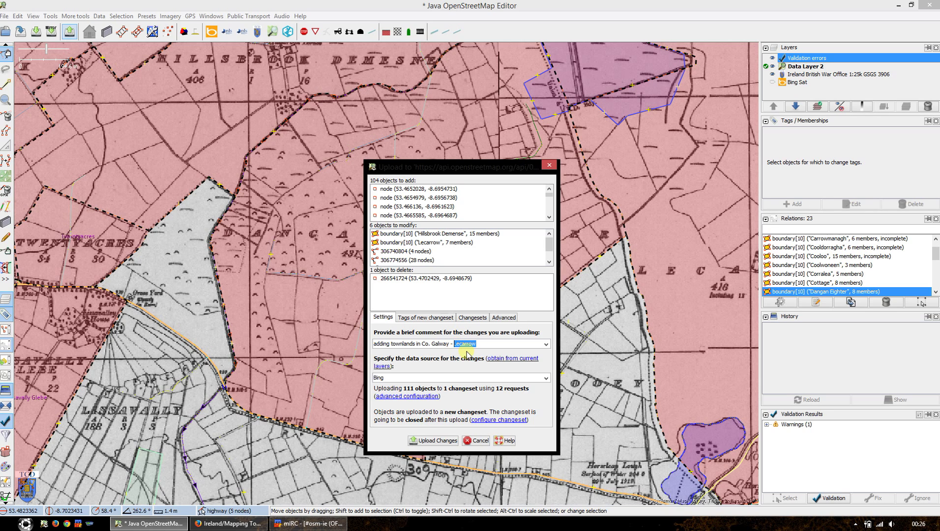
pyautogui.write('Dangan Eighter')
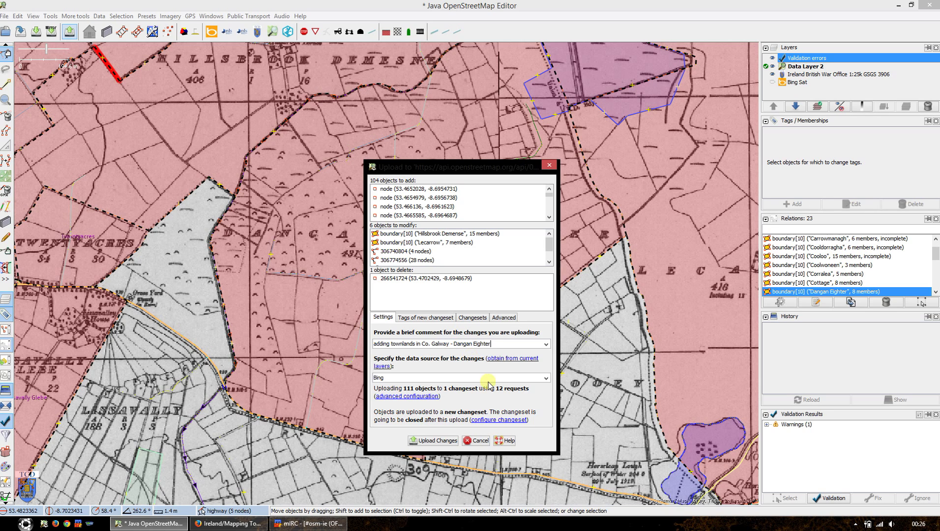
pyautogui.click(434, 441)
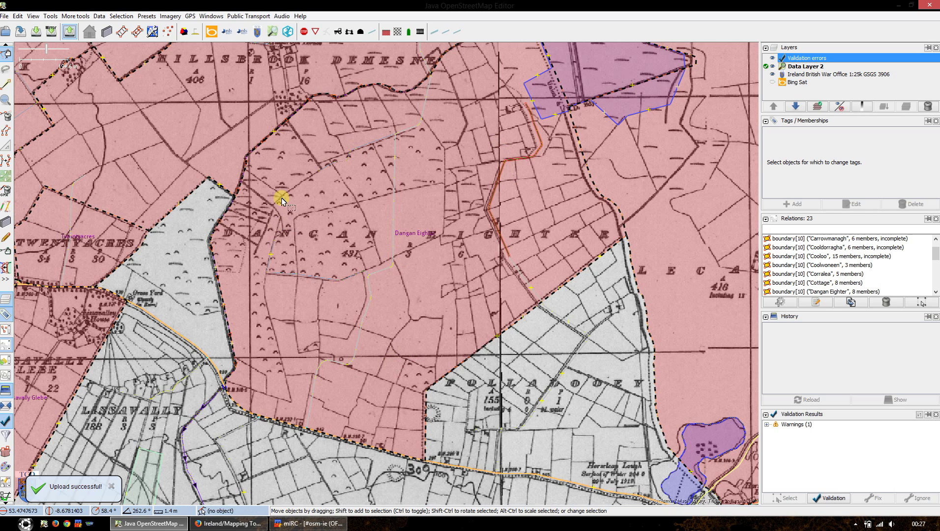
# Examine the gap between Dangan Eighter and Lissavally where the stream meets the R332 at the townland's southwest corner
pyautogui.click(392, 170)
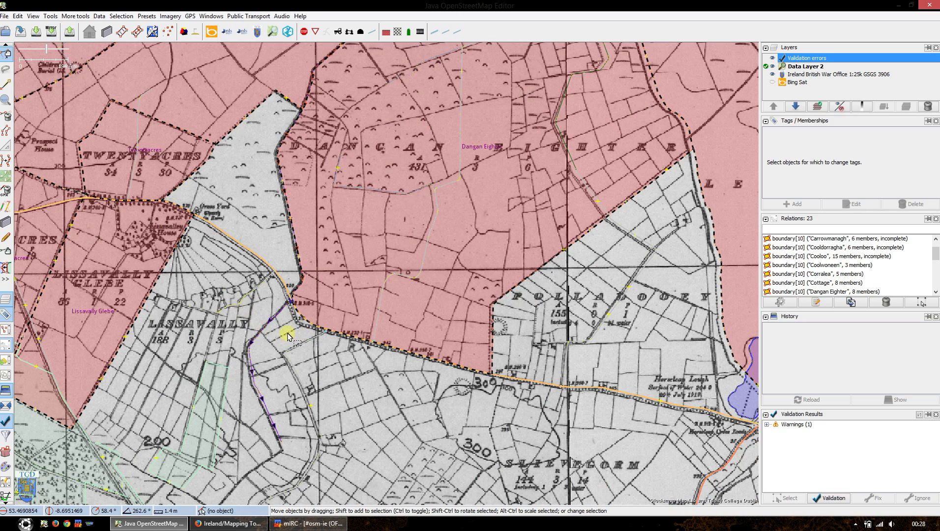
pyautogui.scroll(5, 288, 335)
pyautogui.moveTo(287, 336); pyautogui.dragTo(281, 345)
pyautogui.moveTo(450, 195); pyautogui.dragTo(413, 323)
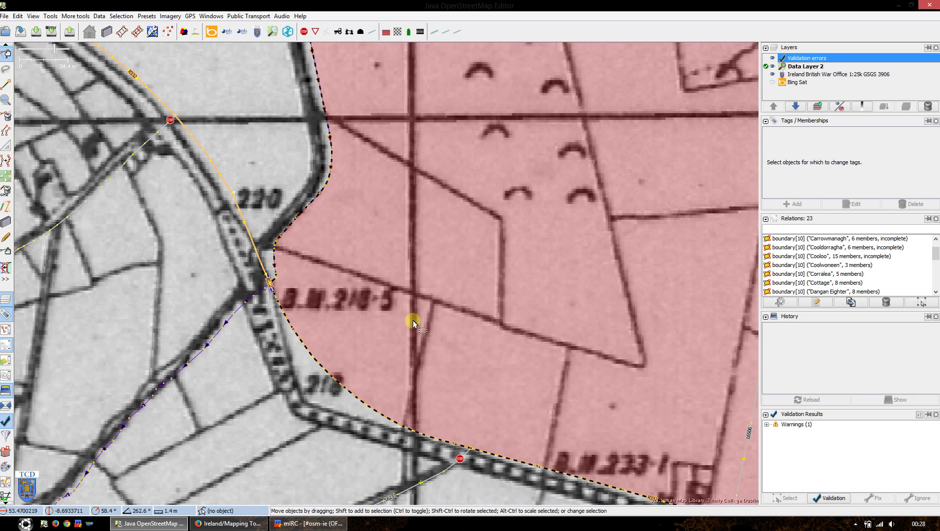
pyautogui.scroll(-3, 413, 323)
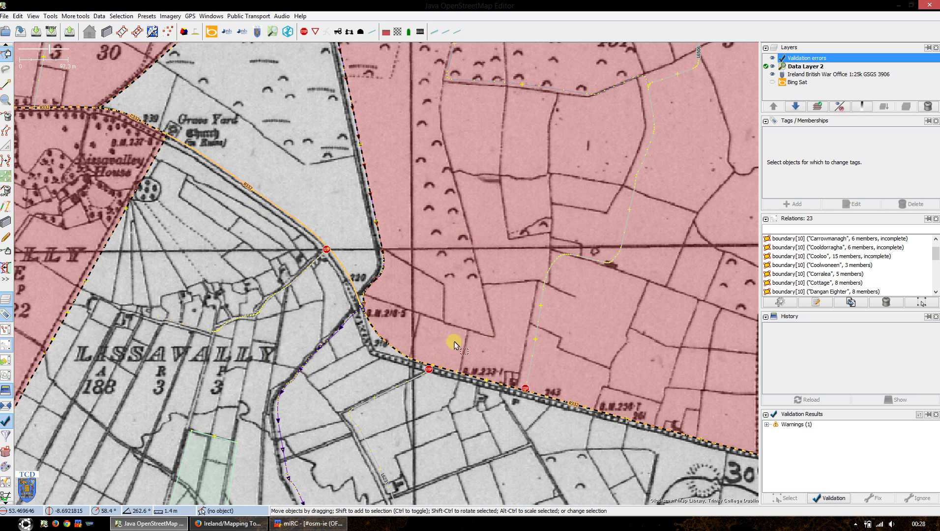
pyautogui.moveTo(345, 396); pyautogui.dragTo(344, 368)
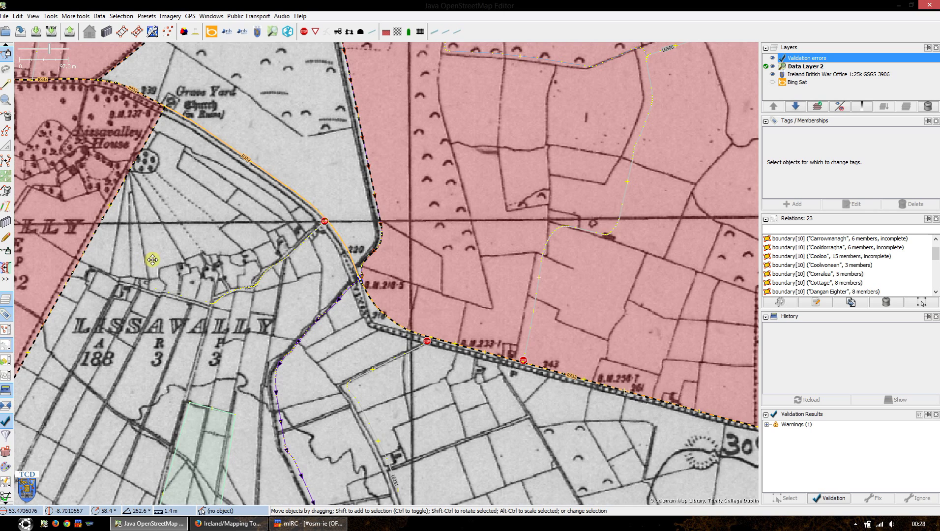
pyautogui.moveTo(151, 261); pyautogui.dragTo(203, 281)
pyautogui.scroll(3, 415, 301)
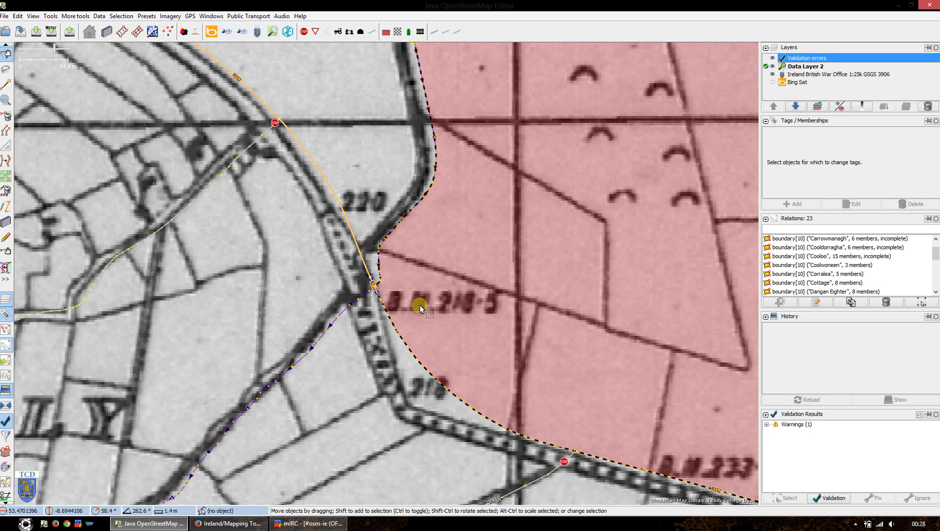
pyautogui.moveTo(330, 352); pyautogui.dragTo(374, 338)
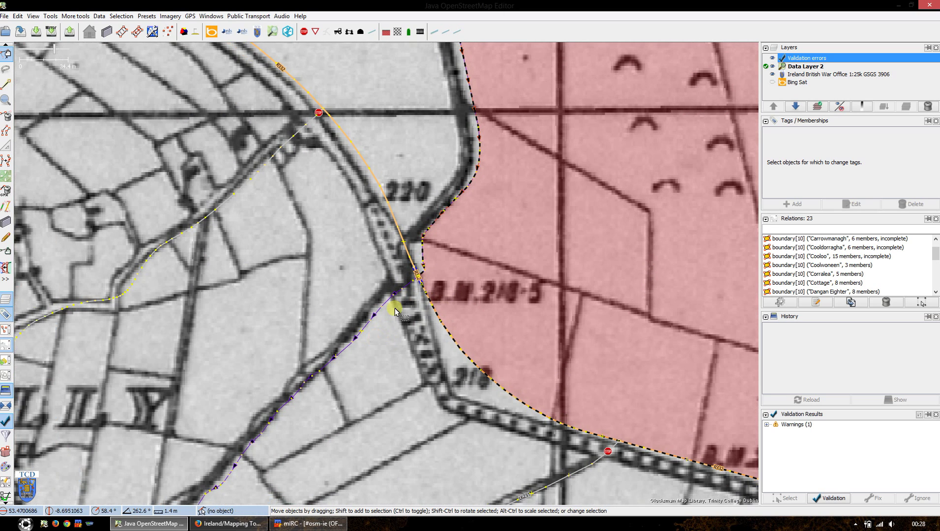
# Inspect how the R332, the stream and the townland boundary nodes meet at the junction, including the three-node boundary way
pyautogui.scroll(5, 414, 277)
pyautogui.scroll(5, 433, 295)
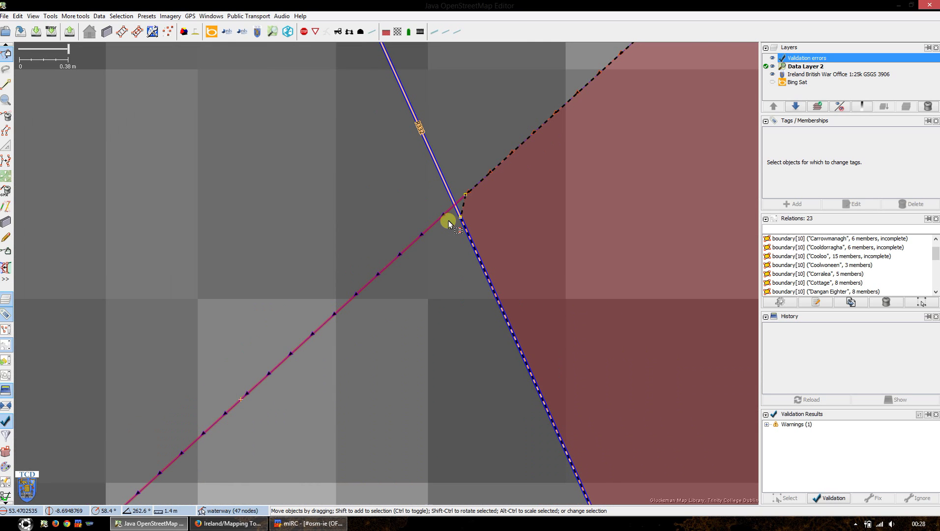
pyautogui.scroll(-2, 384, 256)
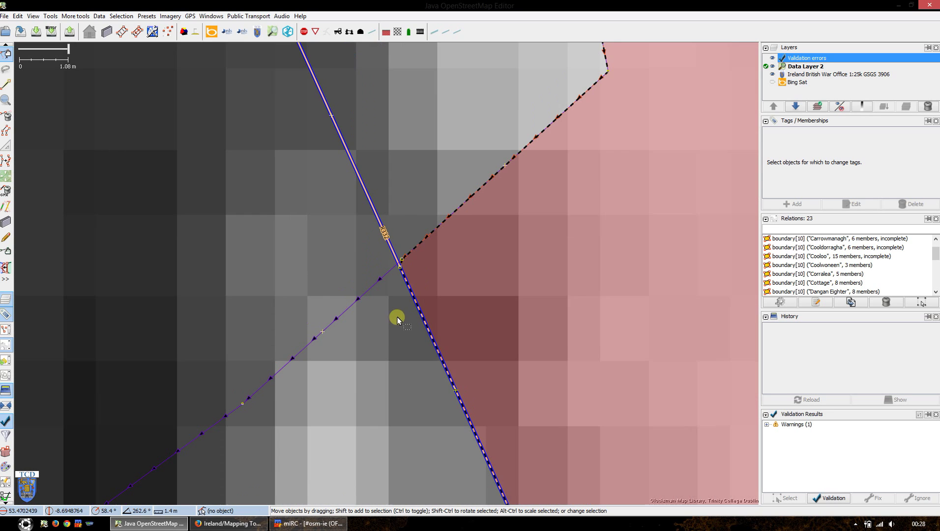
pyautogui.scroll(-1, 446, 381)
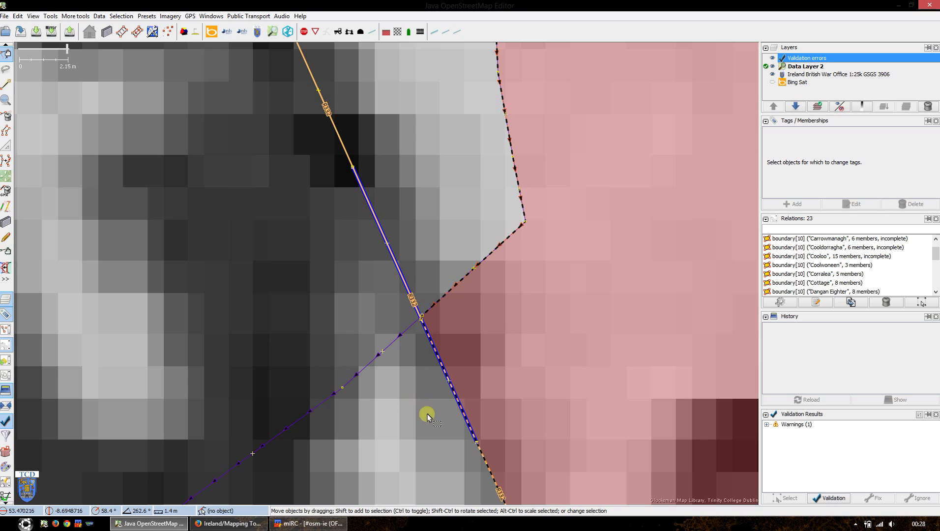
pyautogui.scroll(1, 405, 373)
pyautogui.moveTo(399, 292); pyautogui.dragTo(399, 388)
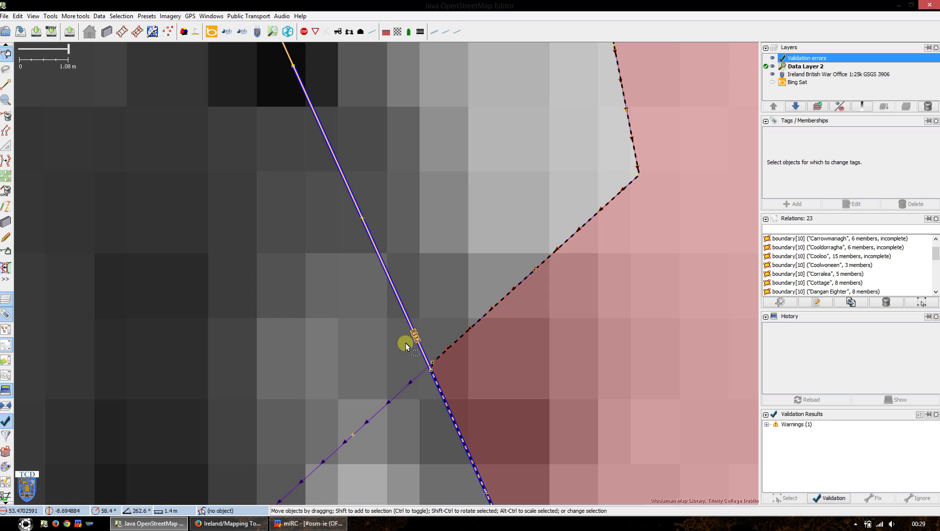
pyautogui.scroll(1, 433, 368)
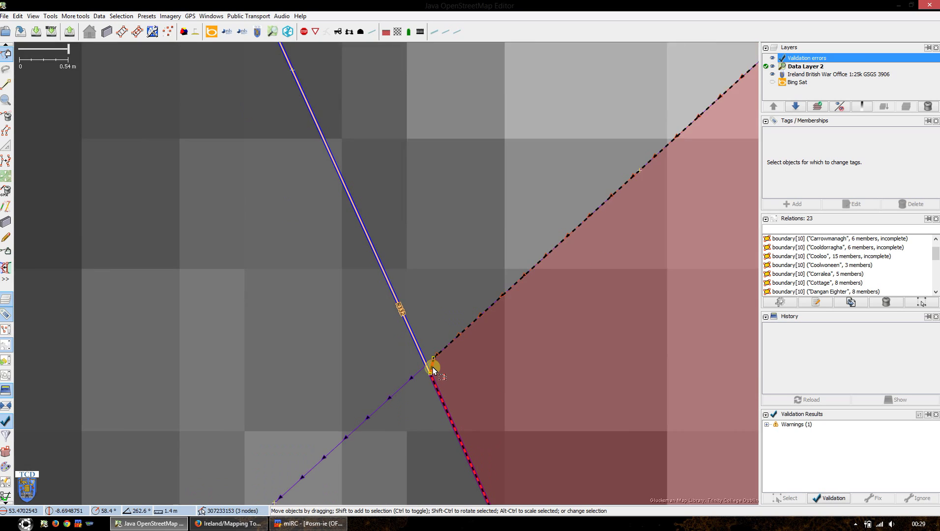
pyautogui.scroll(1, 432, 368)
pyautogui.click(433, 368)
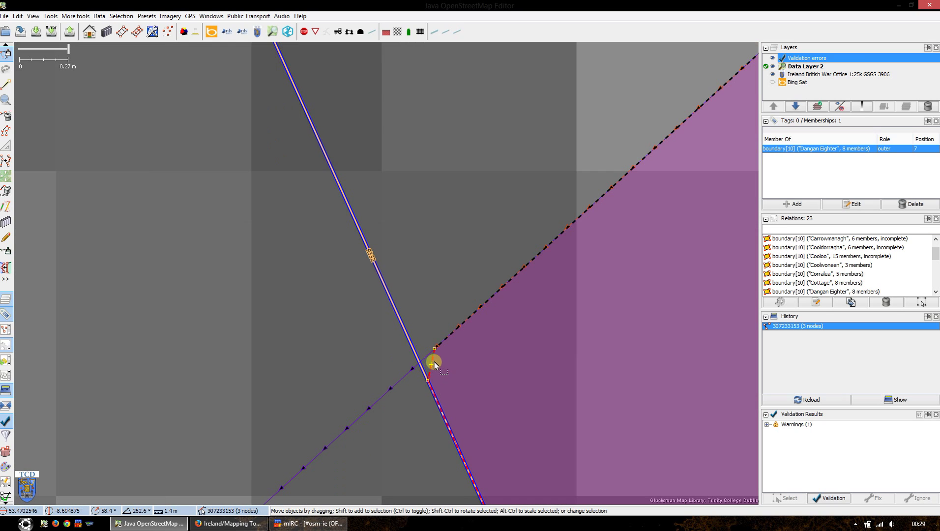
pyautogui.scroll(-2, 452, 434)
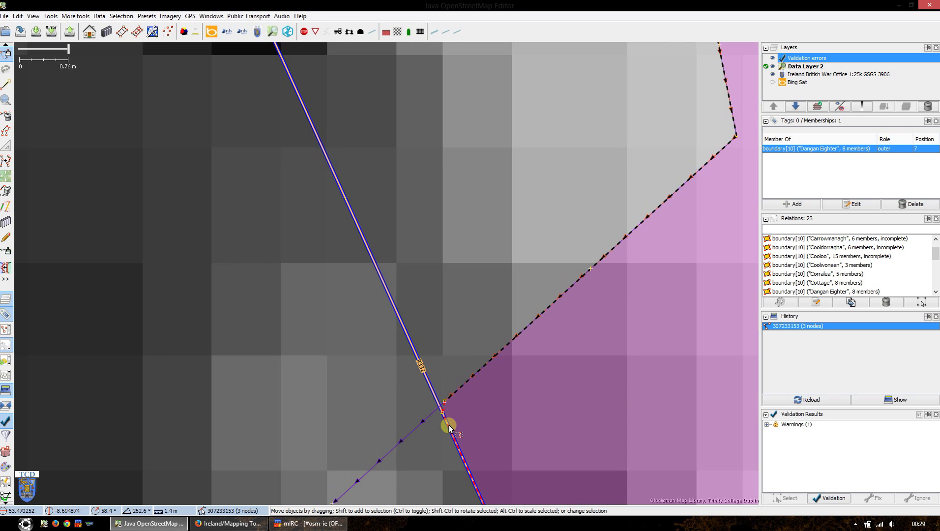
pyautogui.scroll(2, 447, 428)
pyautogui.scroll(-4, 412, 376)
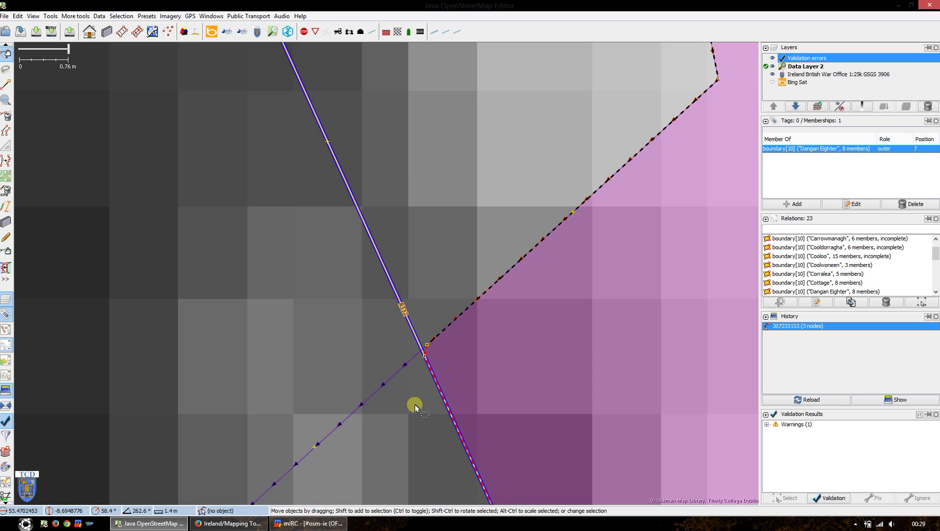
pyautogui.scroll(1, 422, 442)
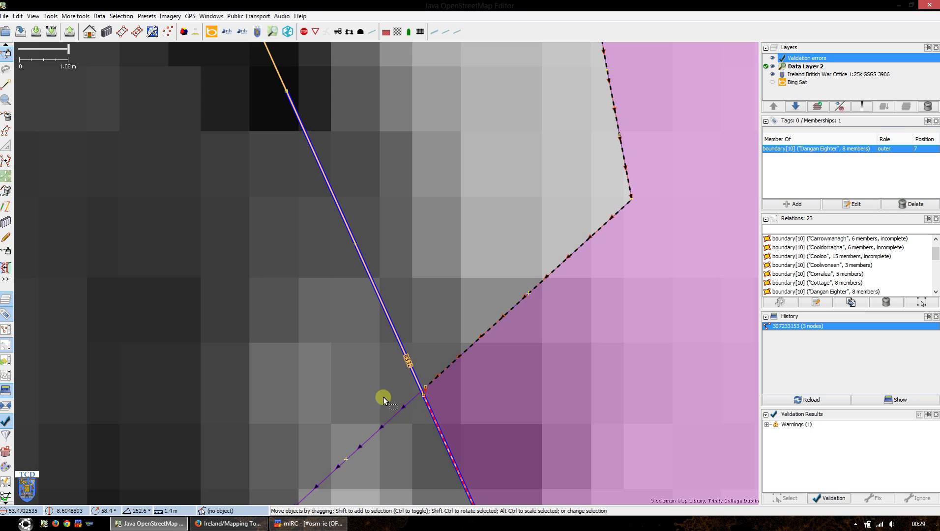
# Draw a way about 7.1 m along the R332 from its node north of the junction, ending at the townland boundary's corner node
pyautogui.press('a')
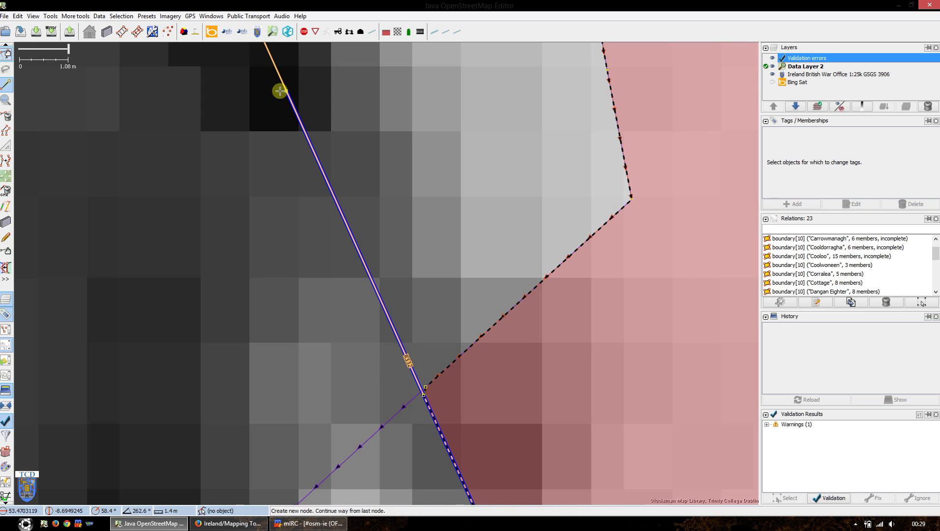
pyautogui.click(286, 92)
pyautogui.scroll(2, 423, 369)
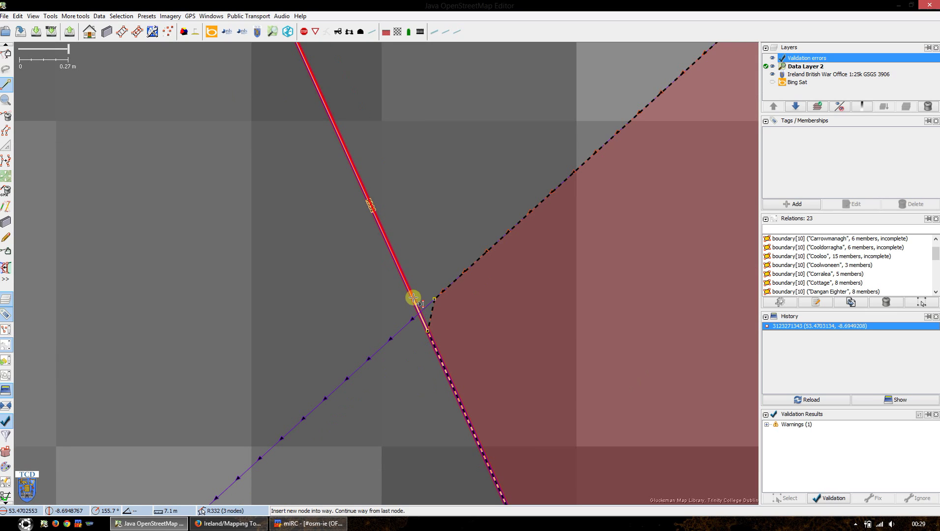
pyautogui.click(413, 297)
pyautogui.press('s')
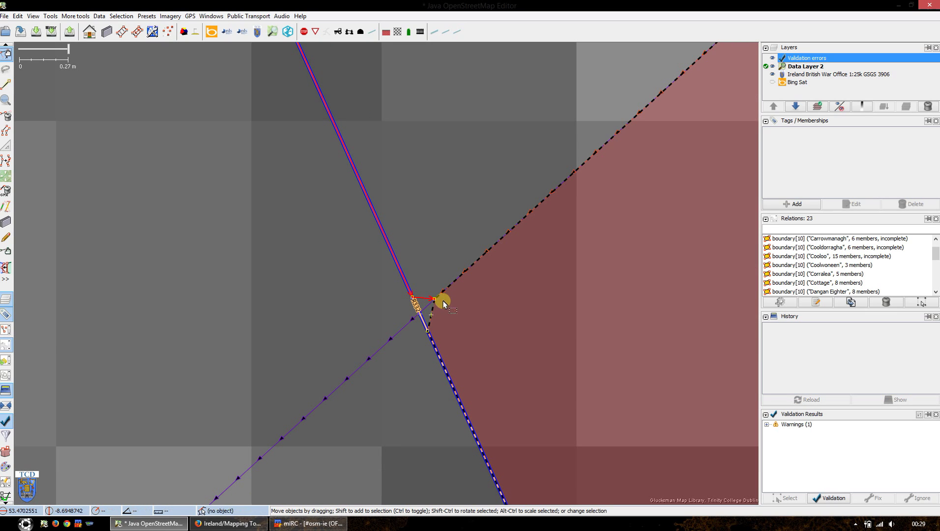
# Draw a way along the R332 from its node south of the junction through the townland boundary's corner node, ending on the stream
pyautogui.moveTo(422, 421); pyautogui.dragTo(385, 268)
pyautogui.scroll(-1, 393, 285)
pyautogui.scroll(-4, 403, 308)
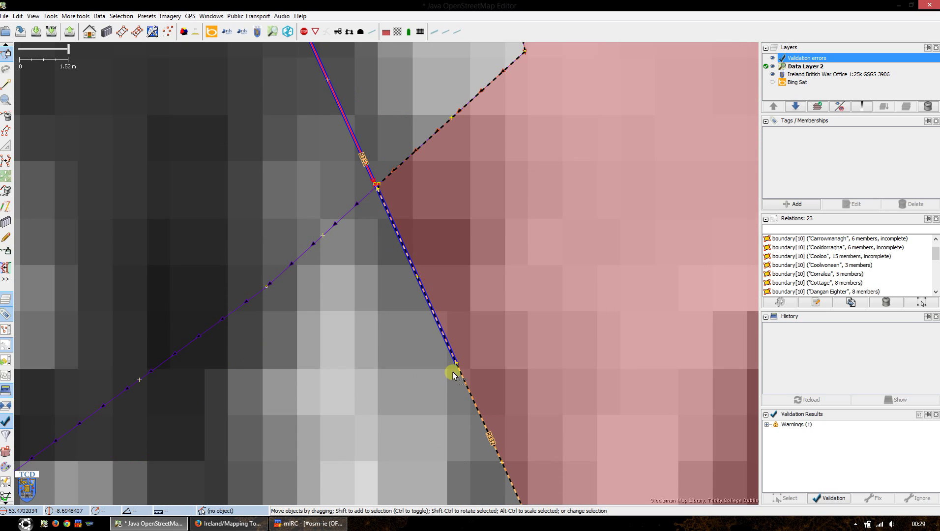
pyautogui.click(456, 364)
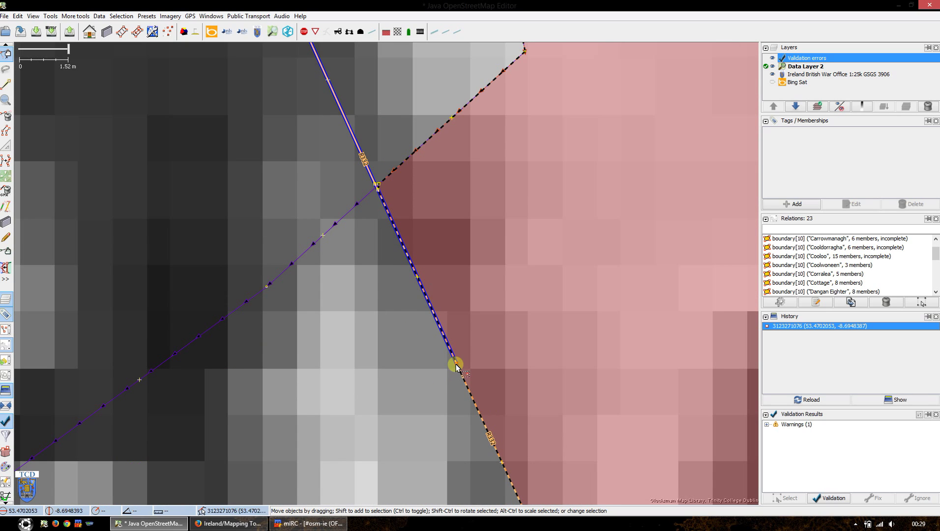
pyautogui.press('a')
pyautogui.scroll(4, 382, 212)
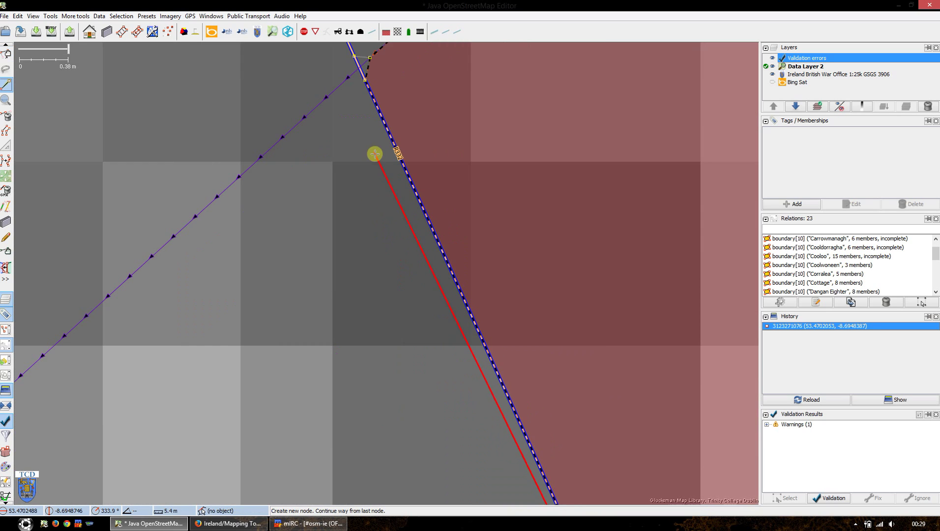
pyautogui.click(365, 80)
pyautogui.click(346, 78)
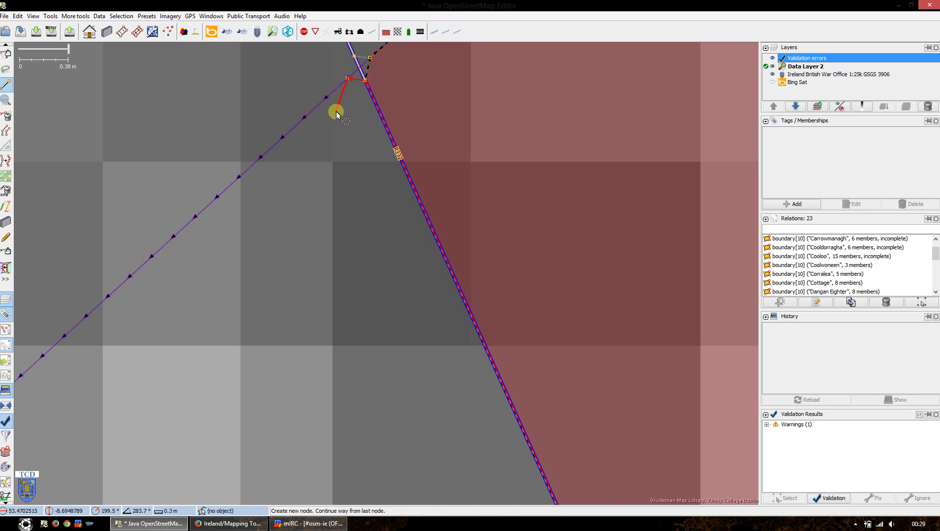
pyautogui.press('s')
# Hide the Ireland British War Office 1:25k GSGS 3906 layer to check the junction against the Bing Sat imagery
pyautogui.moveTo(279, 57); pyautogui.dragTo(297, 246)
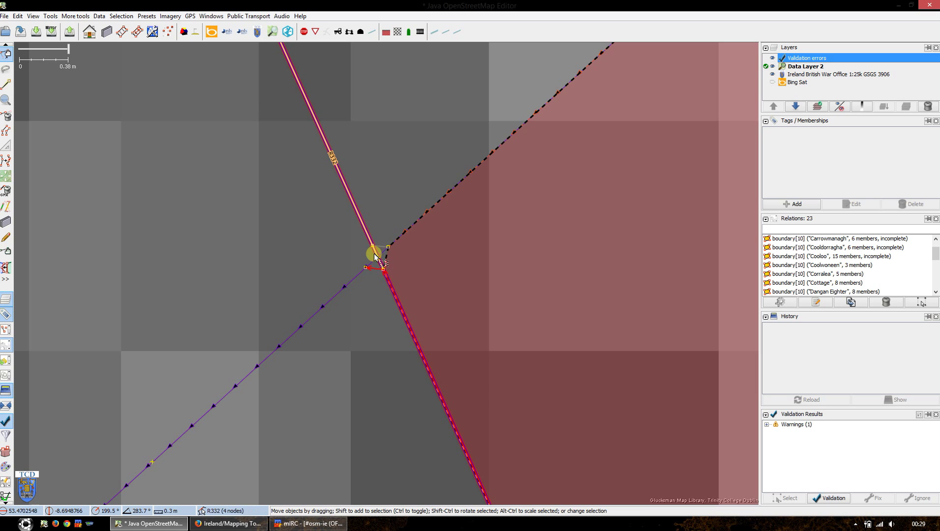
pyautogui.scroll(-4, 381, 270)
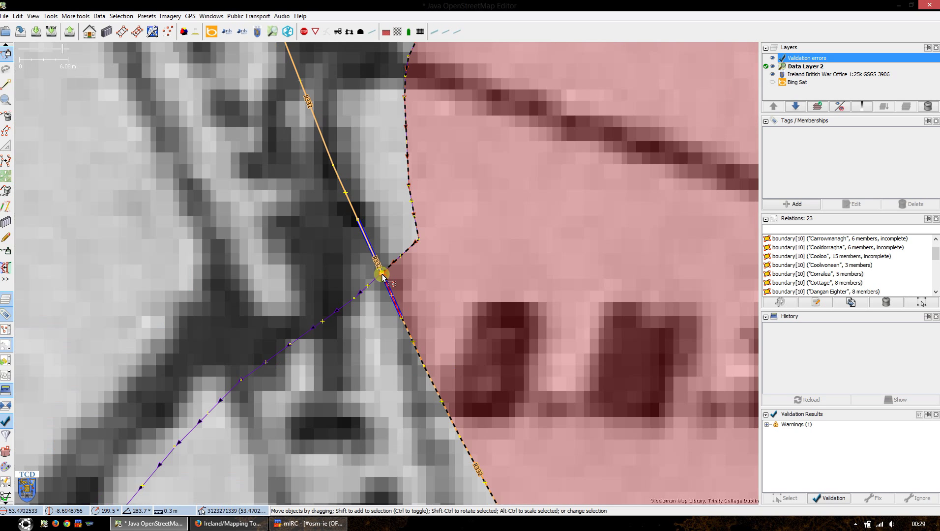
pyautogui.scroll(2, 382, 276)
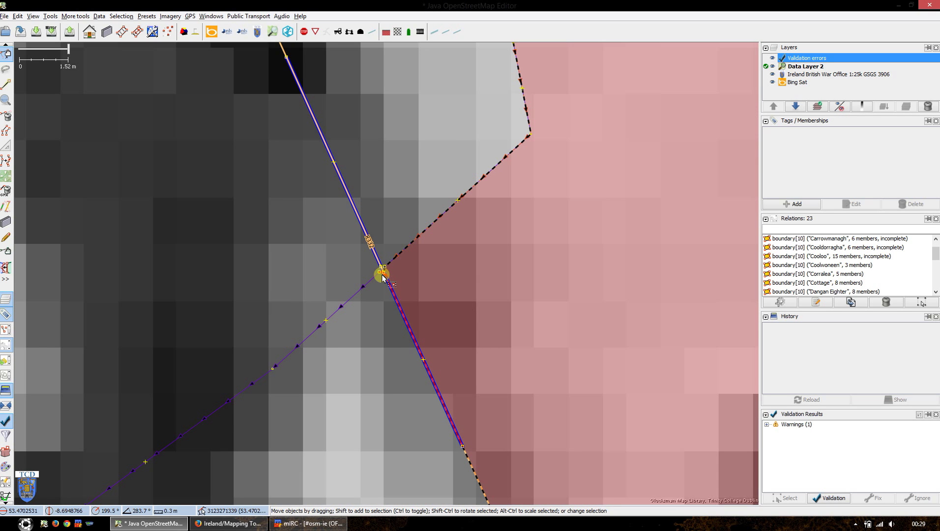
pyautogui.hotkey('alt', '3')
pyautogui.scroll(3, 386, 276)
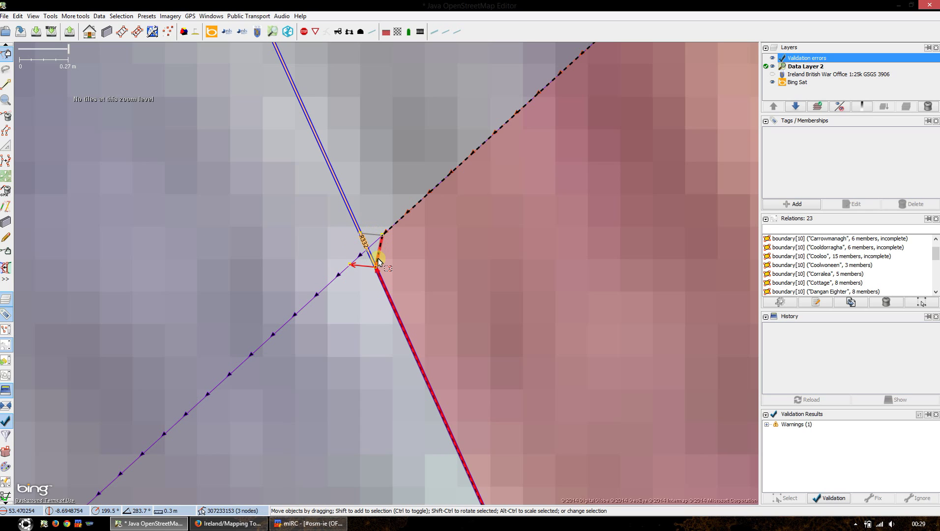
# Examine how the R332, the stream and the boundary ways meet over the Bing imagery, along with the surrounding gap between the mapped townlands
pyautogui.scroll(-2, 362, 236)
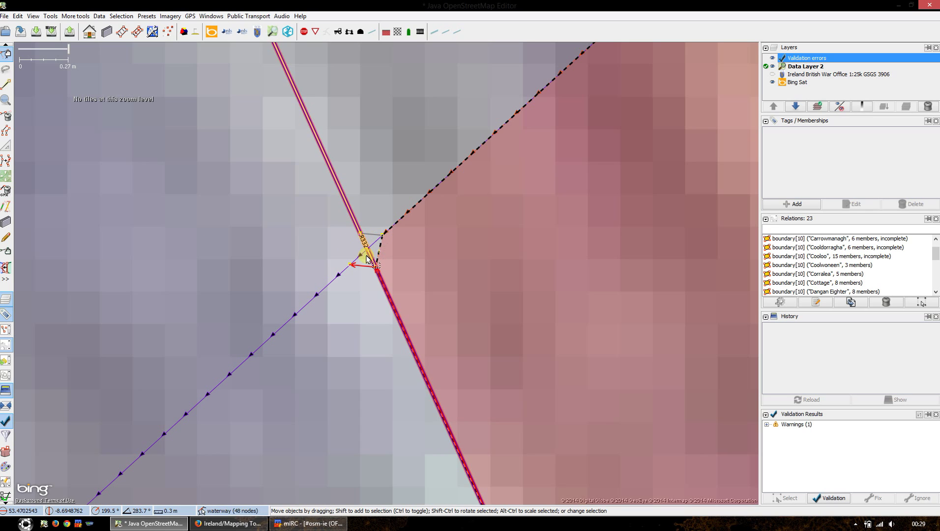
pyautogui.scroll(-1, 362, 248)
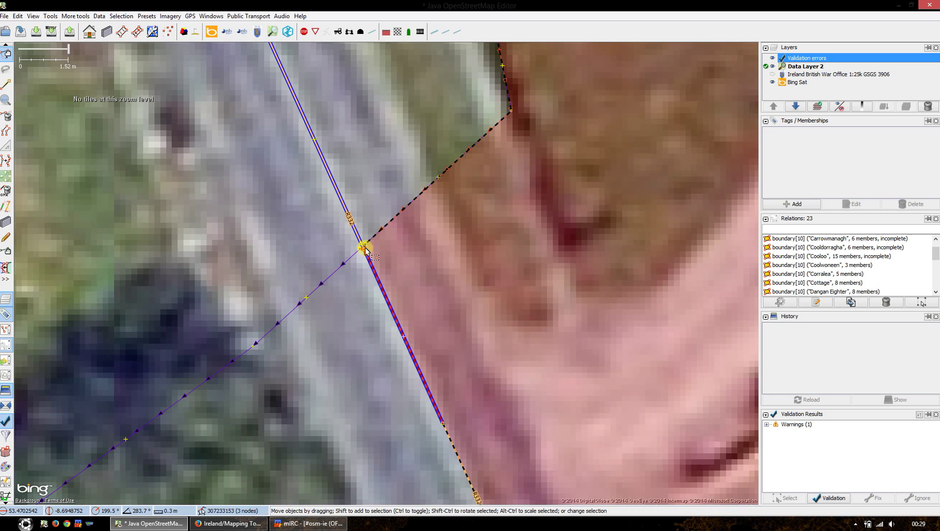
pyautogui.scroll(-1, 364, 248)
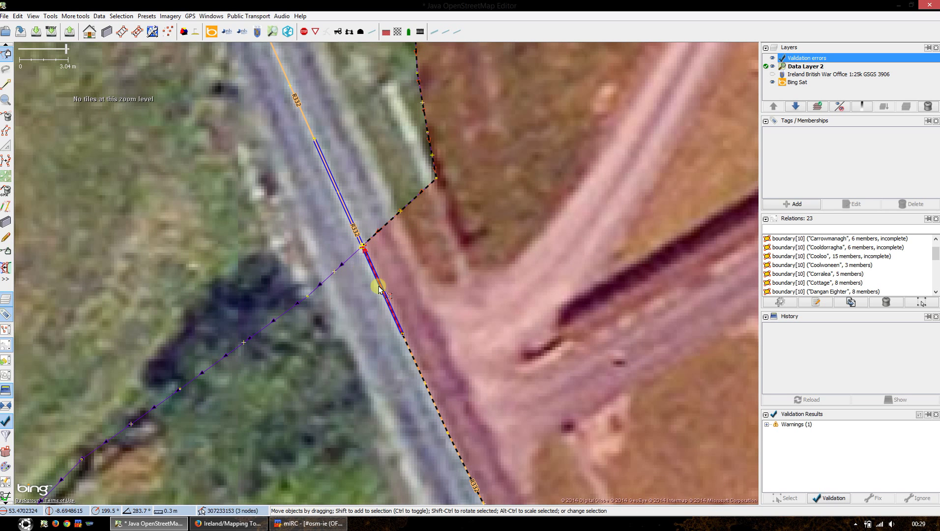
pyautogui.scroll(3, 368, 250)
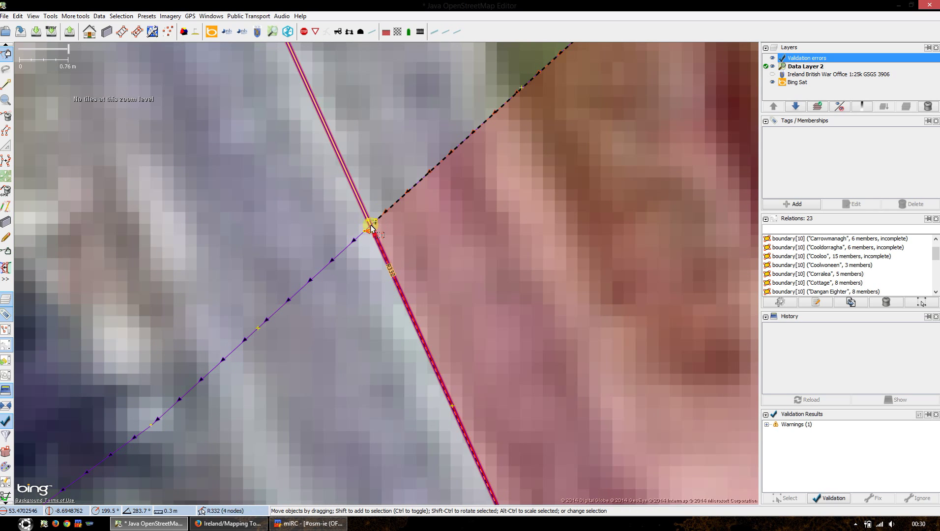
pyautogui.scroll(1, 370, 224)
pyautogui.scroll(-1, 382, 221)
pyautogui.scroll(-6, 382, 223)
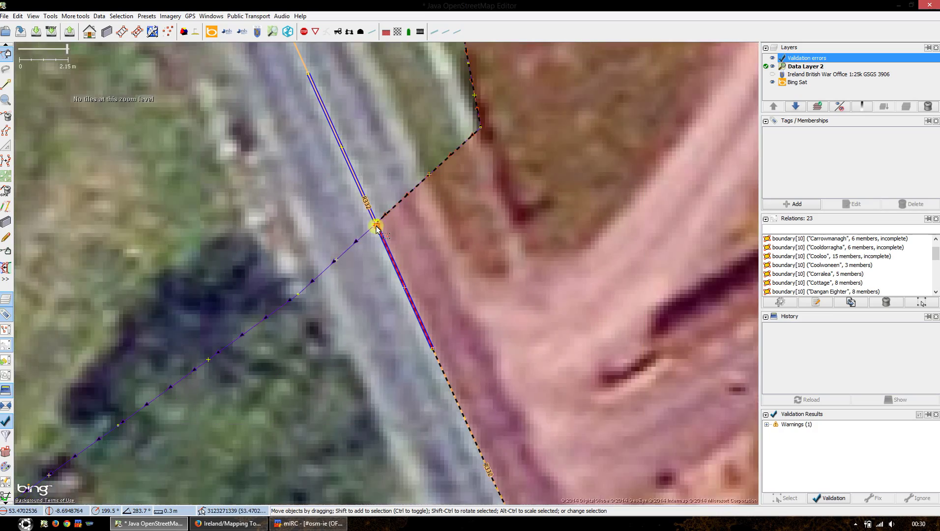
pyautogui.scroll(-6, 375, 227)
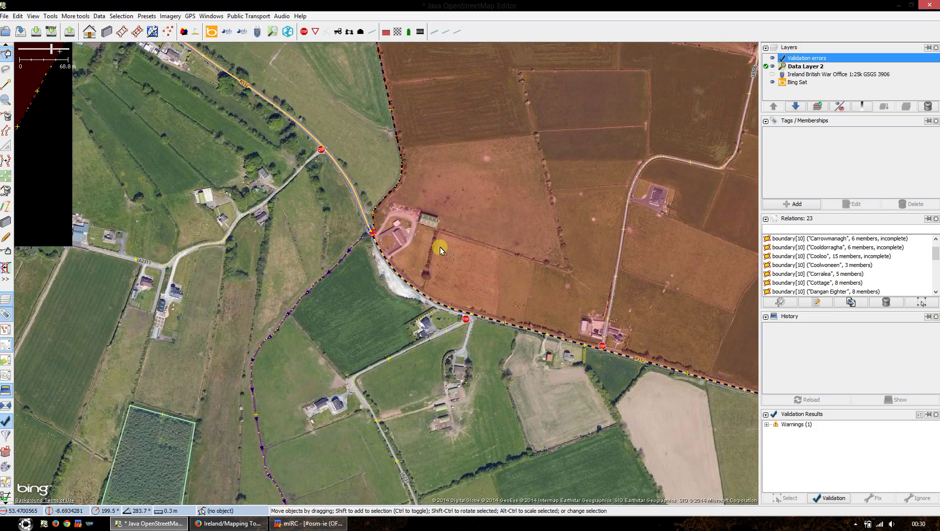
pyautogui.moveTo(437, 253); pyautogui.dragTo(356, 310)
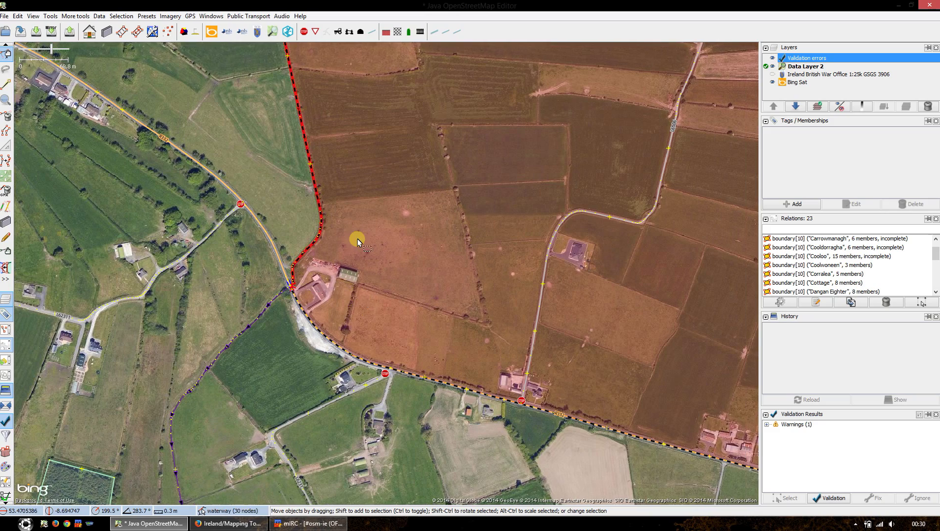
pyautogui.scroll(-2, 476, 184)
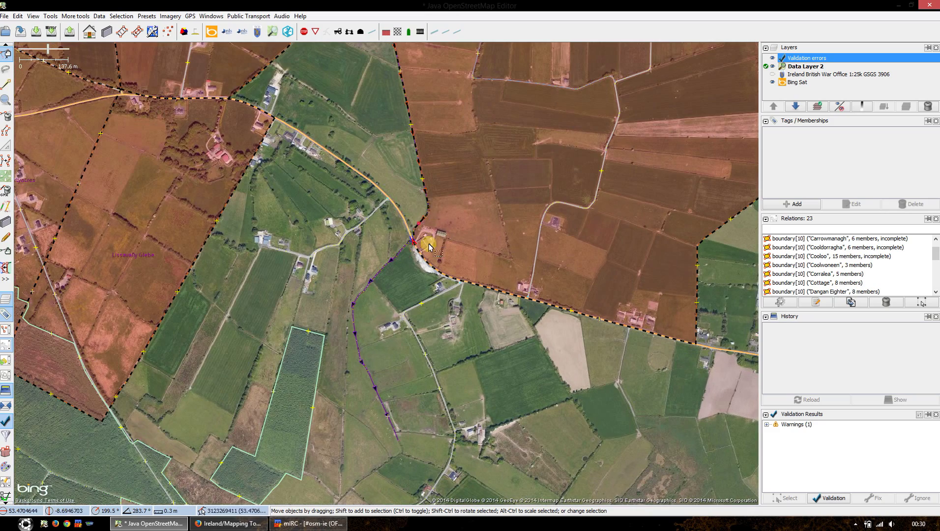
pyautogui.moveTo(408, 257); pyautogui.dragTo(372, 315)
pyautogui.scroll(3, 372, 315)
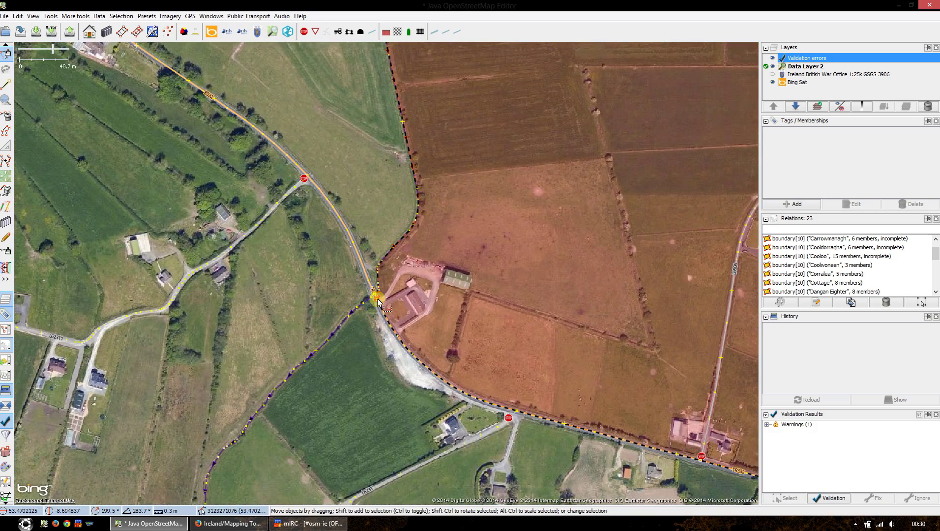
pyautogui.scroll(3, 378, 298)
pyautogui.scroll(6, 368, 296)
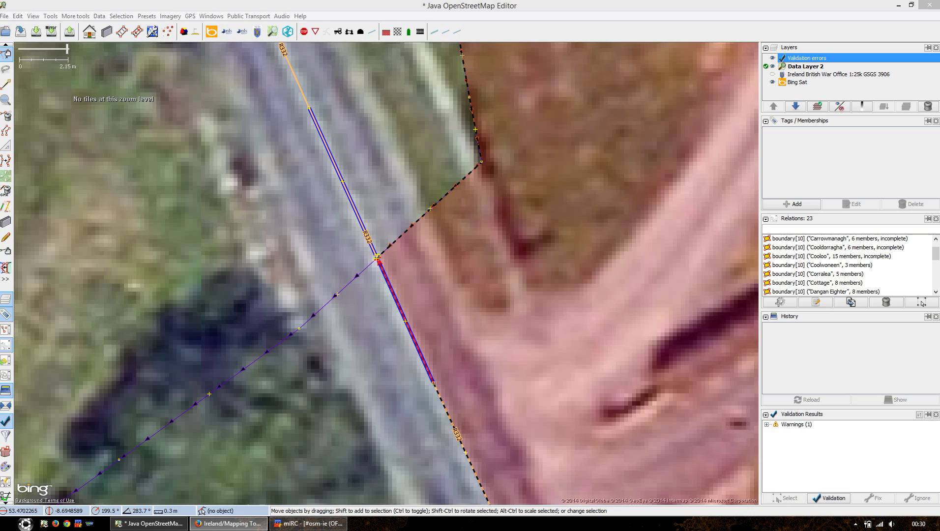
# Switch to Firefox and open the progress report and the finishing-time estimate from the townlands.ie home page in separate tabs
pyautogui.click(207, 523)
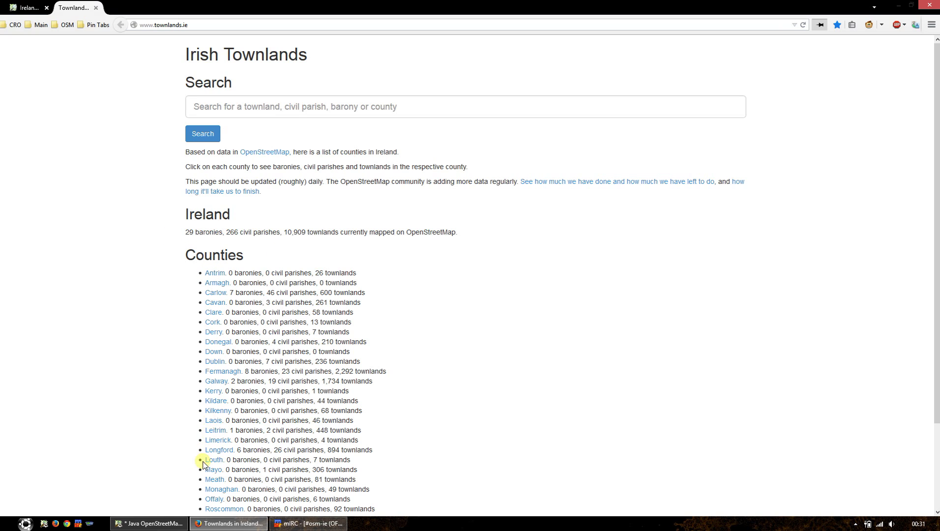
pyautogui.middleClick(590, 182)
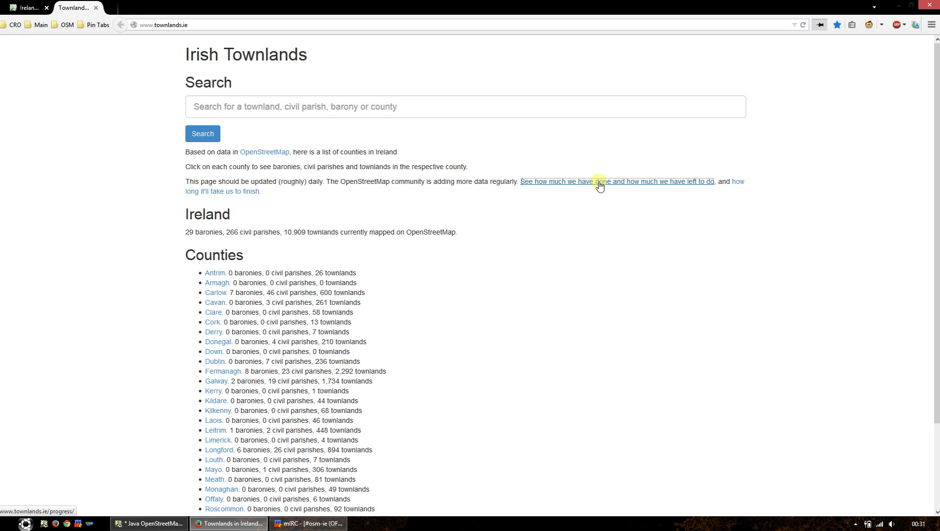
pyautogui.middleClick(225, 192)
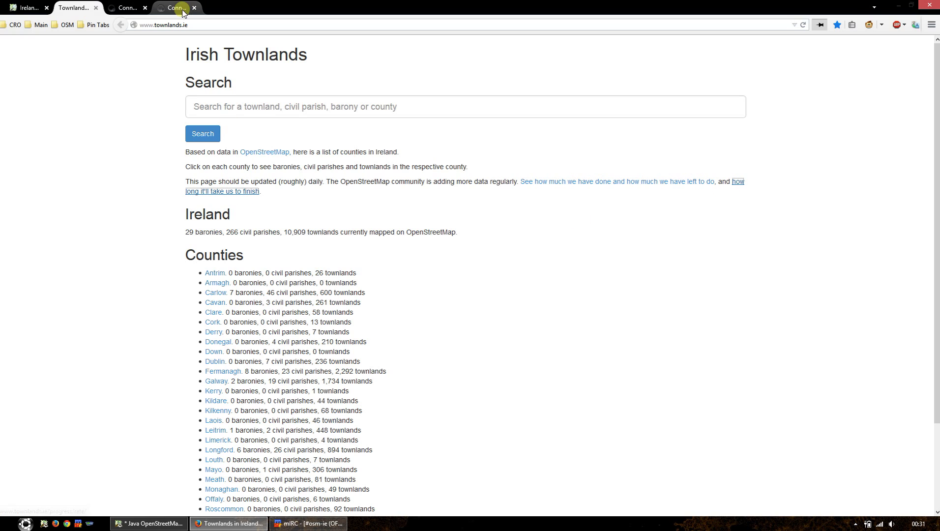
# Review each county's townland, barony and civil parish completeness in the Irish Traditional Boundaries Progress Report
pyautogui.click(122, 8)
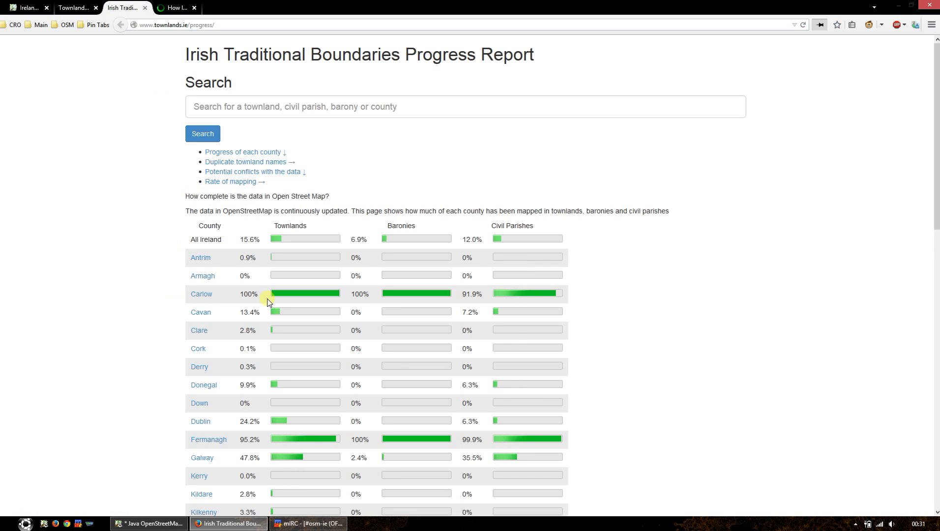
pyautogui.scroll(-2, 374, 307)
pyautogui.scroll(-5, 371, 310)
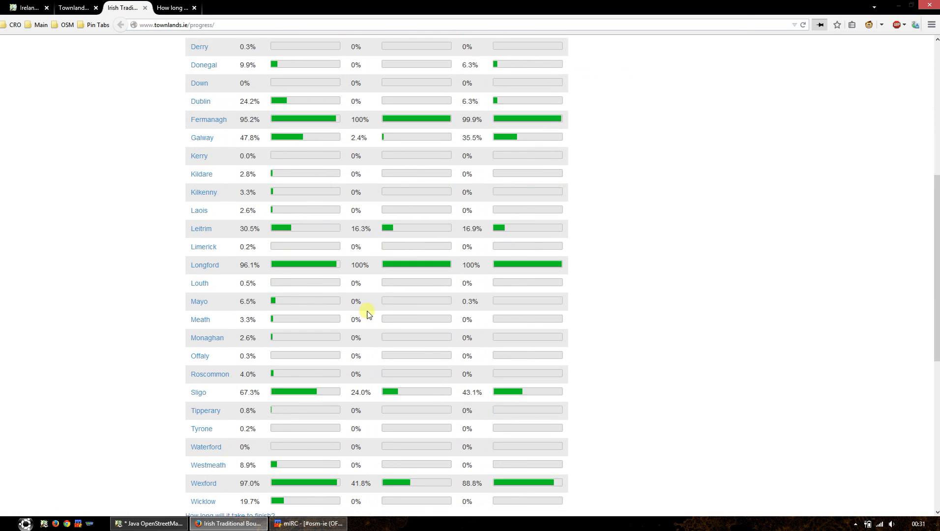
pyautogui.scroll(5, 366, 310)
pyautogui.scroll(2, 359, 302)
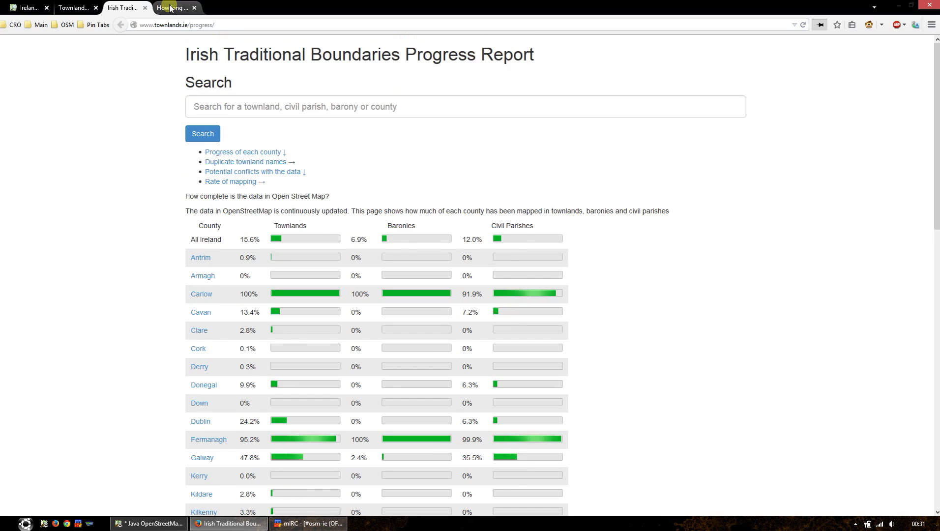
# Review the estimated finishing dates for Ireland and the individual counties on the rate of mapping page
pyautogui.hotkey('ctrl', 'Tab')
pyautogui.scroll(-4, 231, 332)
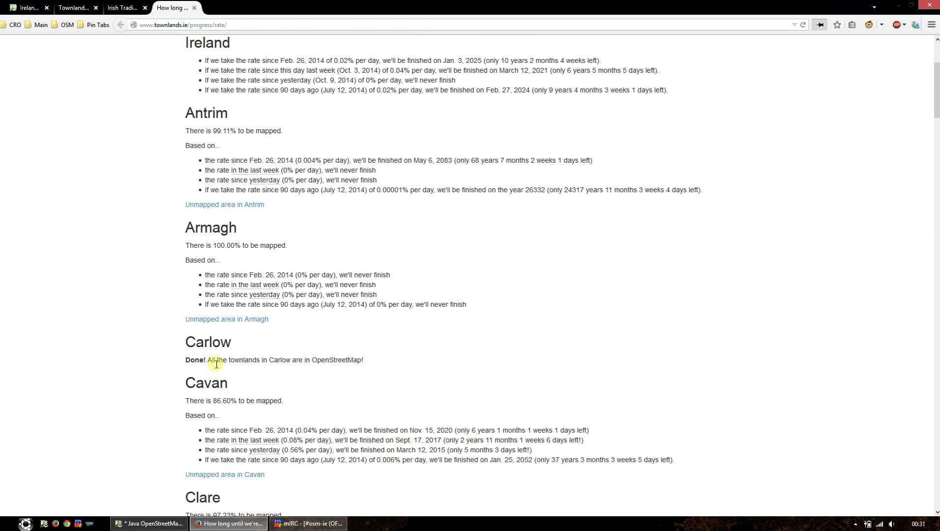
pyautogui.scroll(-2, 308, 361)
pyautogui.scroll(6, 302, 344)
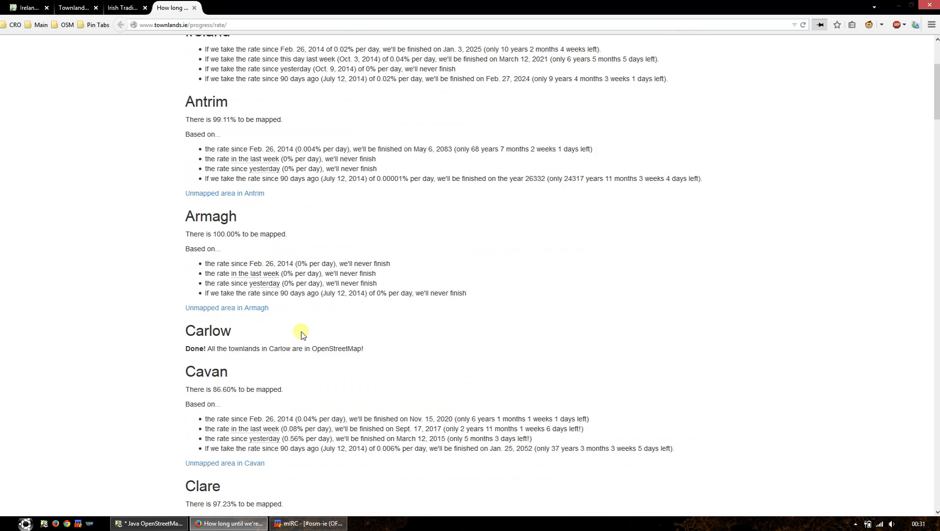
# Open the Co. Galway page from the townlands.ie county list and bring up its debug page for overlaps and coverage
pyautogui.click(75, 10)
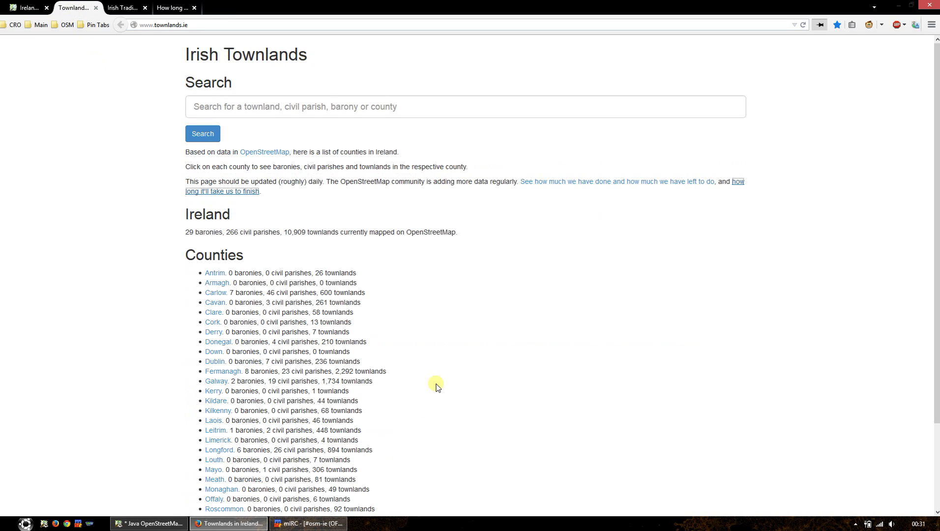
pyautogui.click(217, 383)
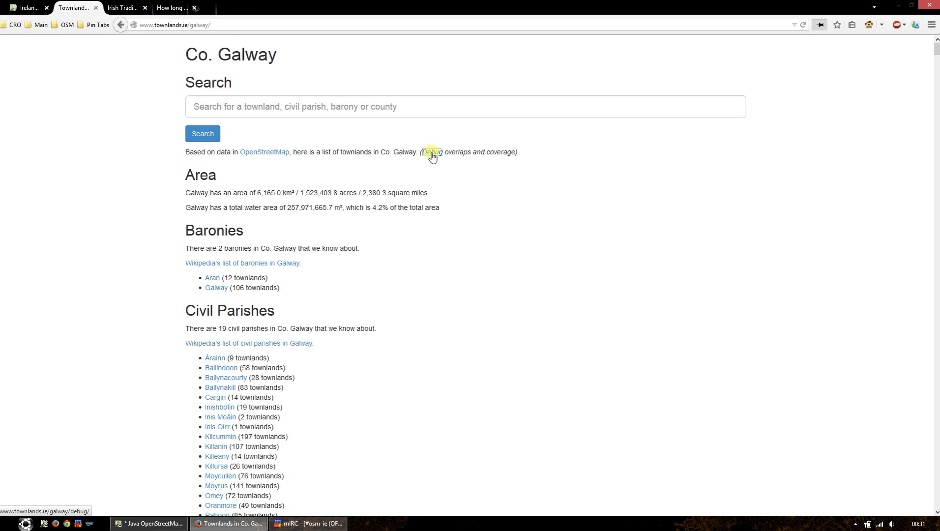
pyautogui.middleClick(432, 153)
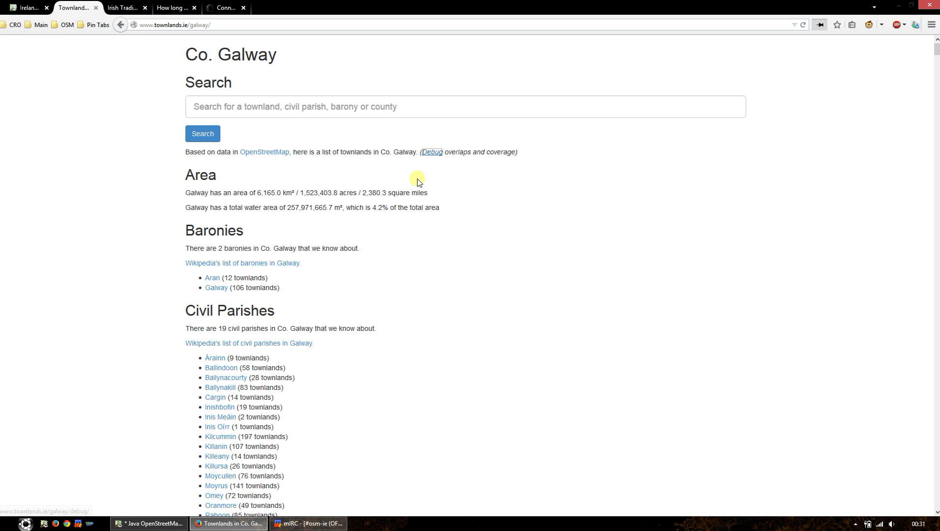
pyautogui.click(233, 8)
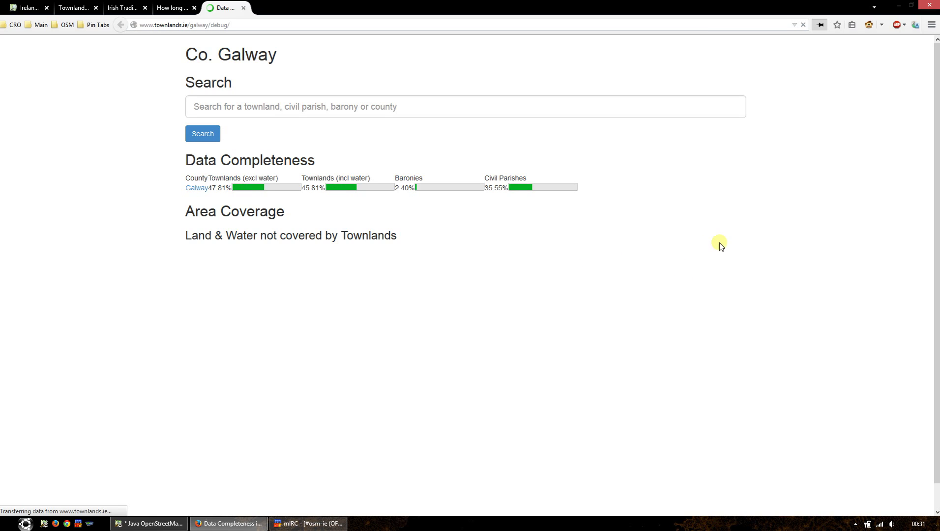
# Examine Galway's coverage sections and zoom the map of land and water not covered by townlands in on the gaps near the N17 and N83
pyautogui.scroll(-1, 726, 231)
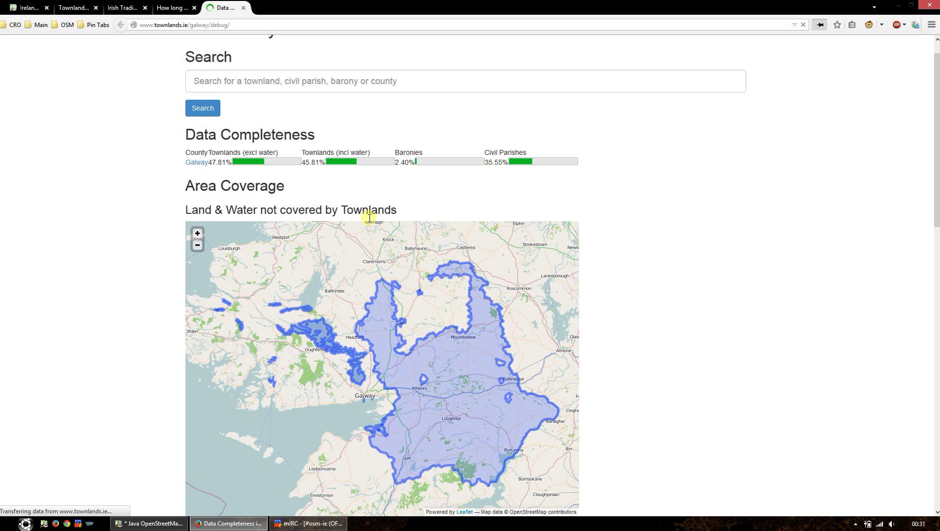
pyautogui.scroll(-1, 656, 266)
pyautogui.scroll(-1, 491, 394)
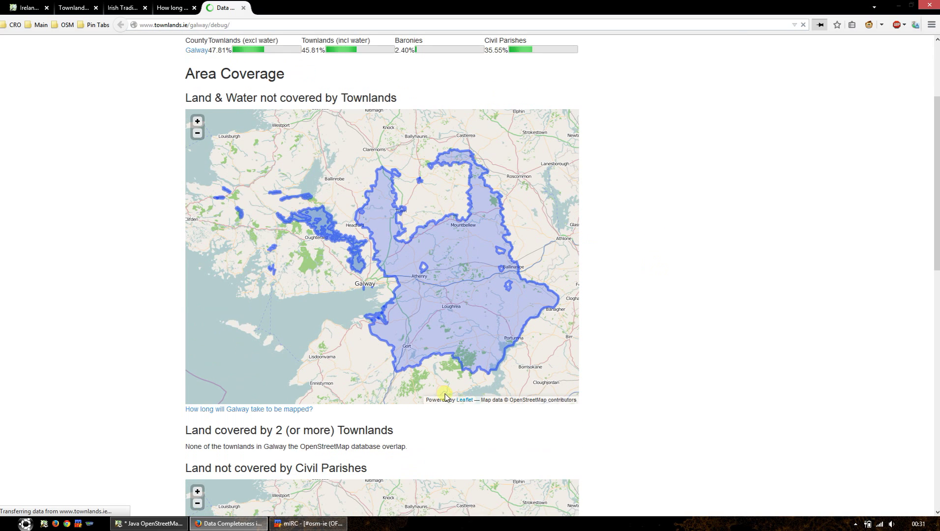
pyautogui.scroll(-1, 709, 476)
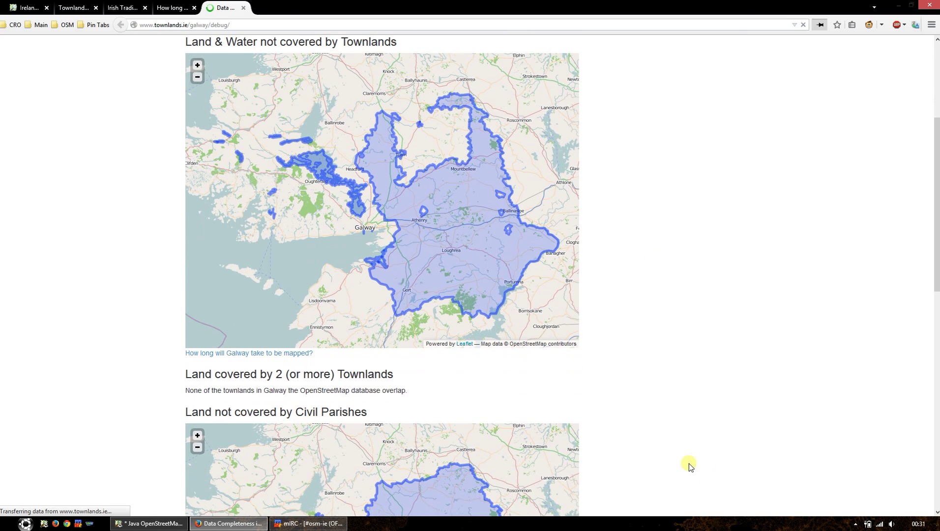
pyautogui.scroll(-1, 683, 448)
pyautogui.scroll(3, 679, 435)
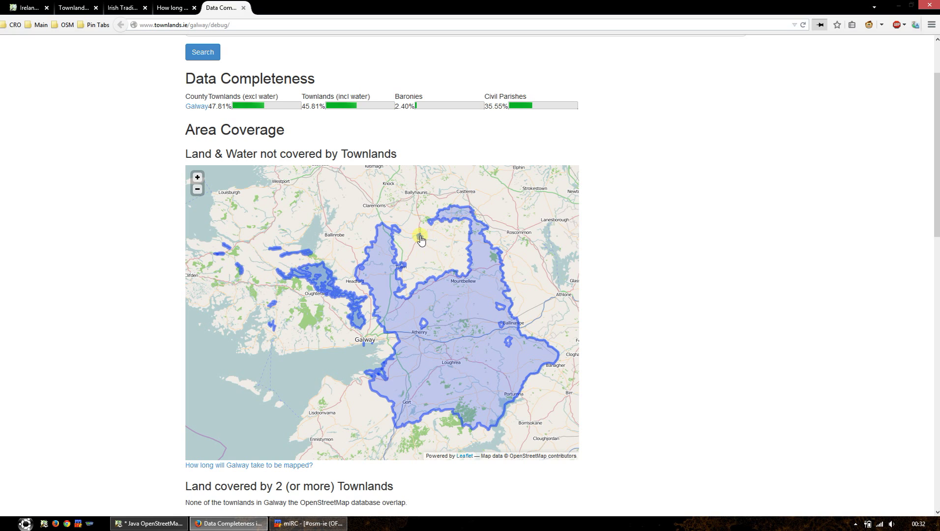
pyautogui.scroll(2, 419, 239)
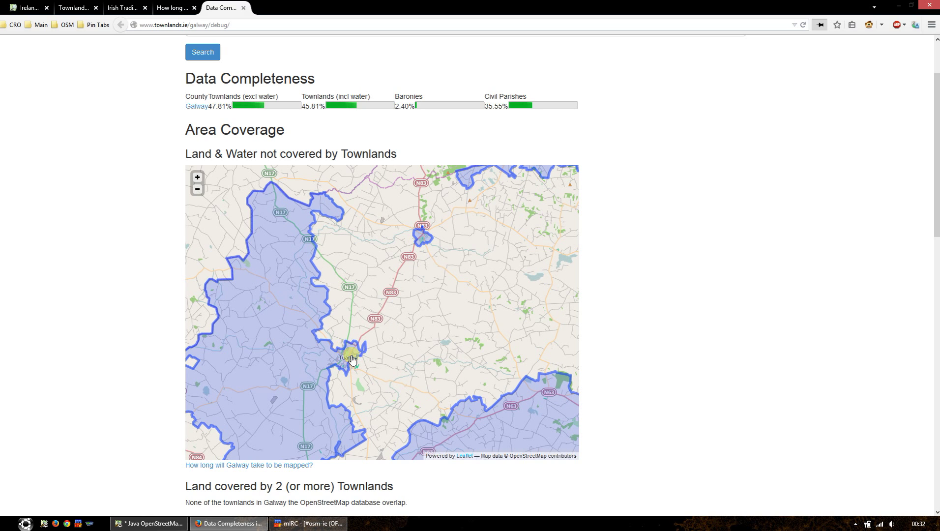
# Examine the whole of County Galway on the map of land and water not covered by townlands, then return to the Townlands page
pyautogui.scroll(-1, 353, 360)
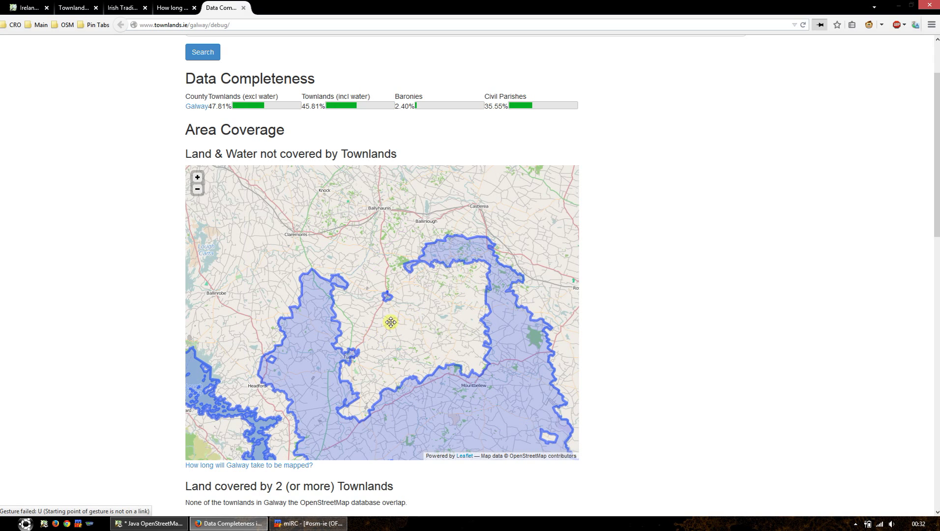
pyautogui.moveTo(391, 322); pyautogui.dragTo(407, 301)
pyautogui.scroll(-1, 384, 330)
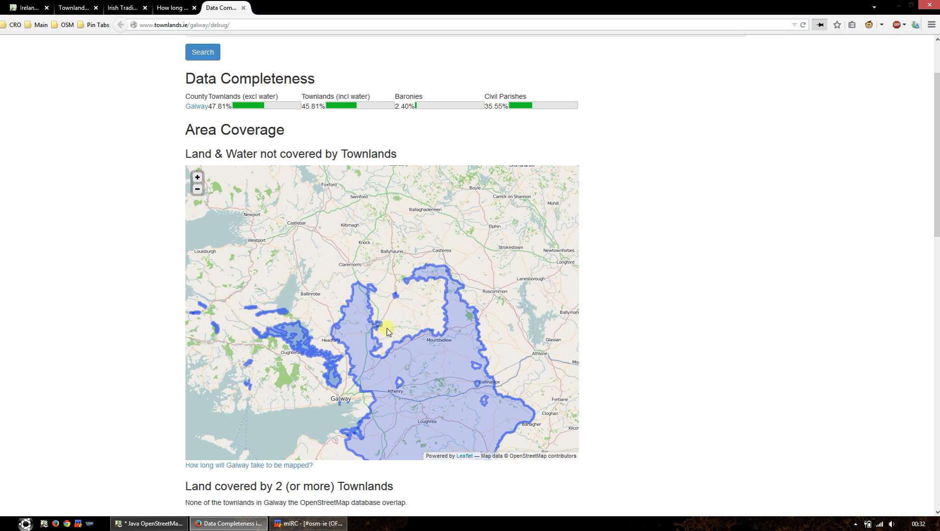
pyautogui.click(149, 523)
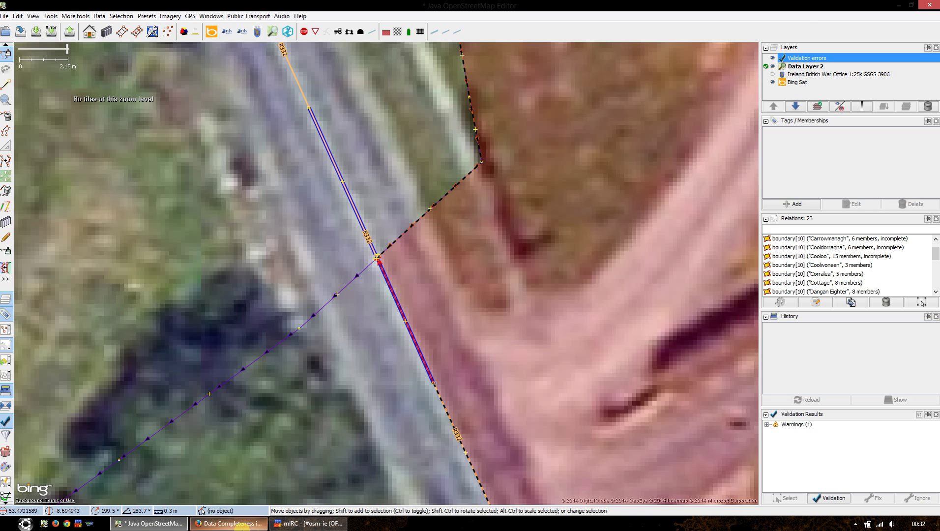
pyautogui.click(203, 524)
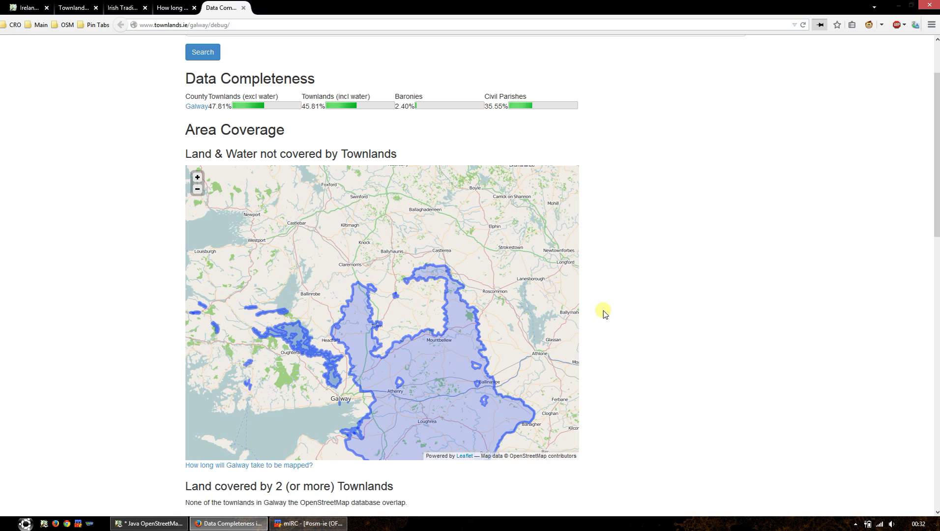
pyautogui.scroll(-1, 601, 315)
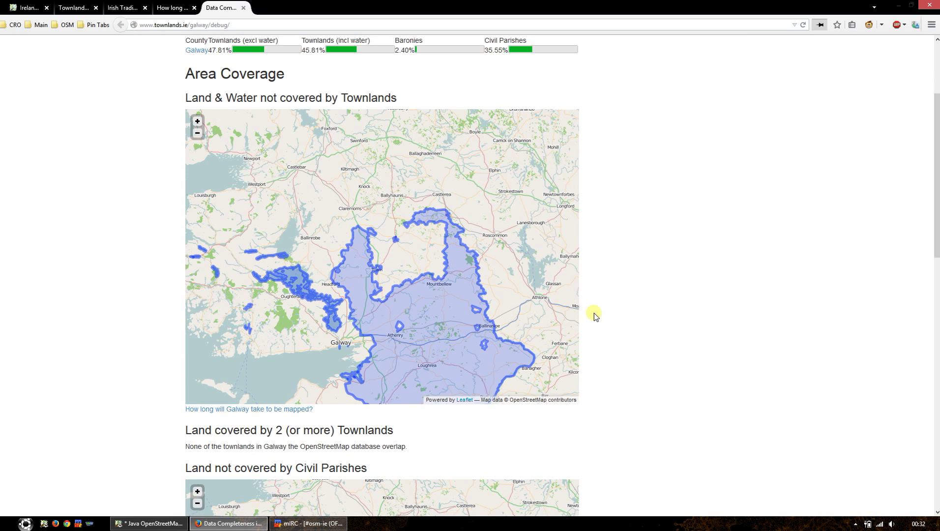
pyautogui.moveTo(520, 299); pyautogui.dragTo(521, 258)
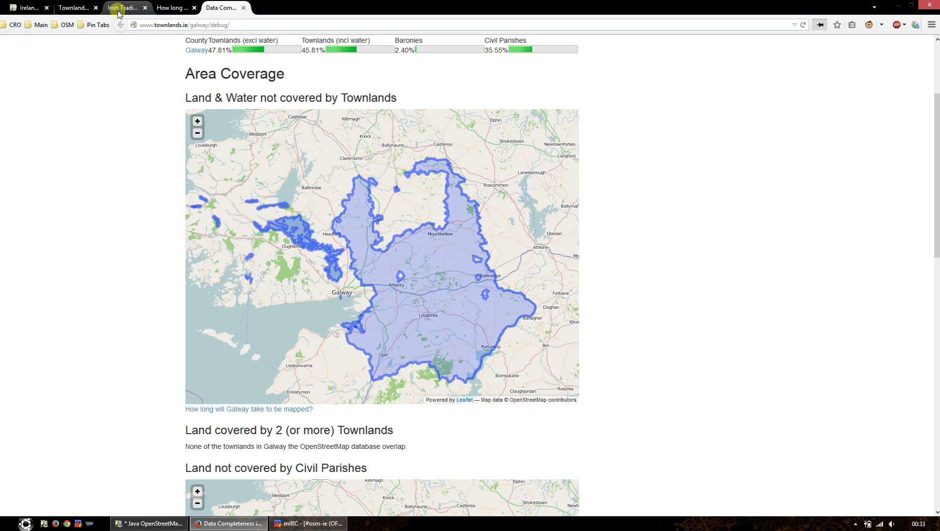
pyautogui.click(63, 6)
pyautogui.click(427, 155)
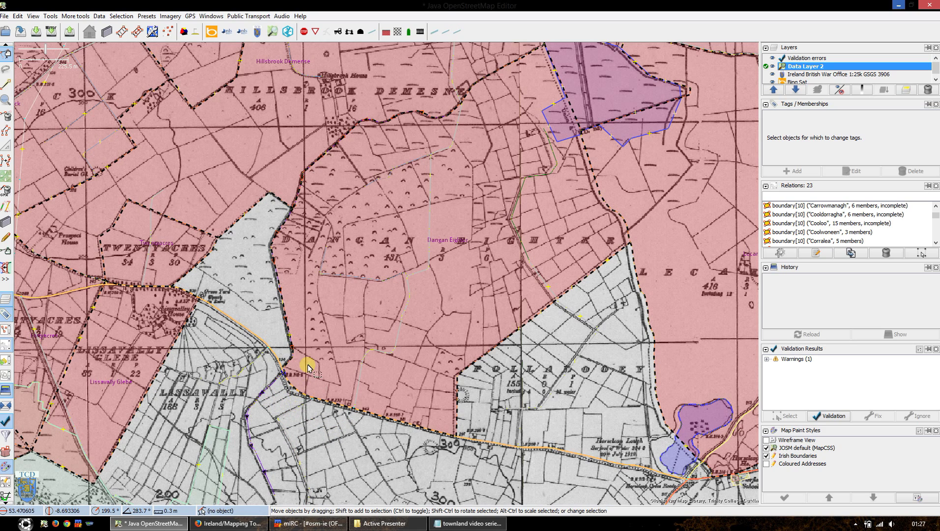
# Compare the R332 bend at Dangan Eighter's south-western corner on the GSGS 3906 map and the Bing imagery
pyautogui.moveTo(252, 353); pyautogui.dragTo(314, 409)
pyautogui.scroll(4, 291, 401)
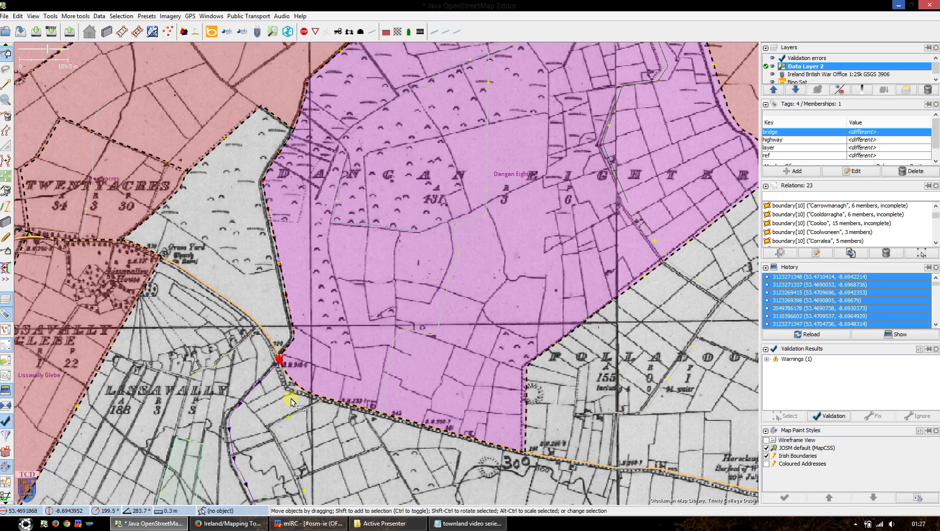
pyautogui.click(290, 401)
pyautogui.scroll(2, 291, 401)
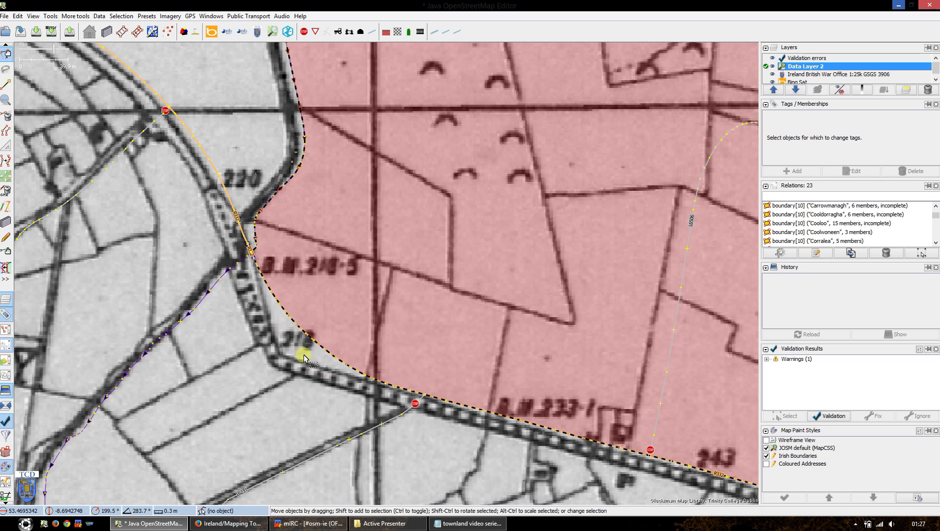
pyautogui.hotkey('alt', '3')
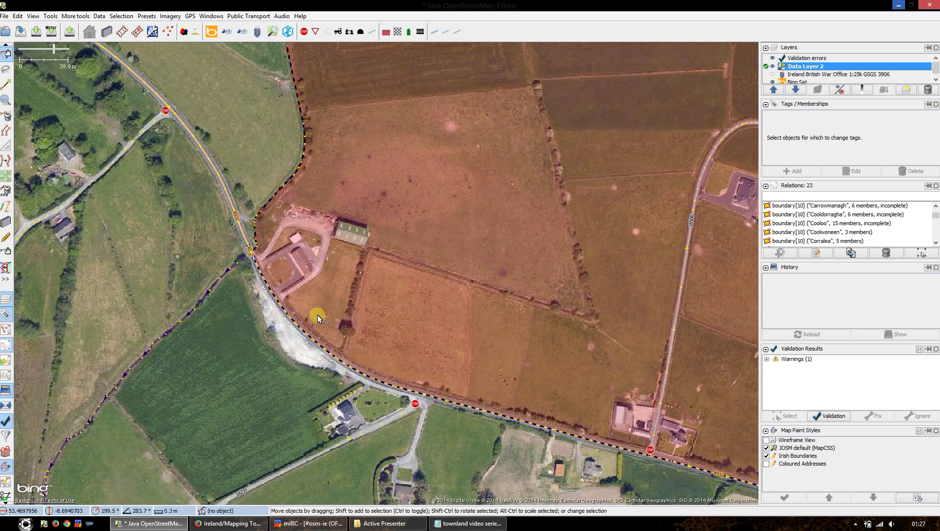
pyautogui.scroll(1, 302, 363)
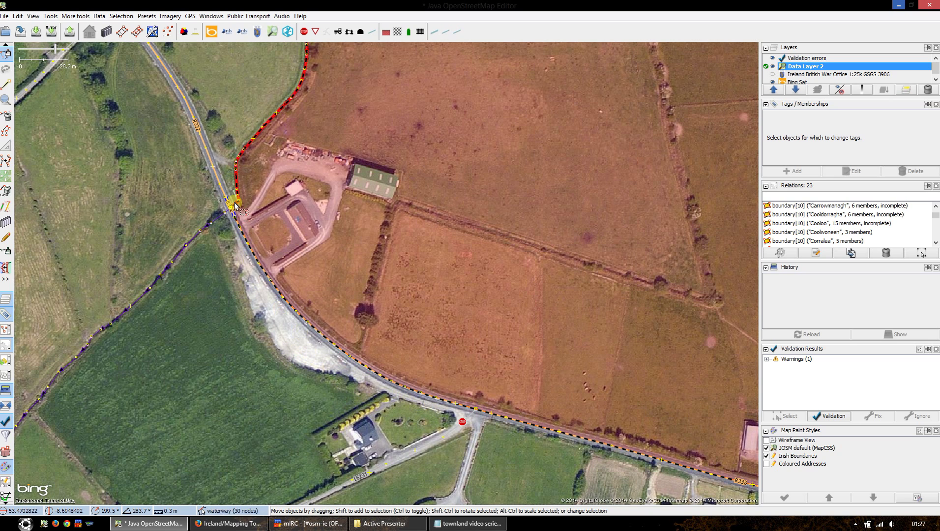
pyautogui.scroll(-2, 305, 352)
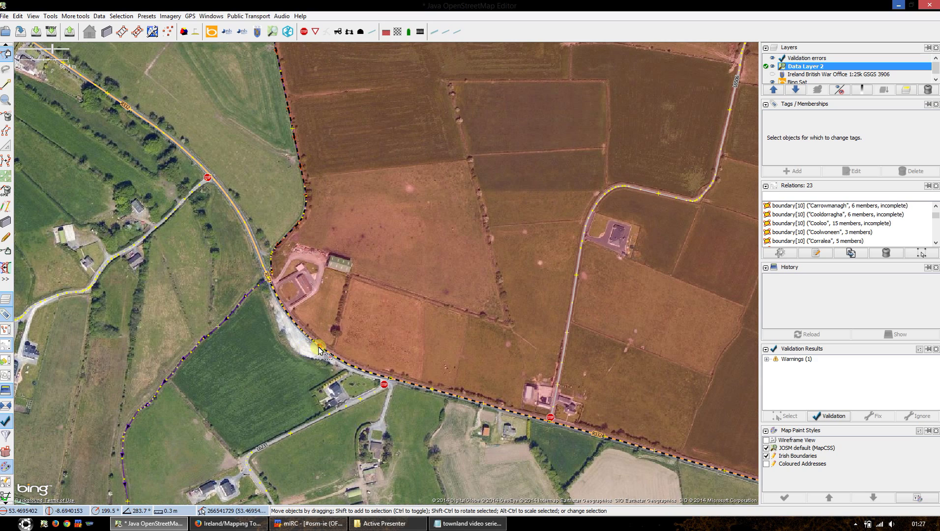
# Check the R332 way bordering Dangan Eighter against the old road line and stream junction on the GSGS 3906 map
pyautogui.click(320, 352)
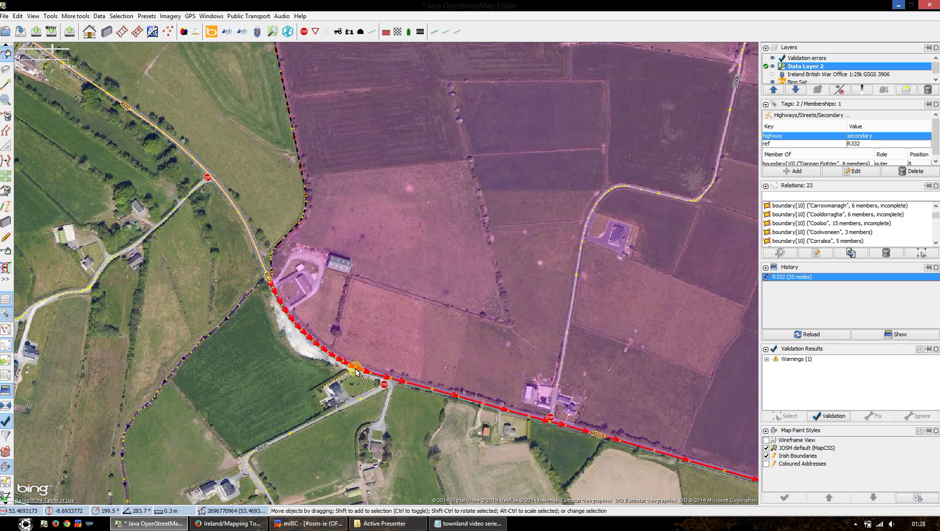
pyautogui.hotkey('alt', '2')
pyautogui.scroll(2, 329, 361)
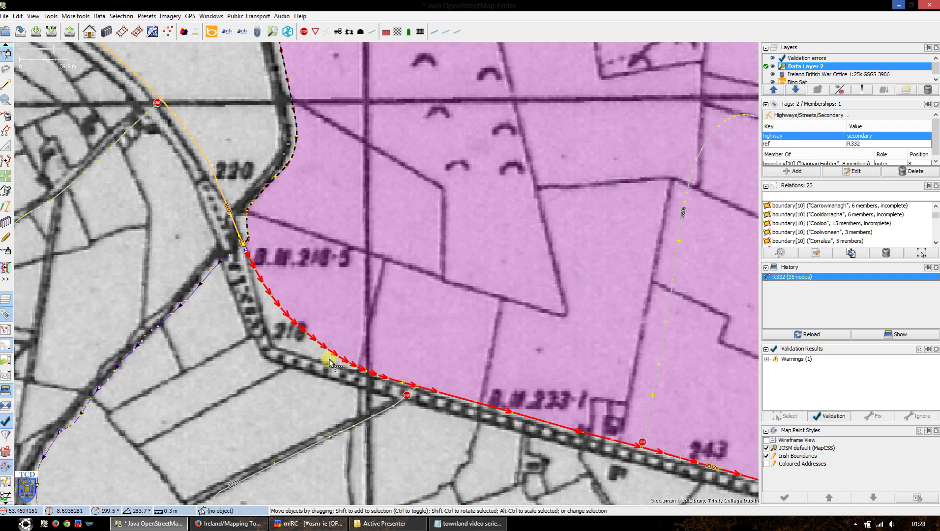
pyautogui.click(351, 343)
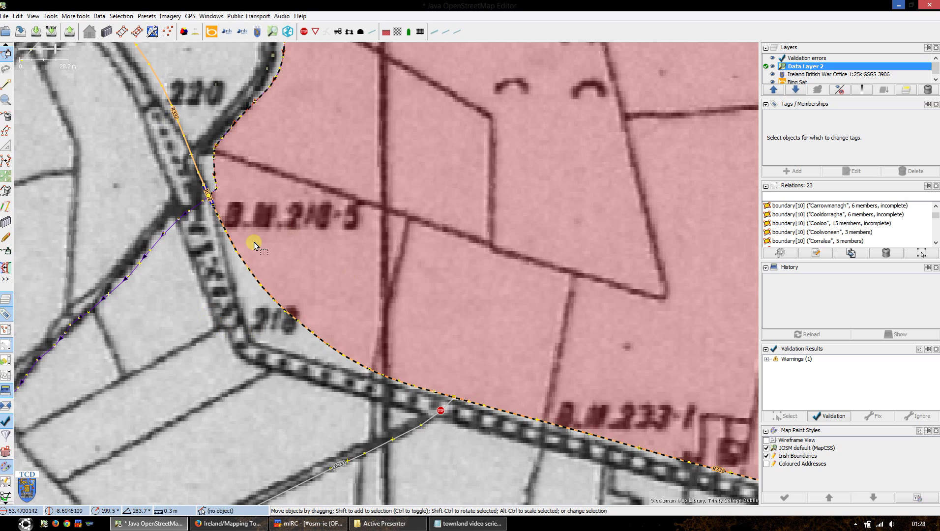
pyautogui.scroll(-1, 252, 244)
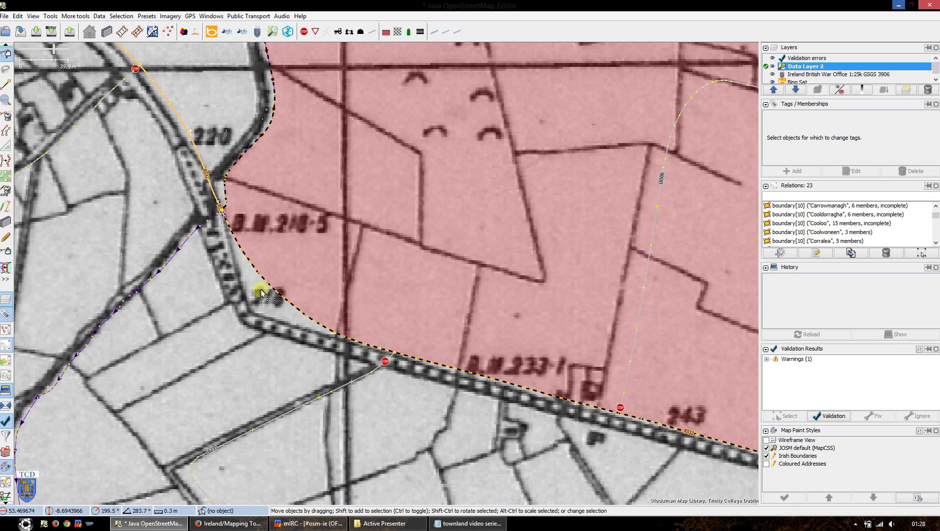
pyautogui.scroll(1, 261, 293)
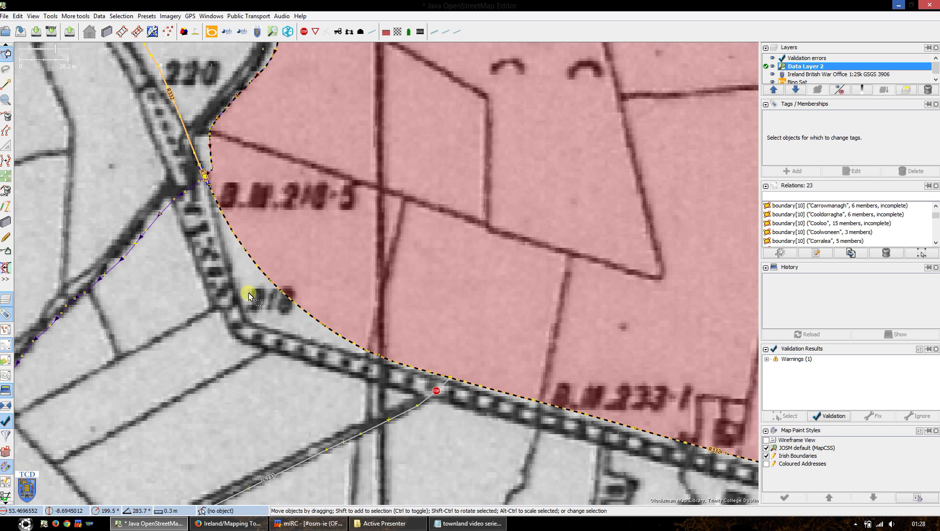
pyautogui.scroll(-2, 256, 315)
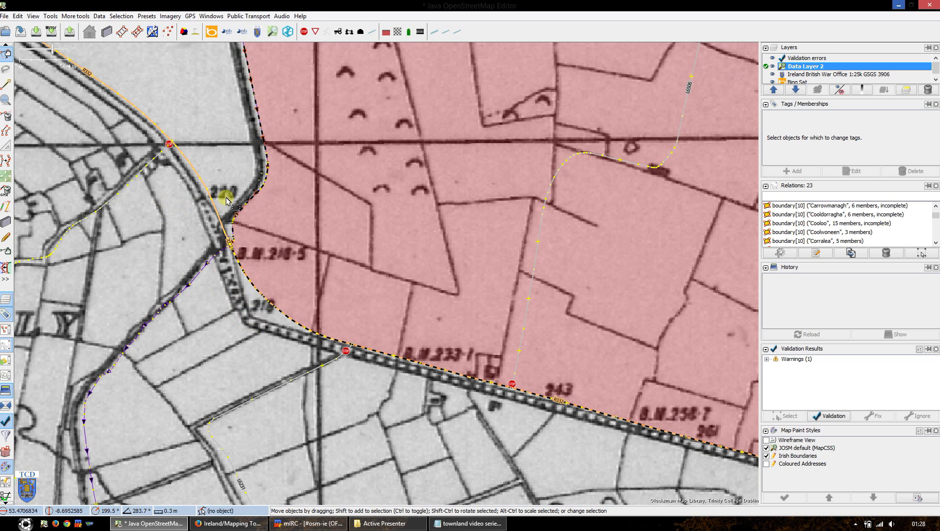
pyautogui.scroll(-2, 249, 152)
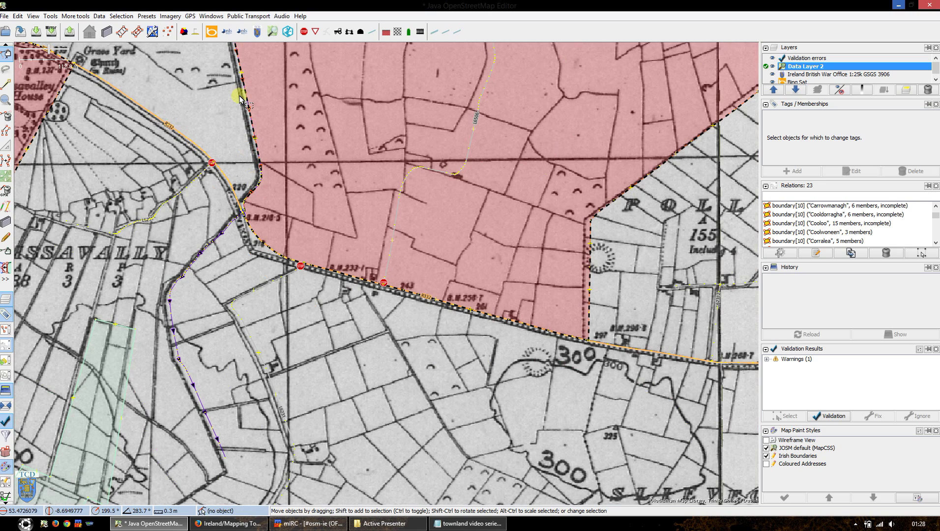
pyautogui.scroll(1, 236, 230)
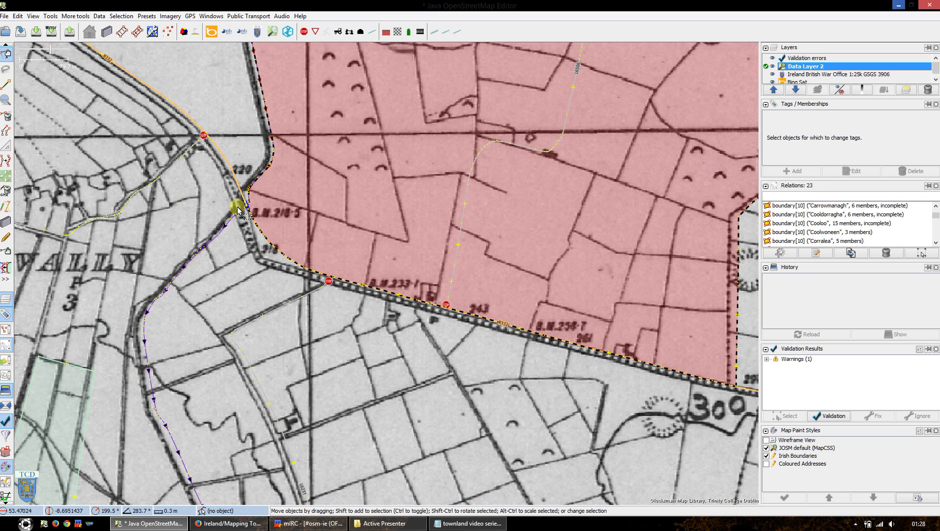
pyautogui.scroll(1, 251, 253)
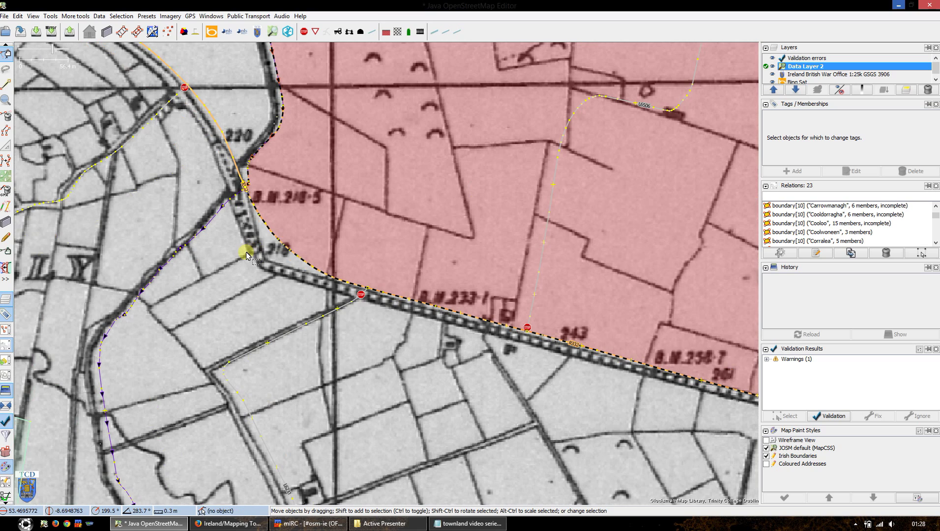
pyautogui.moveTo(311, 197); pyautogui.dragTo(291, 253)
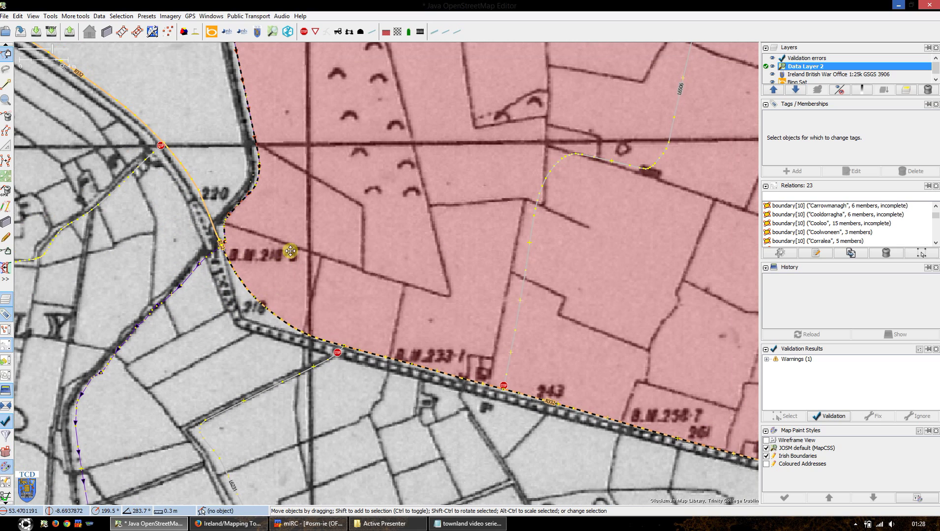
pyautogui.scroll(1, 239, 253)
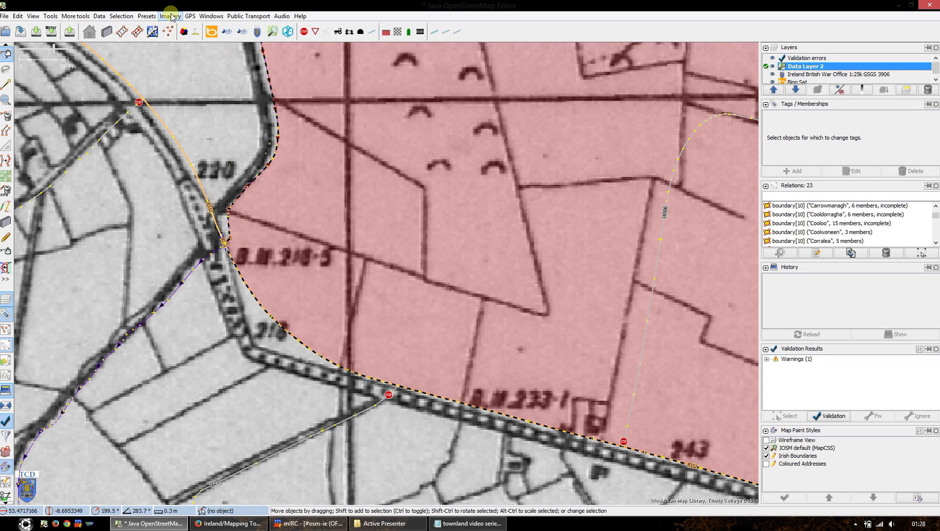
# Try shifting the Ireland British War Office 1:25k GSGS 3906 imagery to offset -0.19; 3.32 to match the R332 bend, then discard the adjustment
pyautogui.click(148, 16)
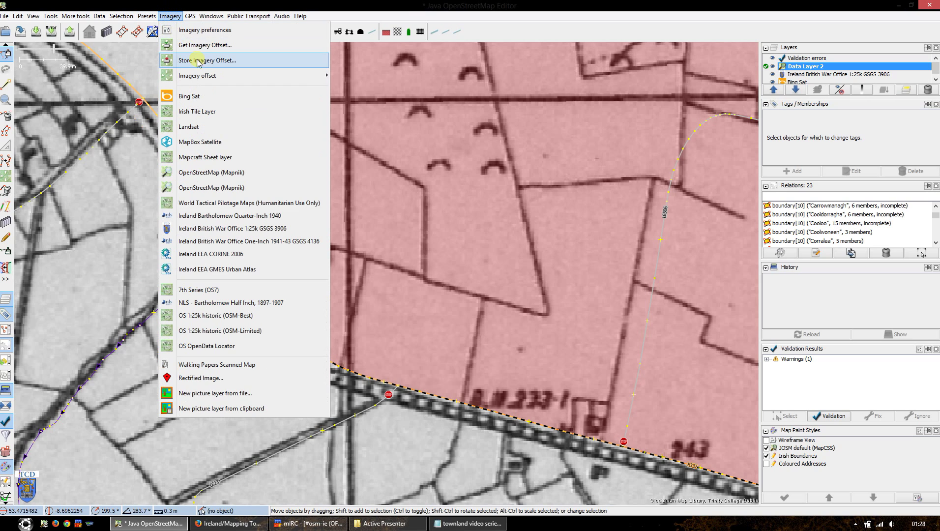
pyautogui.moveTo(211, 78)
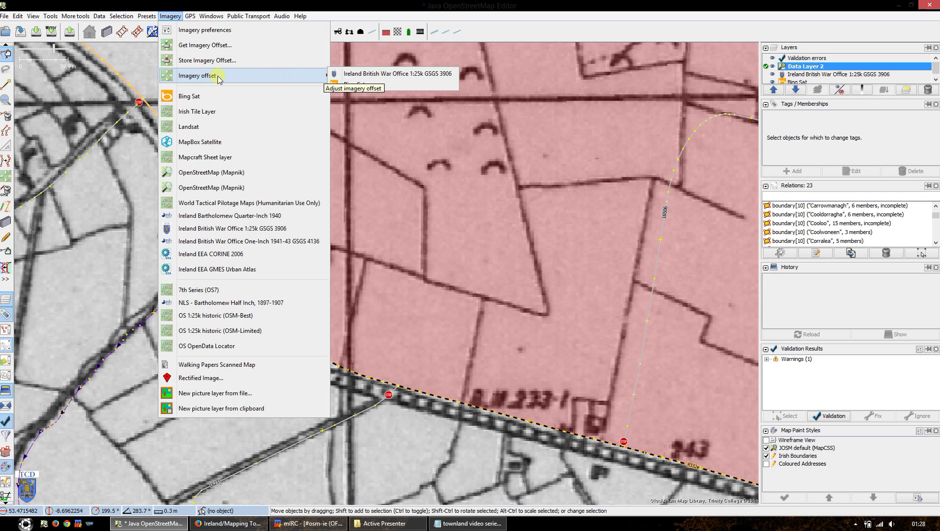
pyautogui.click(348, 74)
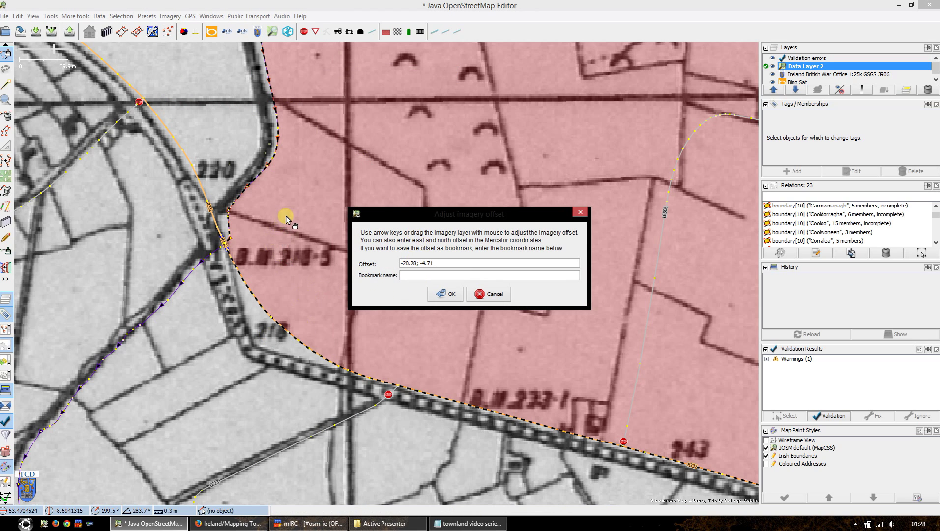
pyautogui.moveTo(288, 219); pyautogui.dragTo(301, 202)
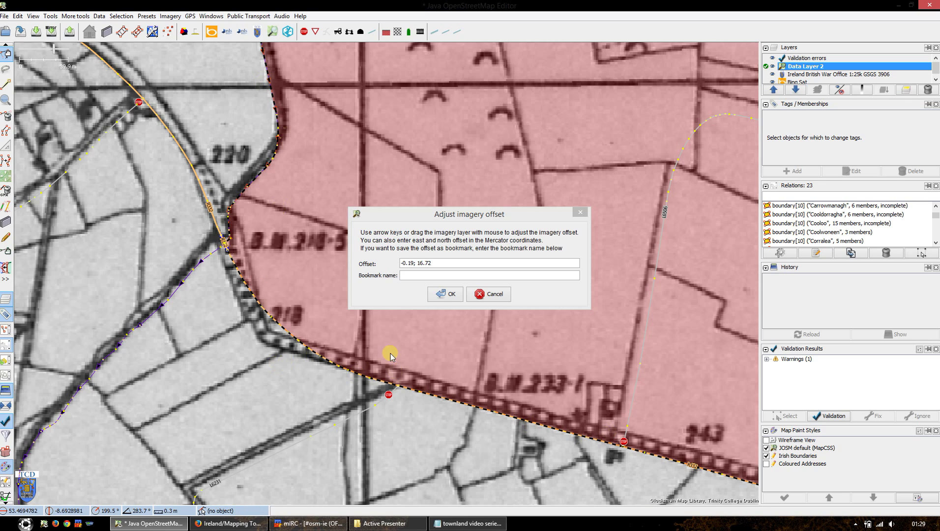
pyautogui.moveTo(306, 222)
pyautogui.mouseDown()
pyautogui.moveTo(301, 236)
pyautogui.moveTo(307, 229)
pyautogui.mouseUp()
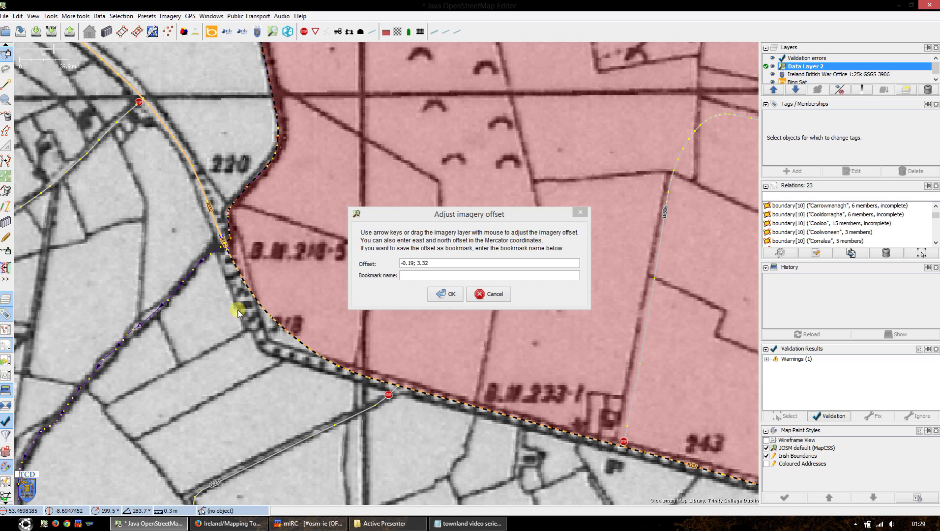
pyautogui.scroll(3, 238, 313)
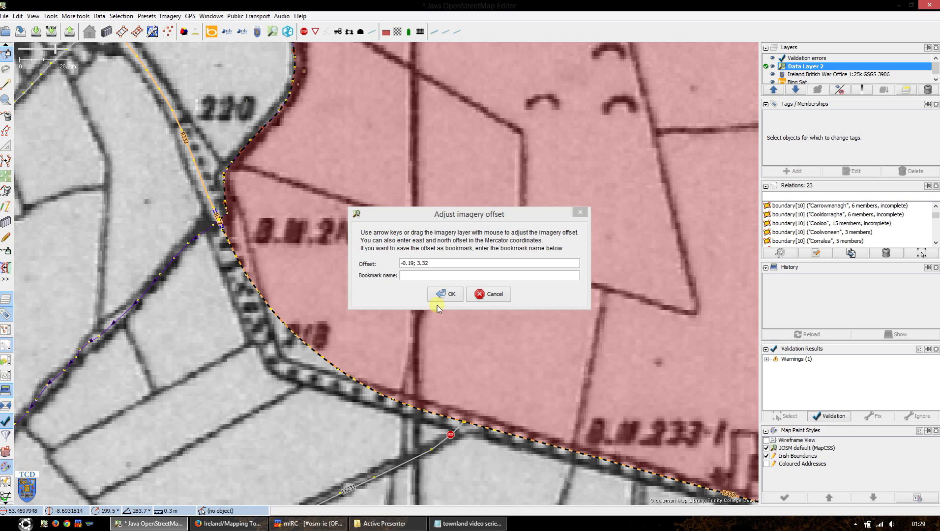
pyautogui.click(504, 294)
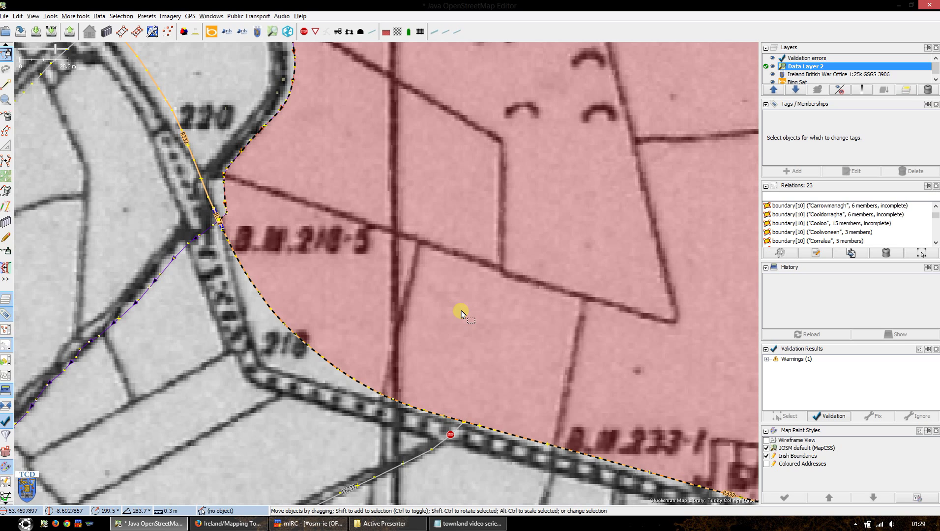
# On the Bing imagery, split the R332 way at the node just before the L6231 junction and select the curved section
pyautogui.hotkey('alt', '3')
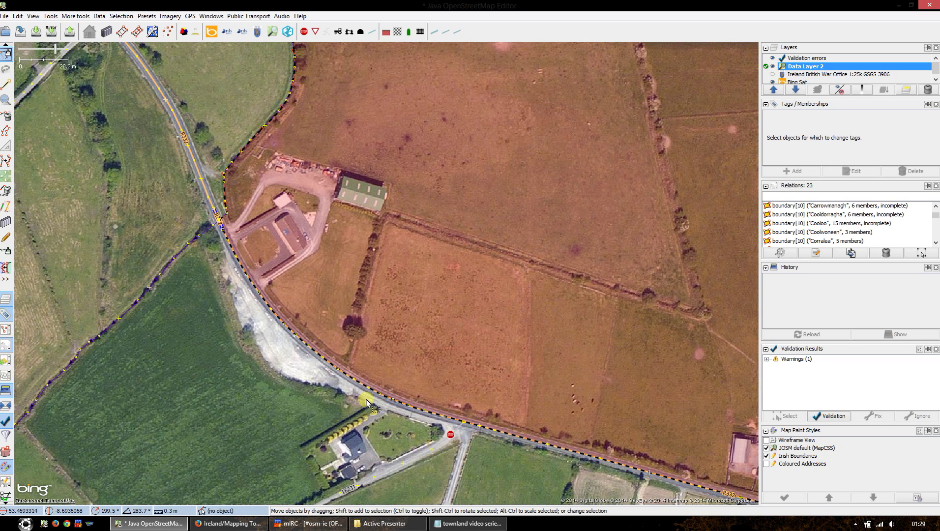
pyautogui.scroll(1, 361, 378)
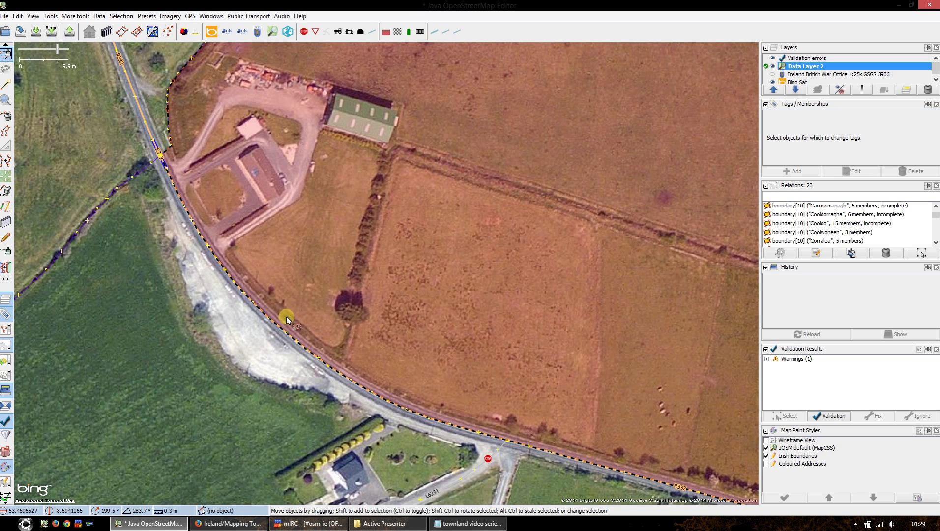
pyautogui.click(407, 411)
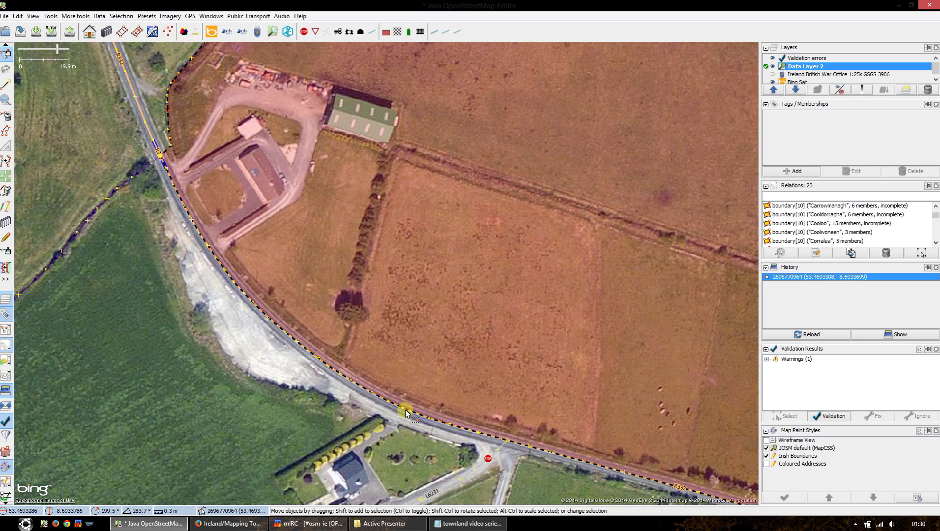
pyautogui.press('p')
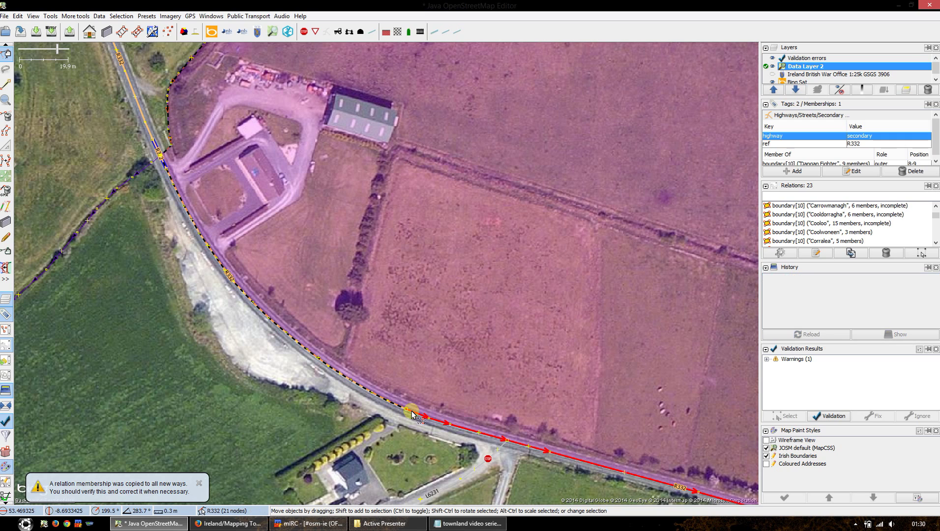
pyautogui.click(394, 411)
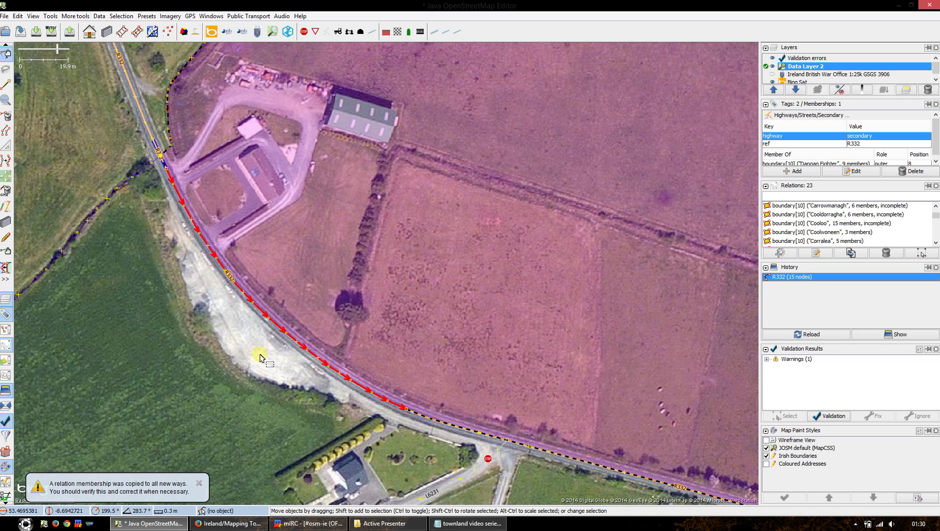
# Split the R332 way at the node at the bend's northern end, beside the house entrance, to isolate the curved section
pyautogui.click(209, 296)
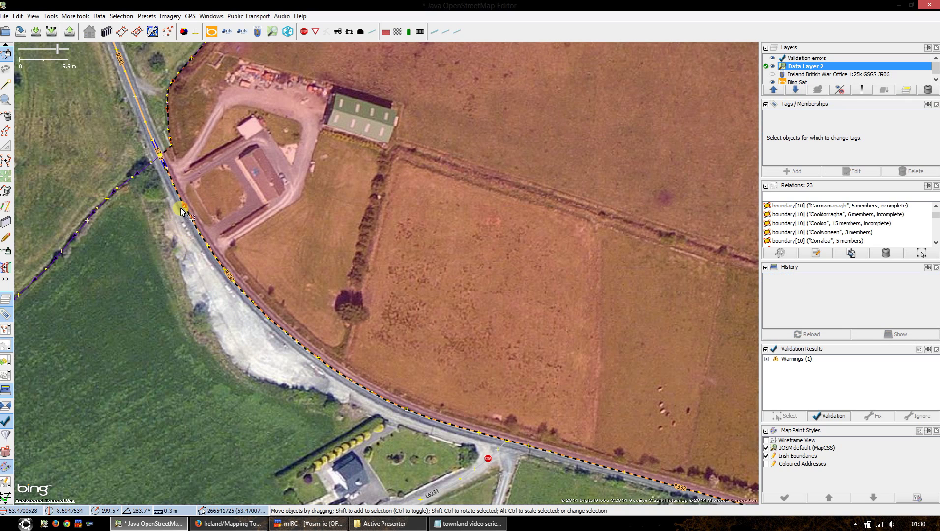
pyautogui.click(186, 209)
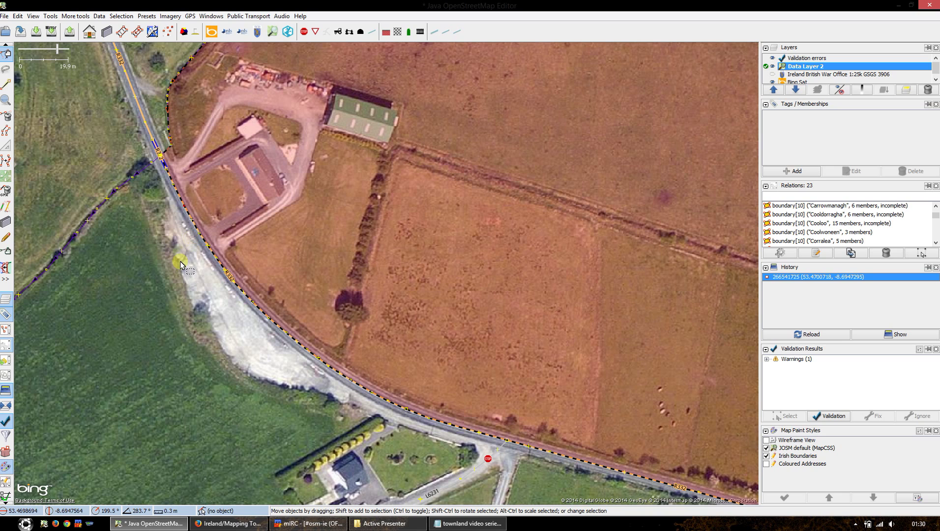
pyautogui.press('p')
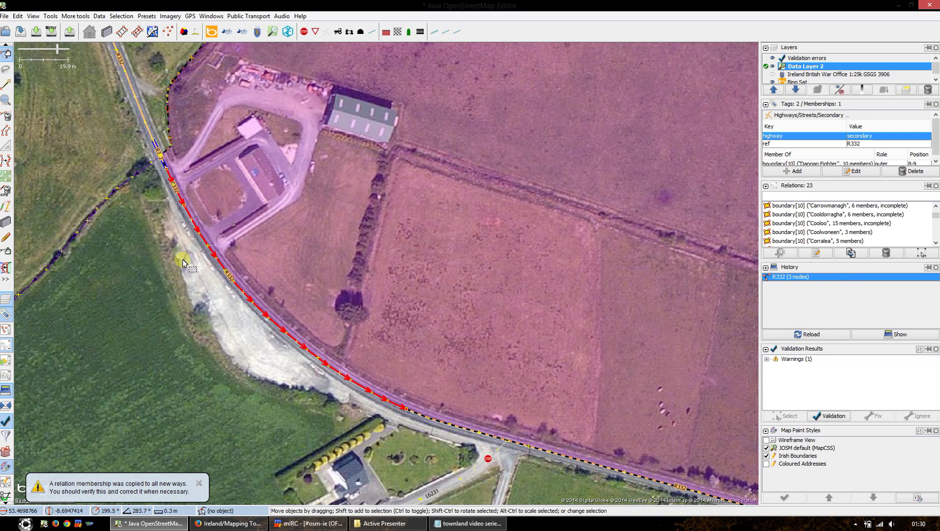
pyautogui.click(182, 256)
# Draw a new way along the old road's outer edge, joining the two split nodes at either end of the R332 bend
pyautogui.click(186, 209)
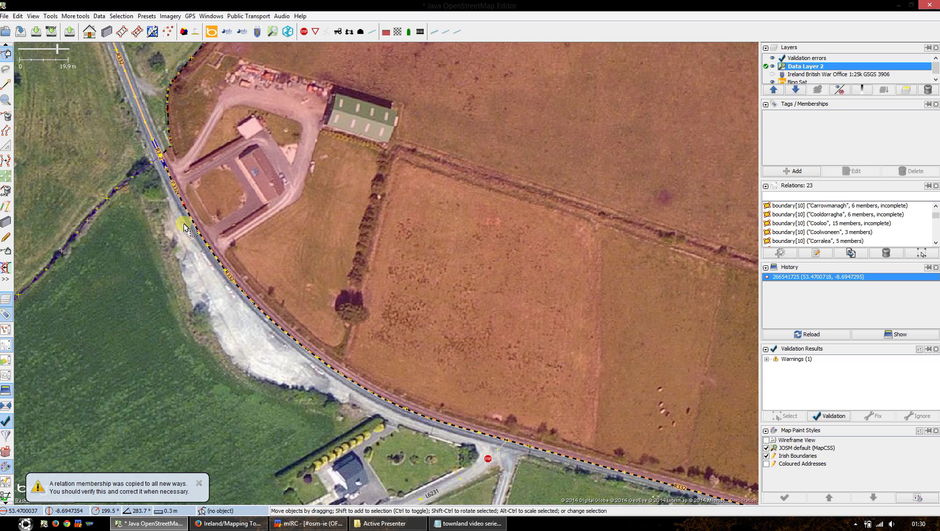
pyautogui.press('a')
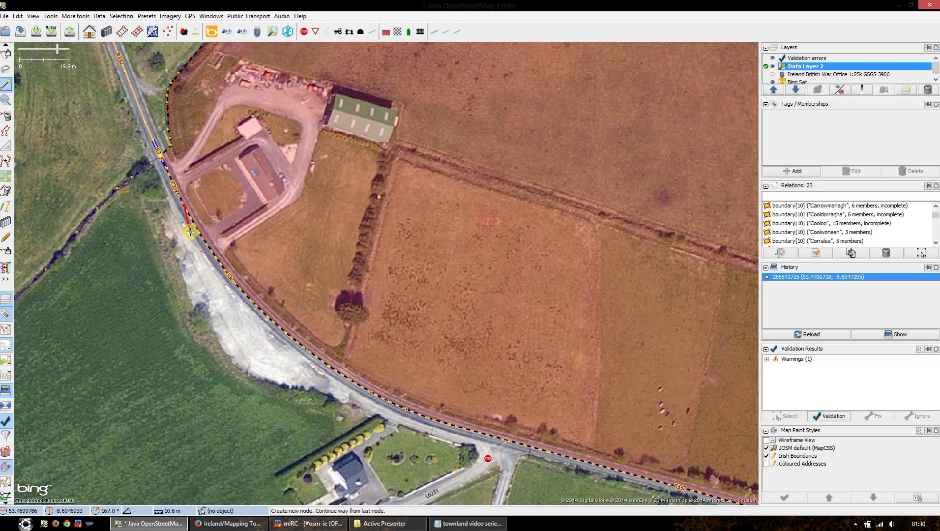
pyautogui.click(192, 239)
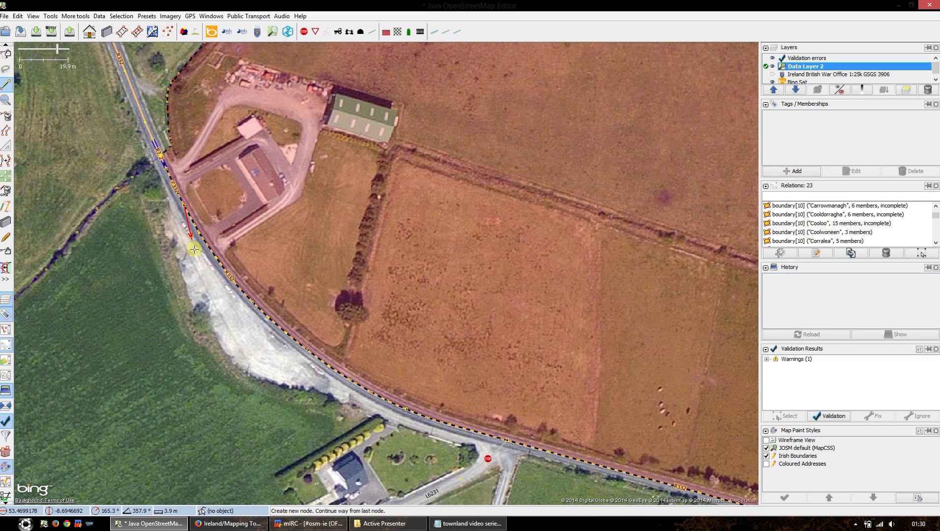
pyautogui.click(200, 265)
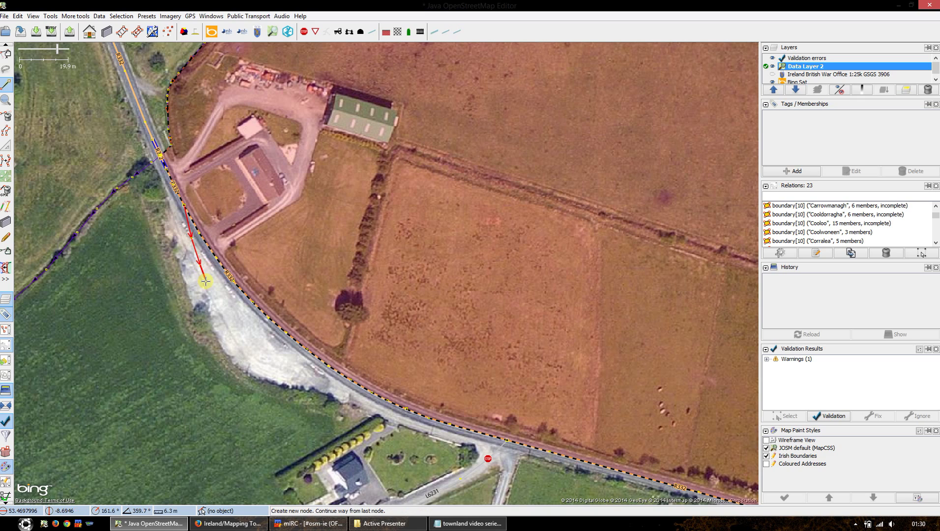
pyautogui.click(225, 333)
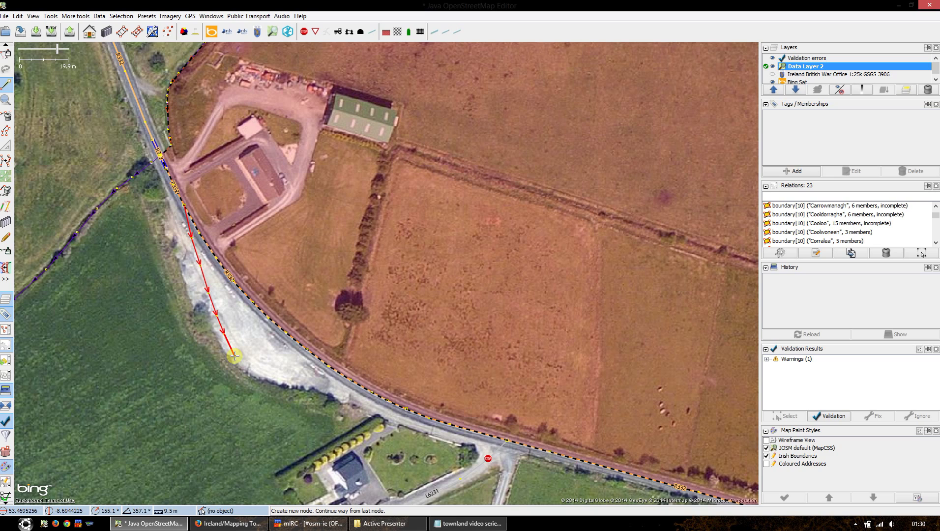
pyautogui.click(234, 355)
pyautogui.click(260, 372)
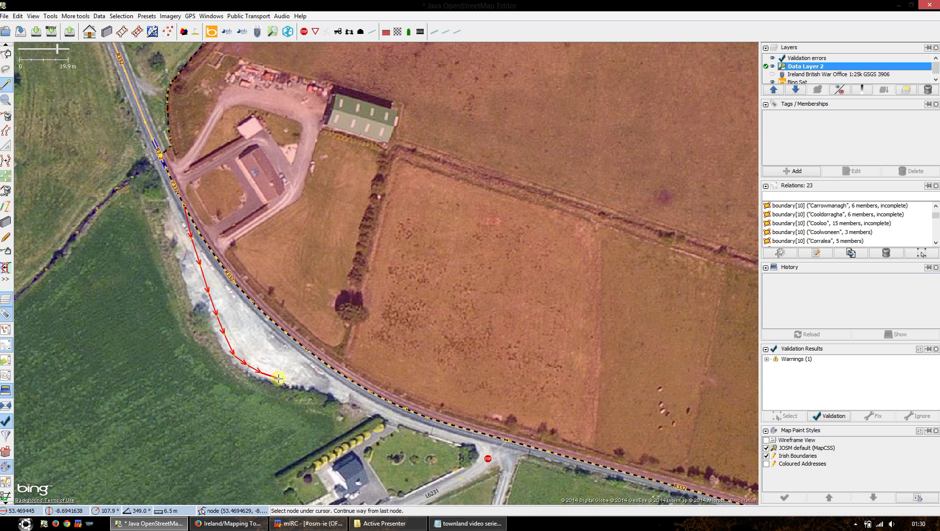
pyautogui.click(340, 394)
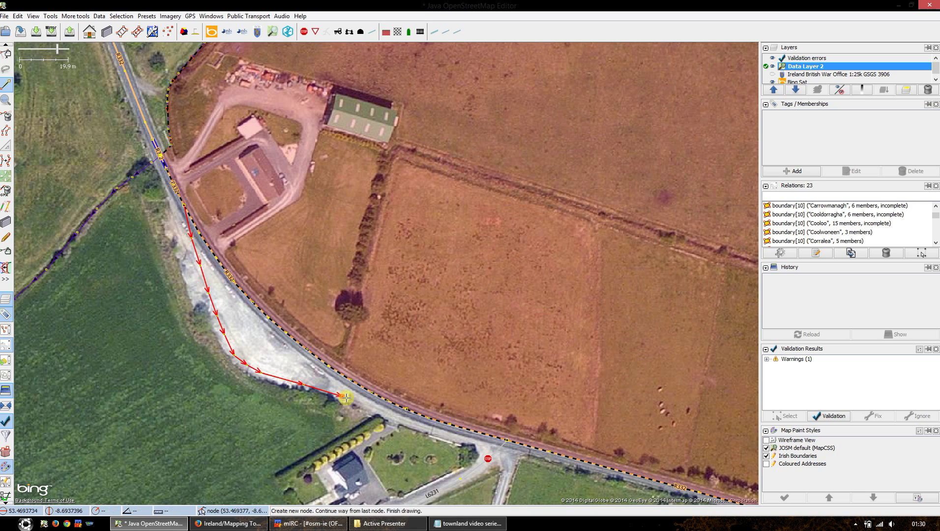
pyautogui.click(409, 414)
pyautogui.press('s')
pyautogui.click(359, 418)
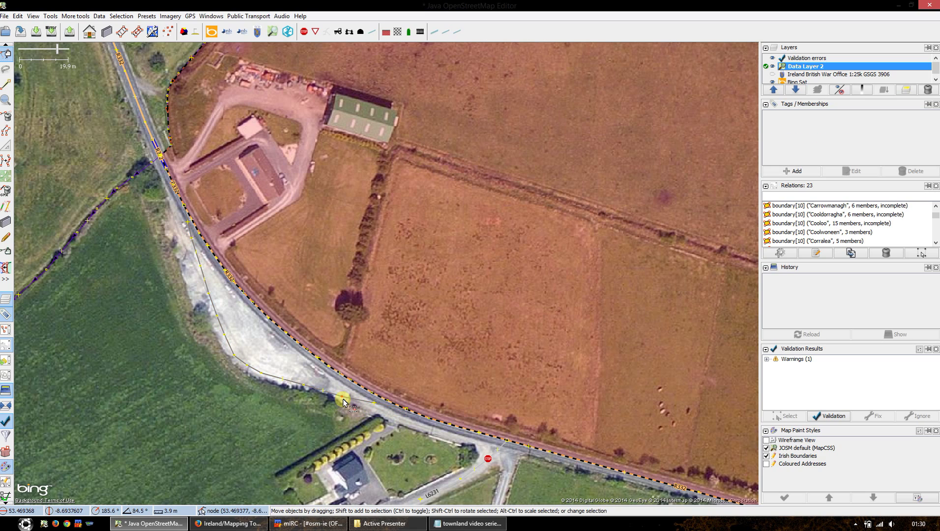
pyautogui.moveTo(342, 398); pyautogui.dragTo(342, 398)
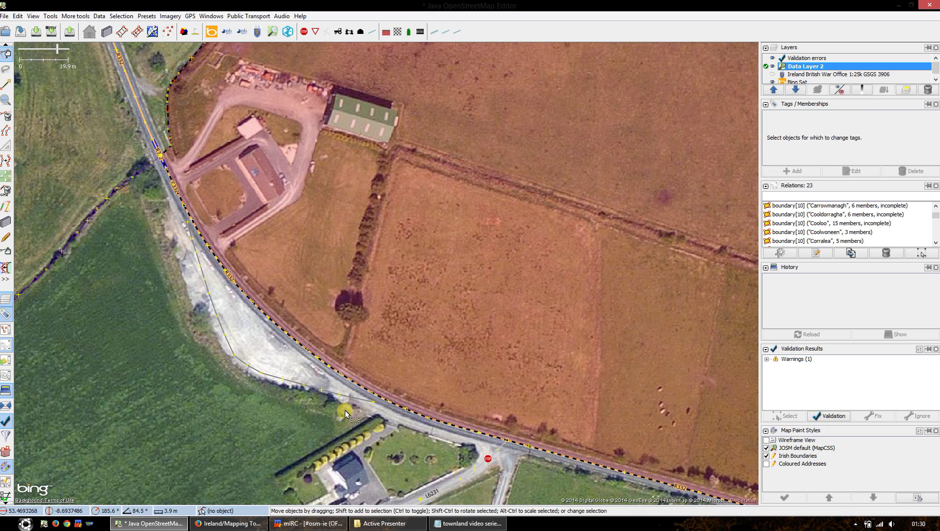
# Remove the curved R332 section between the split nodes from the members of the Dangan Eighter boundary relation
pyautogui.click(382, 401)
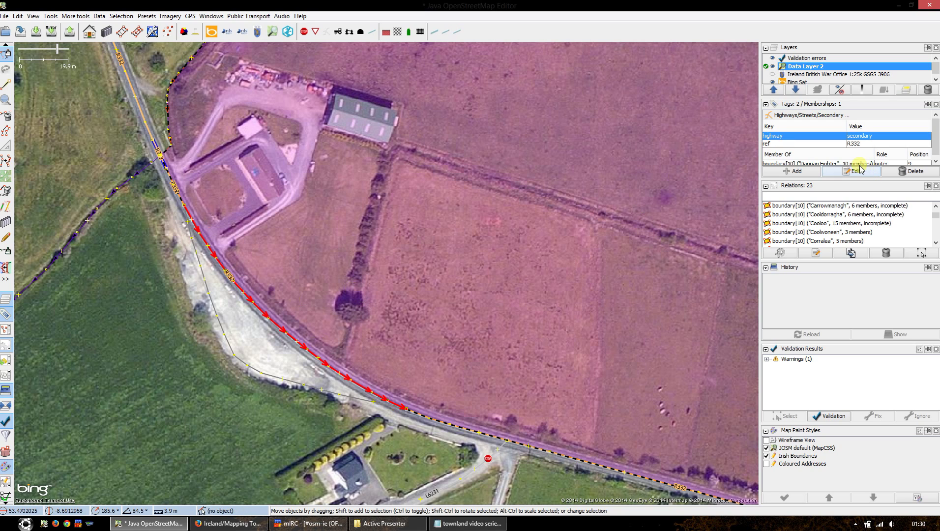
pyautogui.scroll(-1, 853, 146)
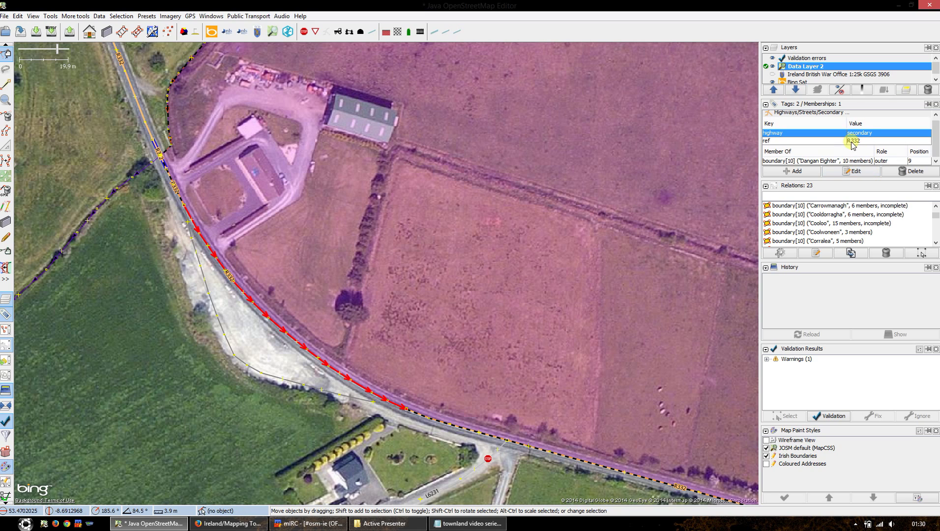
pyautogui.click(813, 162)
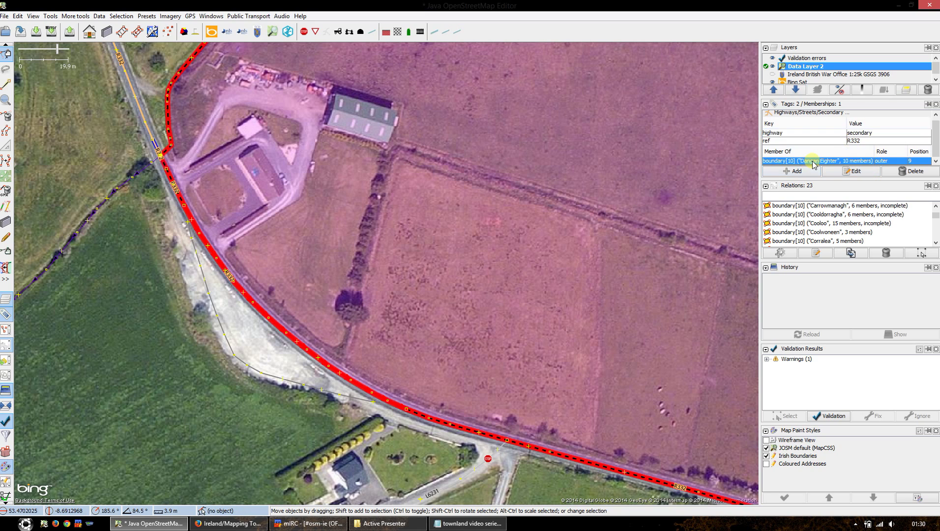
pyautogui.click(851, 172)
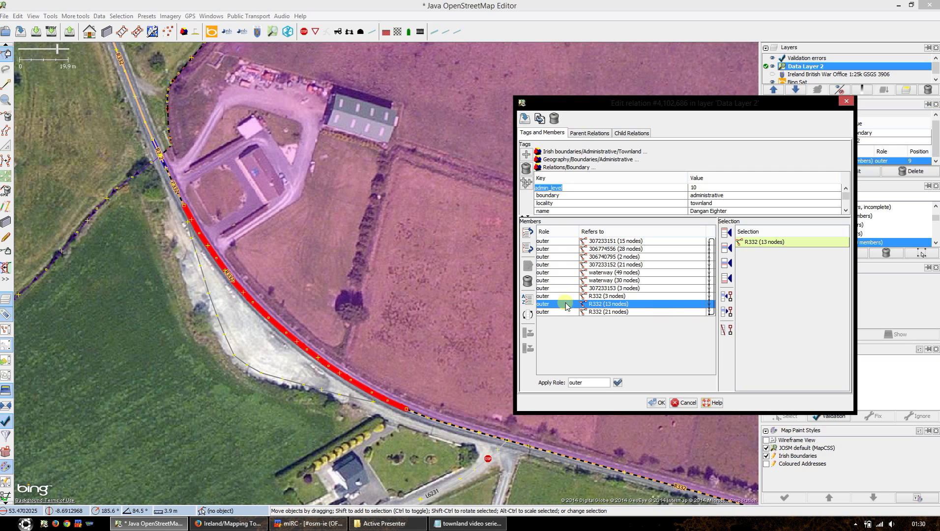
pyautogui.click(527, 281)
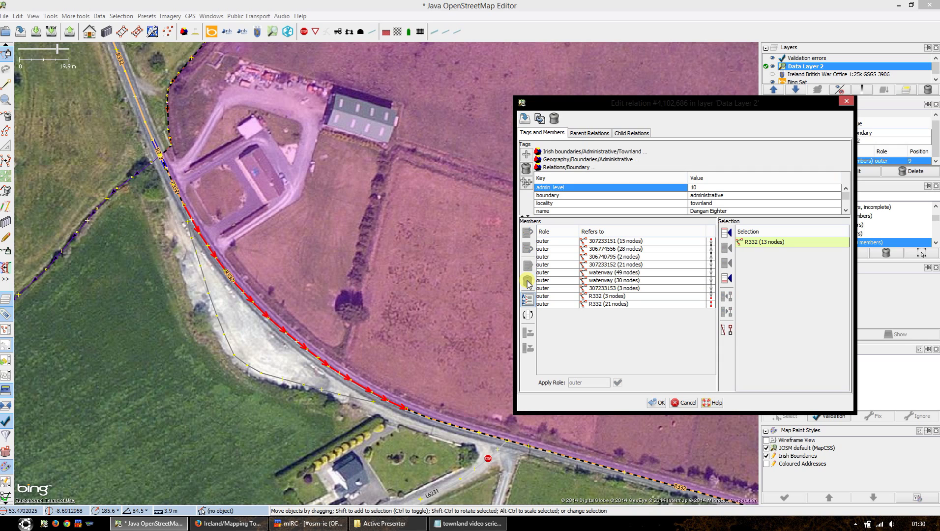
# Add the new old-road way to the Dangan Eighter relation after the short three-node R332 member, with role outer, and save the relation
pyautogui.click(330, 378)
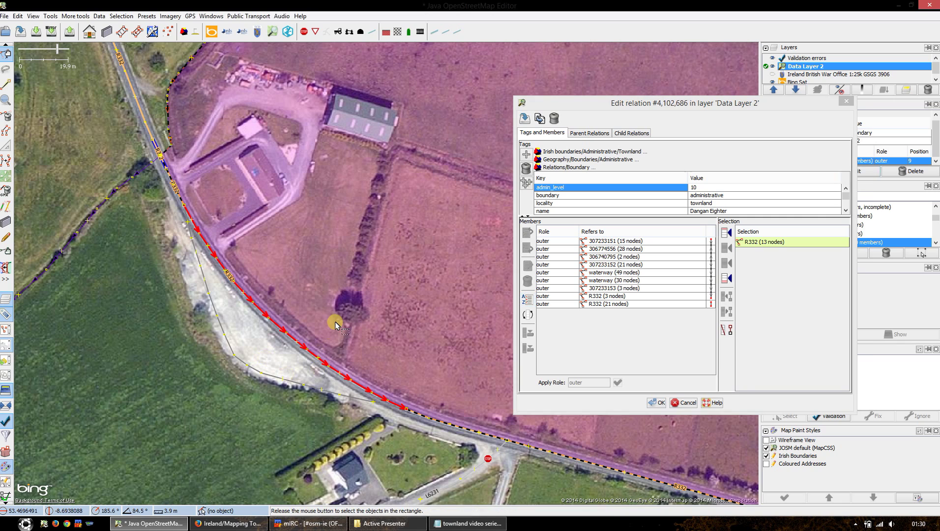
pyautogui.click(285, 381)
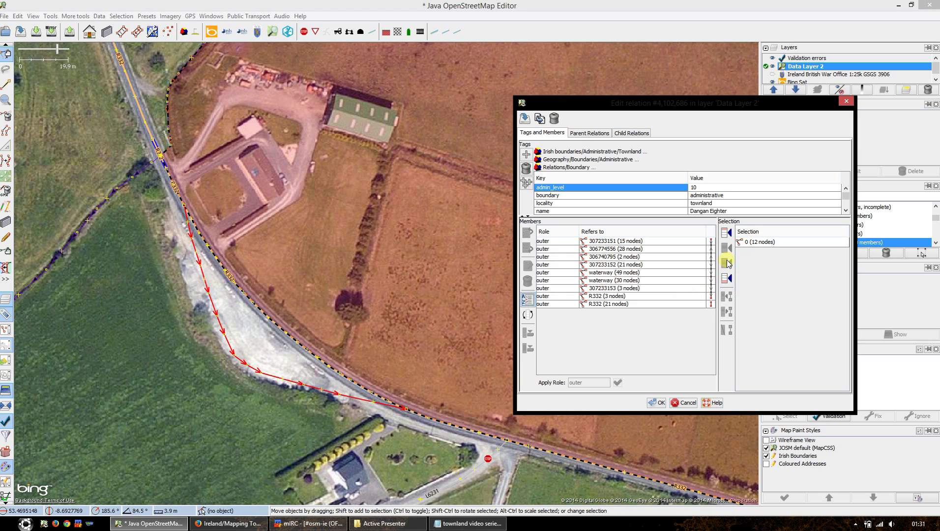
pyautogui.click(697, 296)
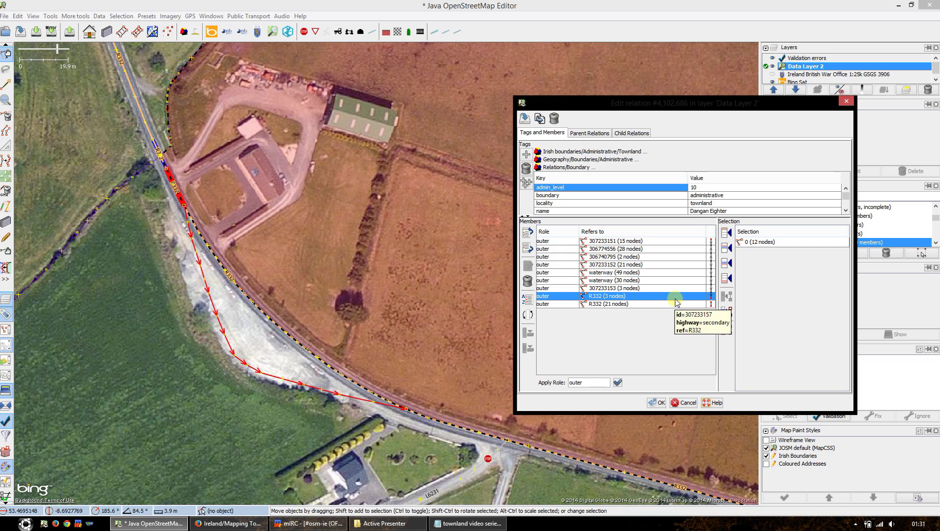
pyautogui.click(727, 278)
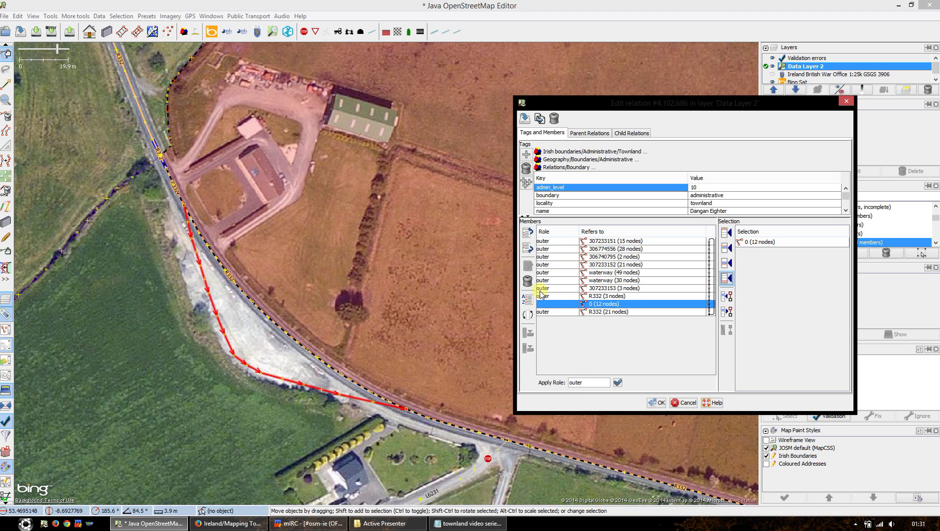
pyautogui.click(617, 382)
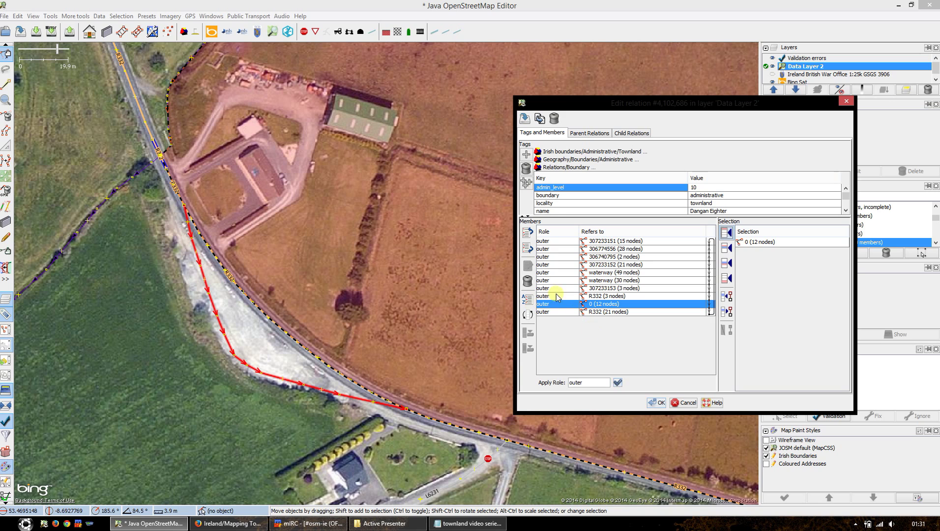
pyautogui.click(657, 403)
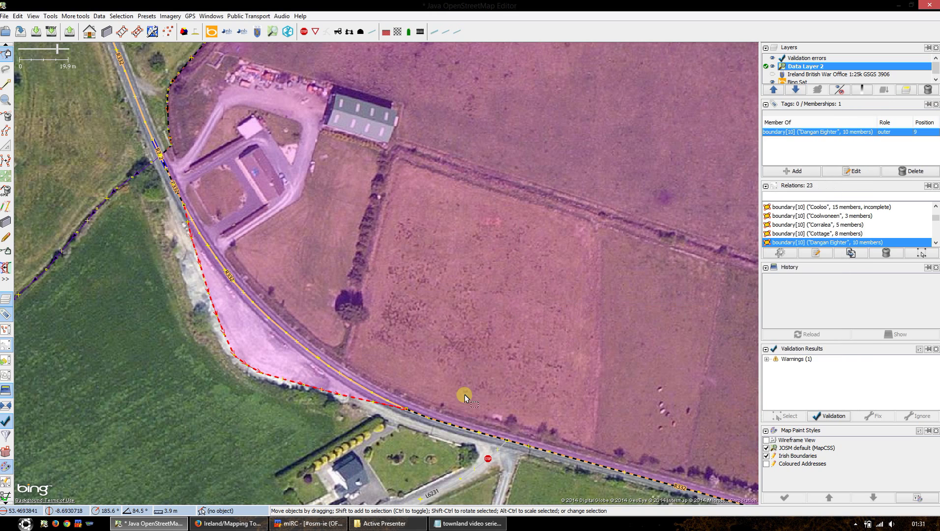
# Check the bypassed R332 bend and upload the changes with comment "adding townlands in Co. Galway - Dangan Eighter" and source Bing
pyautogui.click(382, 397)
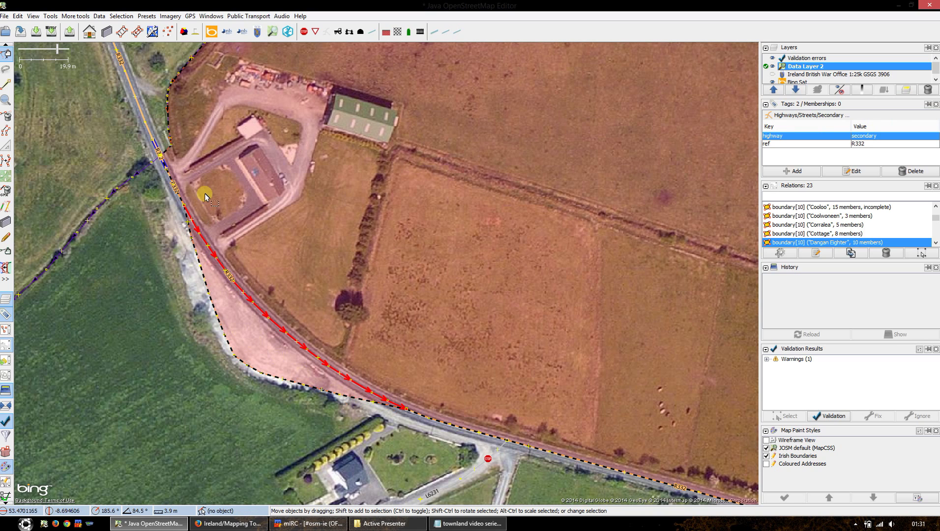
pyautogui.click(340, 291)
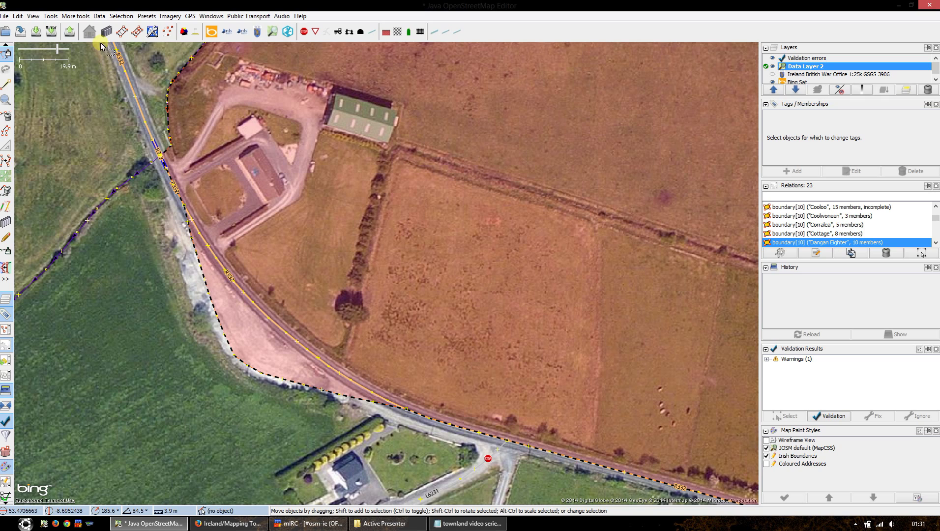
pyautogui.click(69, 32)
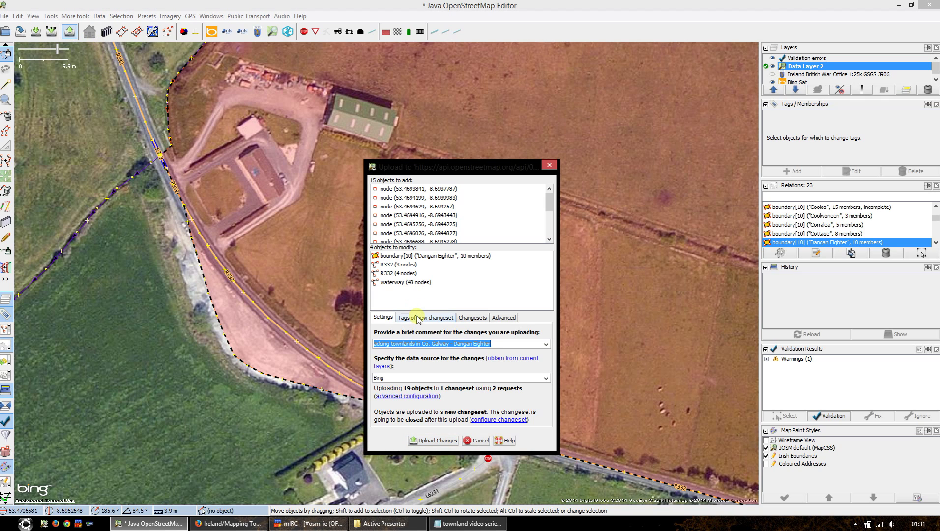
pyautogui.click(436, 440)
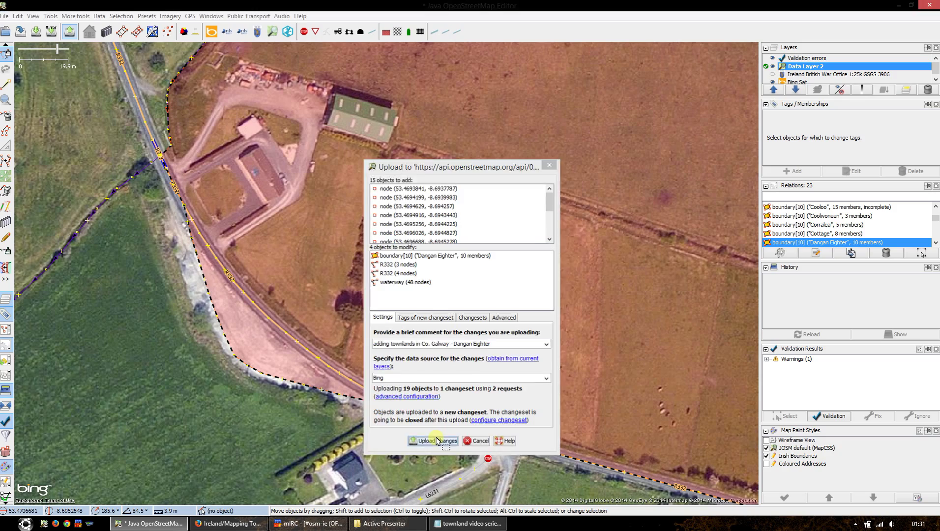
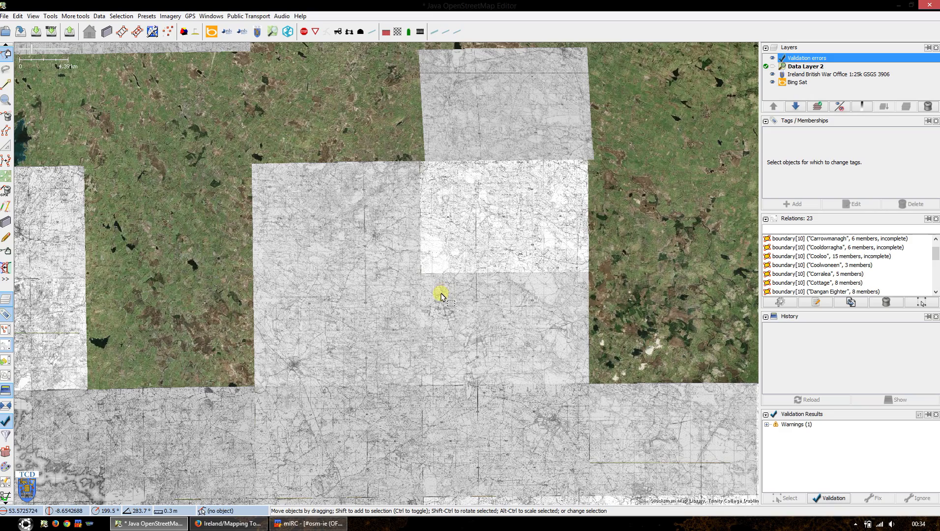
# Examine the seam between the grey and white GSGS 3906 map sheets near Gortaleam School, comparing how roads and boundaries line up across it
pyautogui.scroll(3, 417, 204)
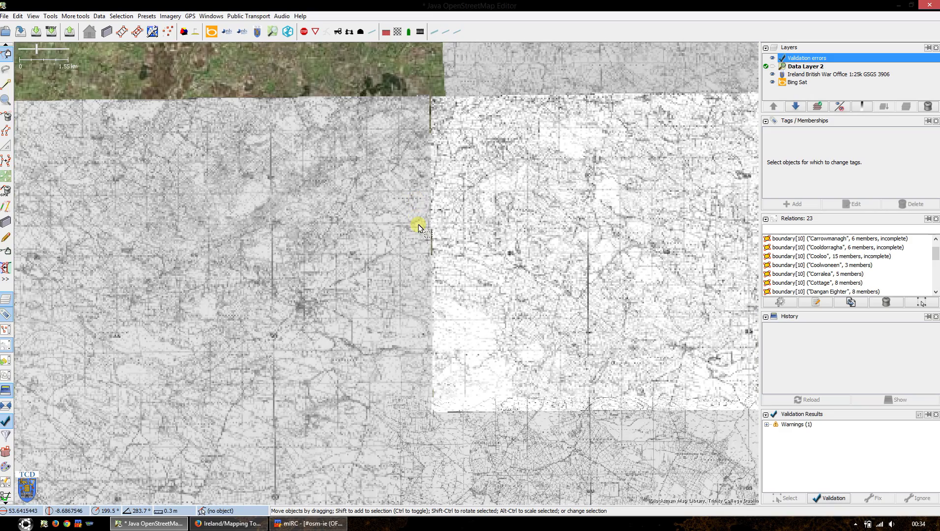
pyautogui.scroll(-3, 418, 227)
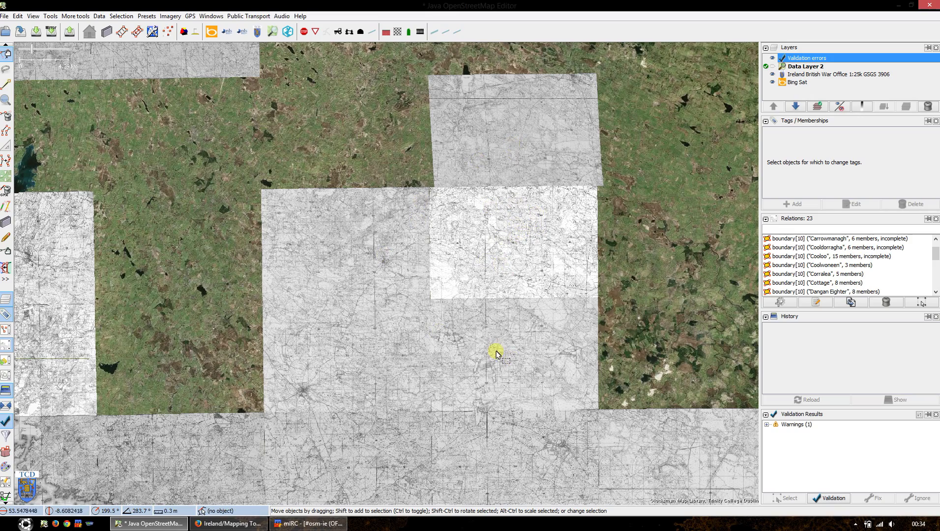
pyautogui.scroll(4, 415, 244)
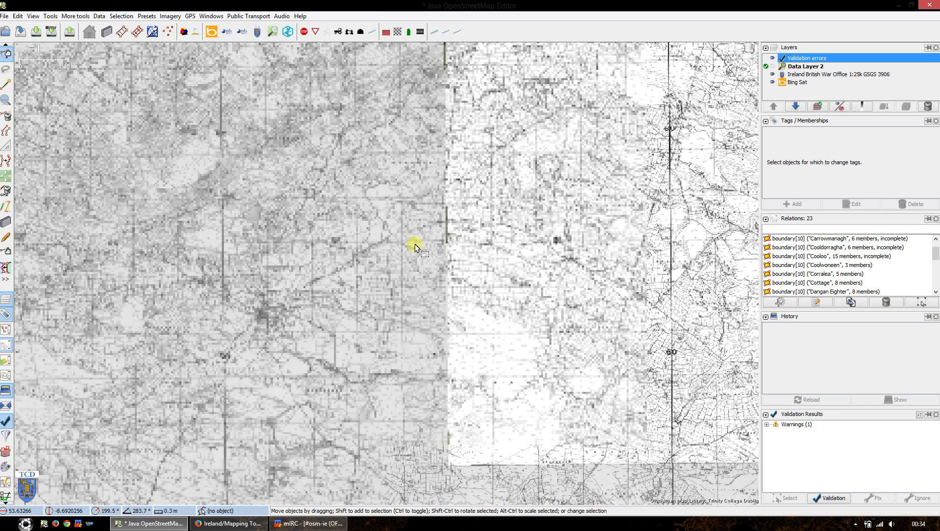
pyautogui.scroll(4, 433, 217)
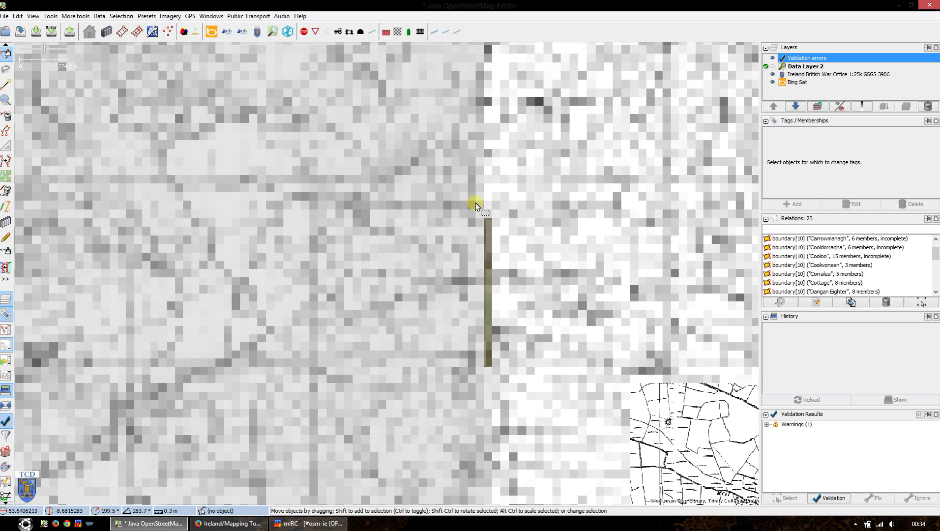
pyautogui.scroll(3, 477, 205)
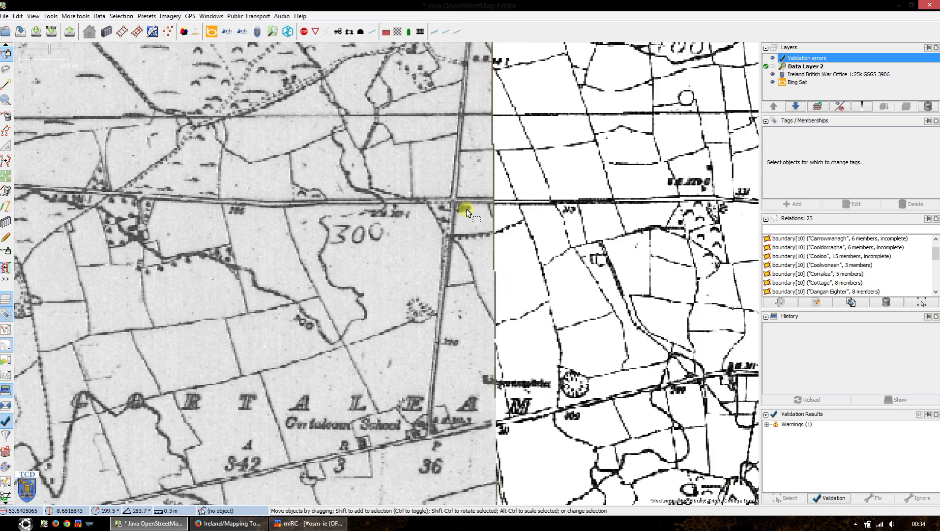
pyautogui.scroll(1, 467, 211)
pyautogui.moveTo(475, 298); pyautogui.dragTo(412, 109)
pyautogui.moveTo(434, 295); pyautogui.dragTo(364, 161)
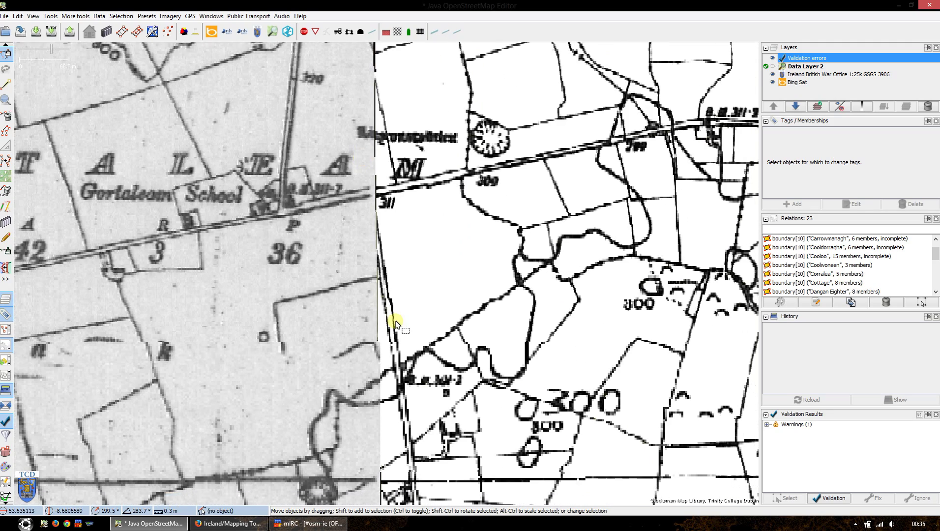
pyautogui.moveTo(396, 323); pyautogui.dragTo(374, 260)
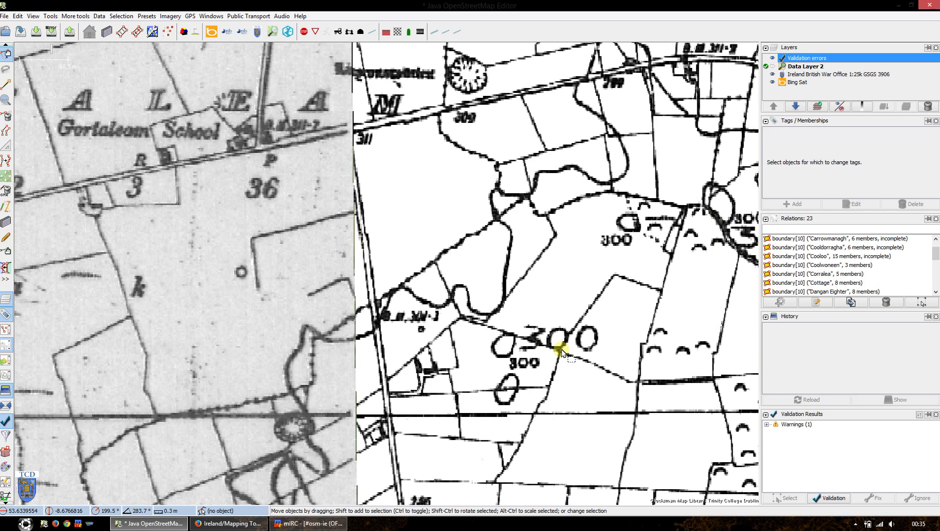
# Follow the seam between the grey and white GSGS 3906 sheets north and south of Gortaleam School, comparing roads and field boundaries across it
pyautogui.hotkey('ctrl', 'Up')
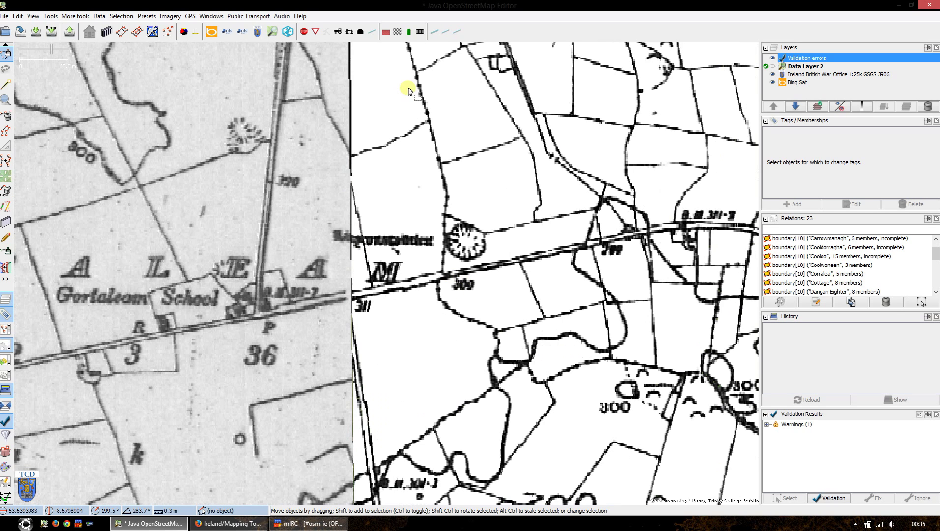
pyautogui.hotkey('ctrl', 'Up')
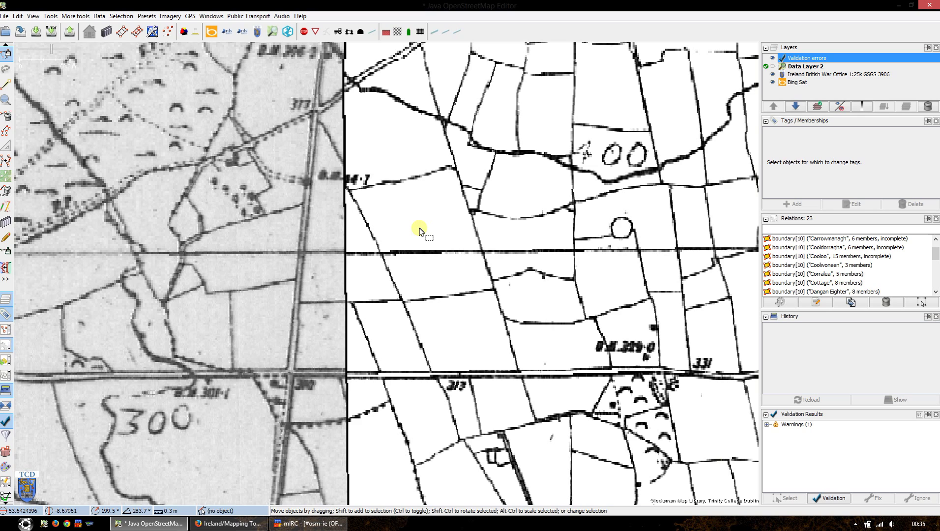
pyautogui.hotkey('ctrl', 'Down')
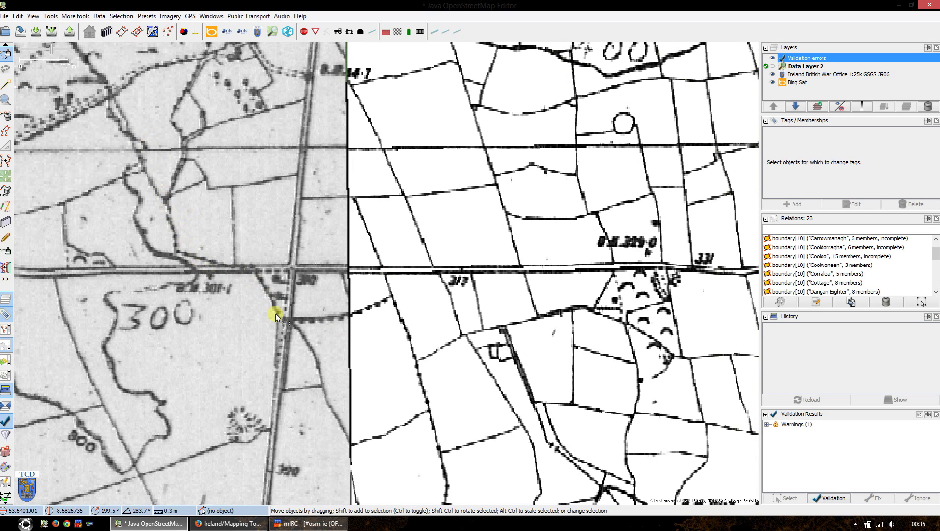
pyautogui.moveTo(399, 319); pyautogui.dragTo(365, 182)
pyautogui.moveTo(412, 353); pyautogui.dragTo(392, 192)
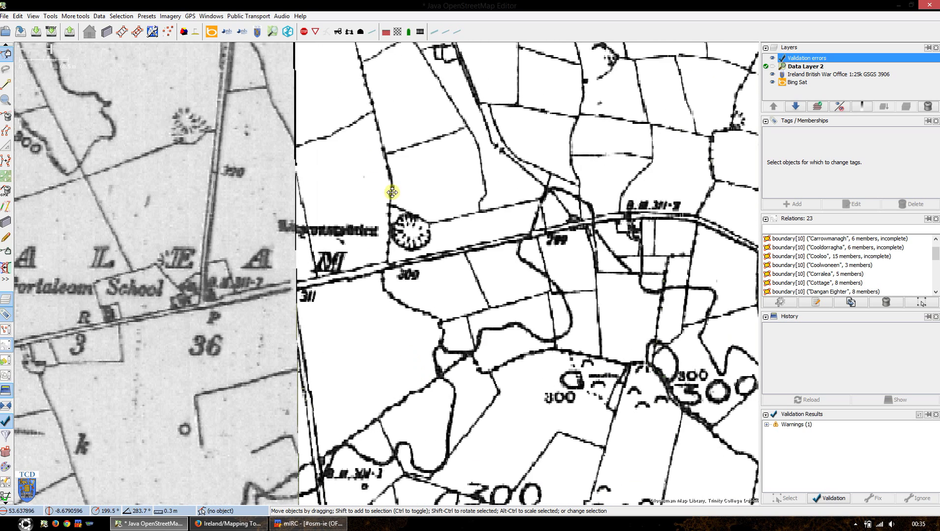
pyautogui.moveTo(503, 361); pyautogui.dragTo(487, 340)
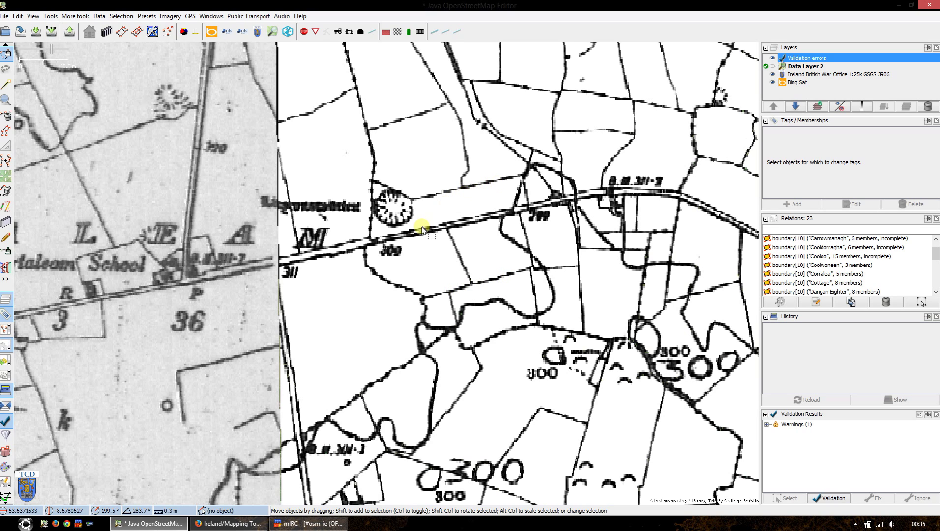
pyautogui.moveTo(295, 315); pyautogui.dragTo(363, 158)
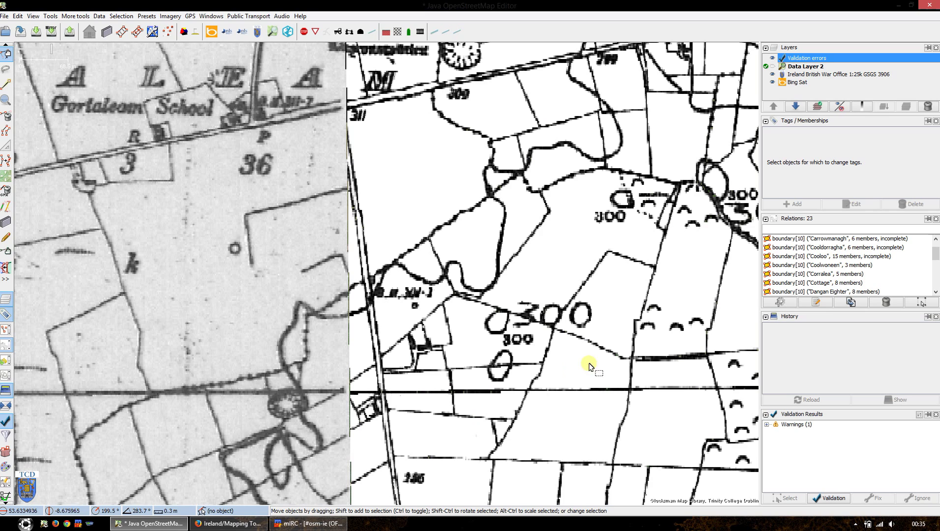
pyautogui.moveTo(604, 324); pyautogui.dragTo(477, 368)
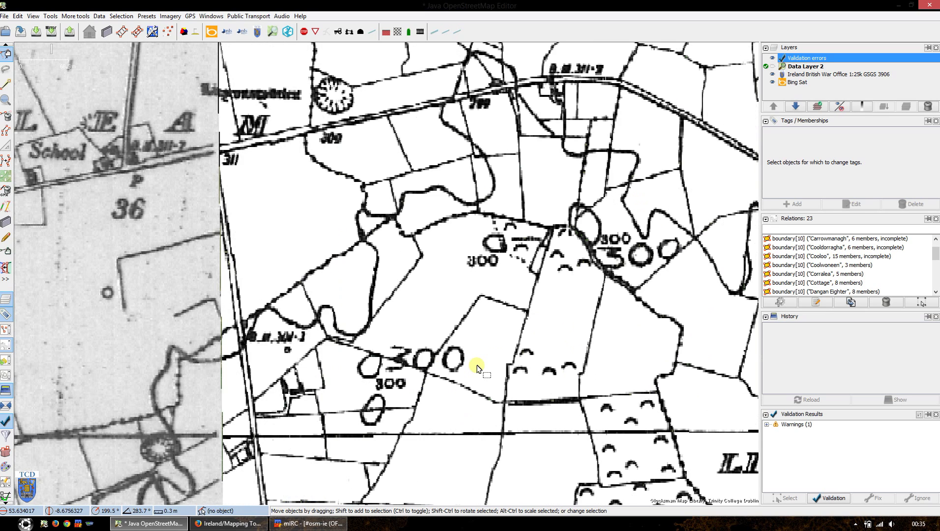
# Survey the white GSGS 3906 sheet eastward from the seam, past Lissyconor, to the area around Gortaganny and Boyounagh
pyautogui.scroll(-3, 477, 368)
pyautogui.moveTo(542, 320); pyautogui.dragTo(337, 344)
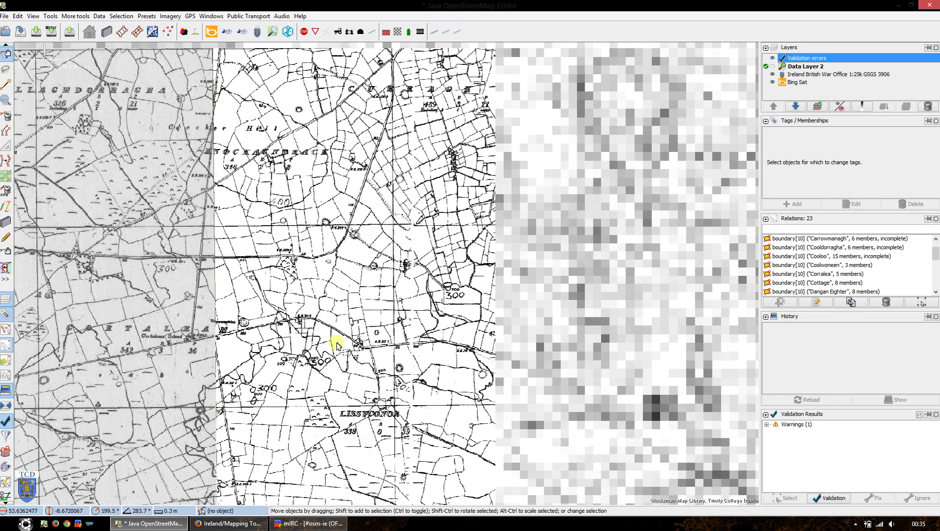
pyautogui.moveTo(436, 273); pyautogui.dragTo(359, 305)
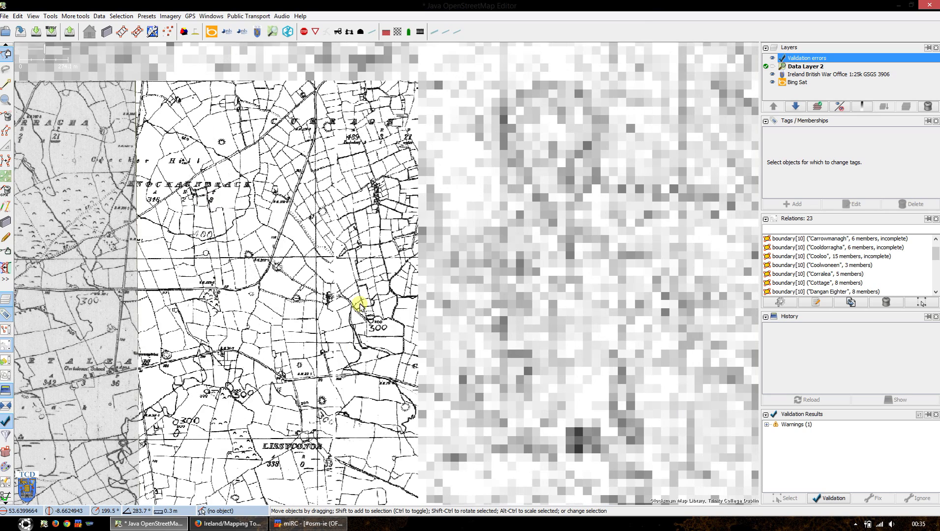
pyautogui.moveTo(473, 305); pyautogui.dragTo(367, 325)
pyautogui.moveTo(301, 467); pyautogui.dragTo(325, 329)
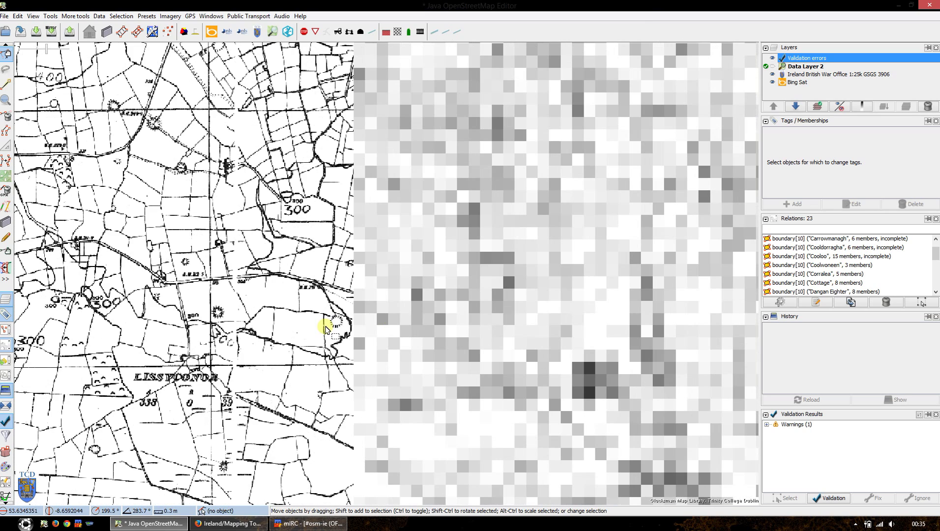
pyautogui.moveTo(598, 262); pyautogui.dragTo(467, 260)
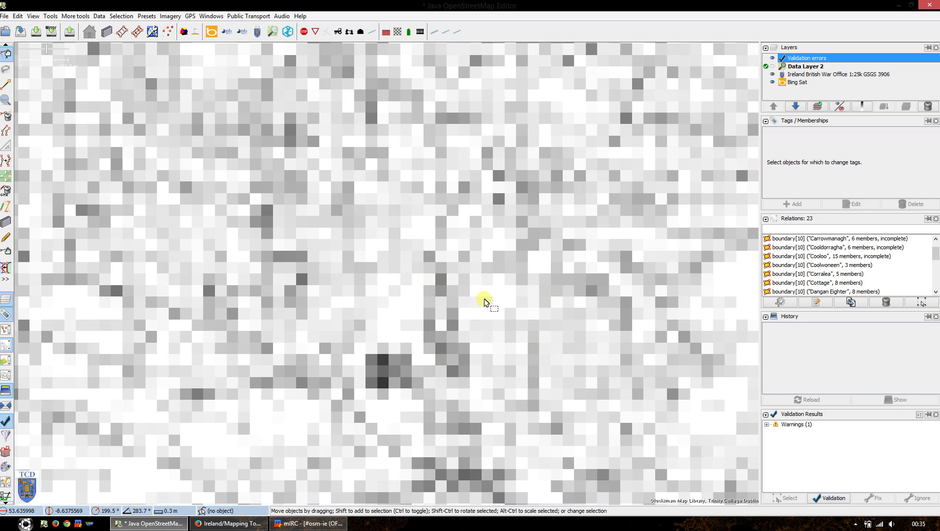
pyautogui.scroll(1, 427, 301)
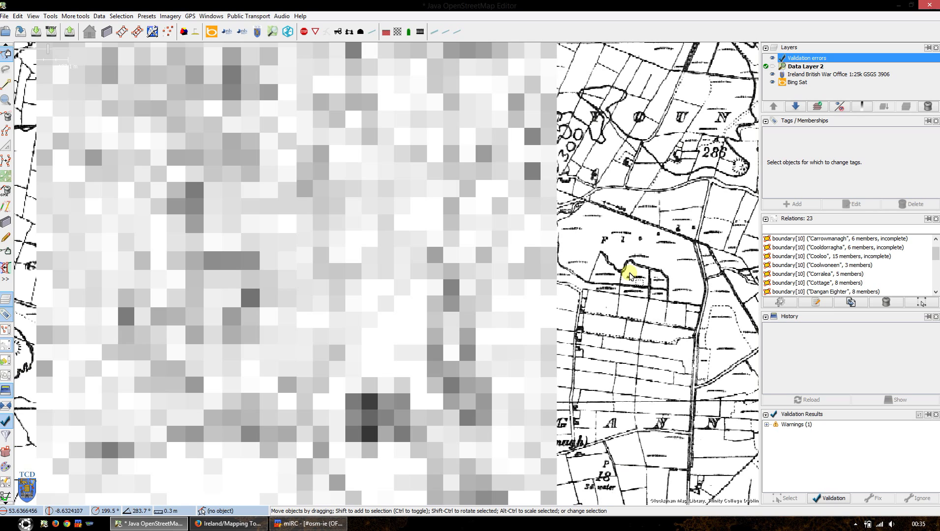
pyautogui.moveTo(630, 273); pyautogui.dragTo(597, 281)
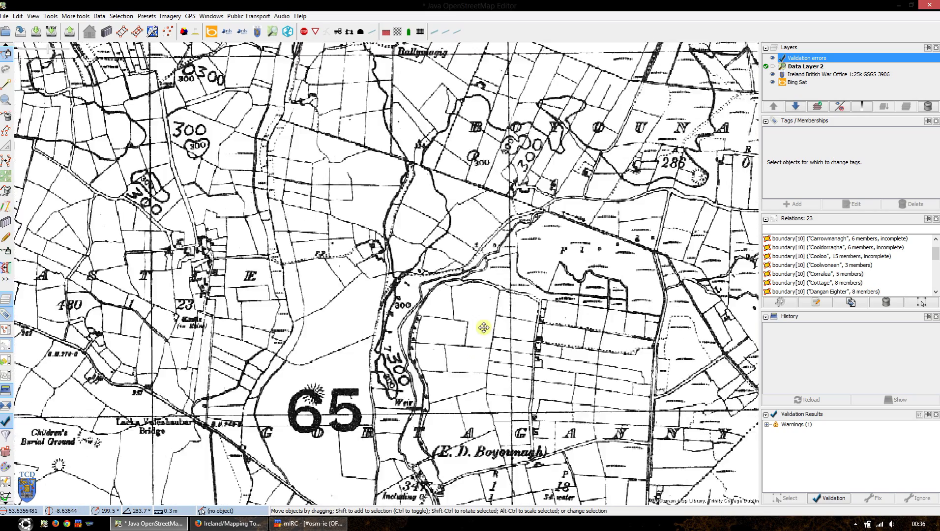
# Examine the townland names, area figures and boundary lines of Ballinphuill and Boyounagh Beg in E.D. Boyounagh
pyautogui.moveTo(507, 354); pyautogui.dragTo(580, 480)
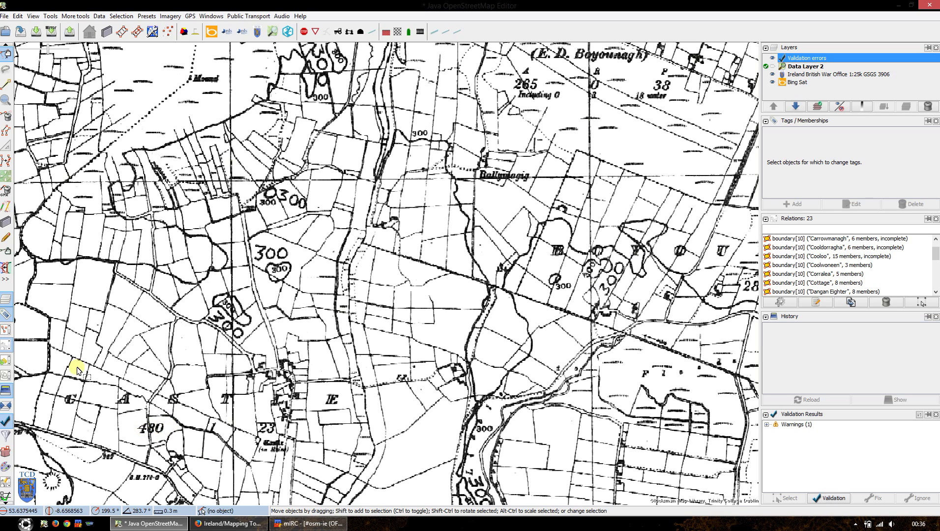
pyautogui.moveTo(325, 251); pyautogui.dragTo(308, 336)
pyautogui.moveTo(541, 361); pyautogui.dragTo(489, 443)
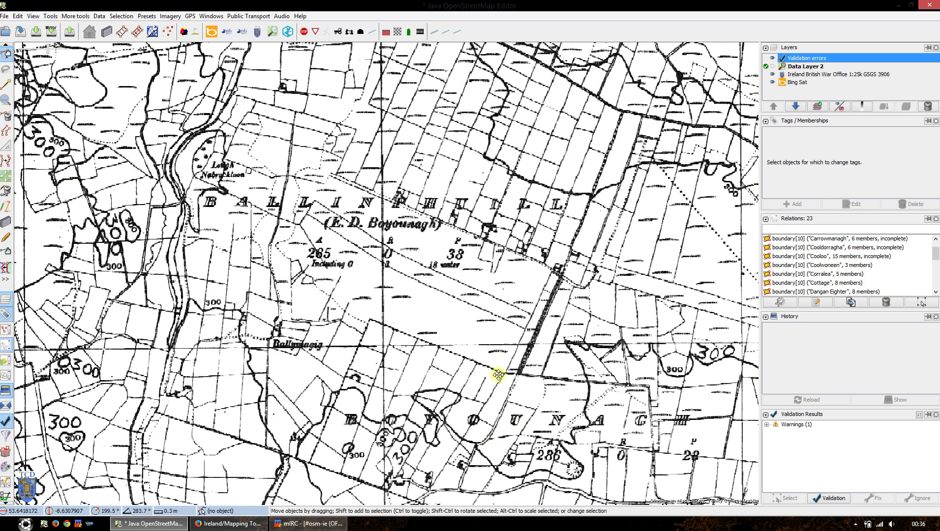
pyautogui.moveTo(498, 375); pyautogui.dragTo(473, 425)
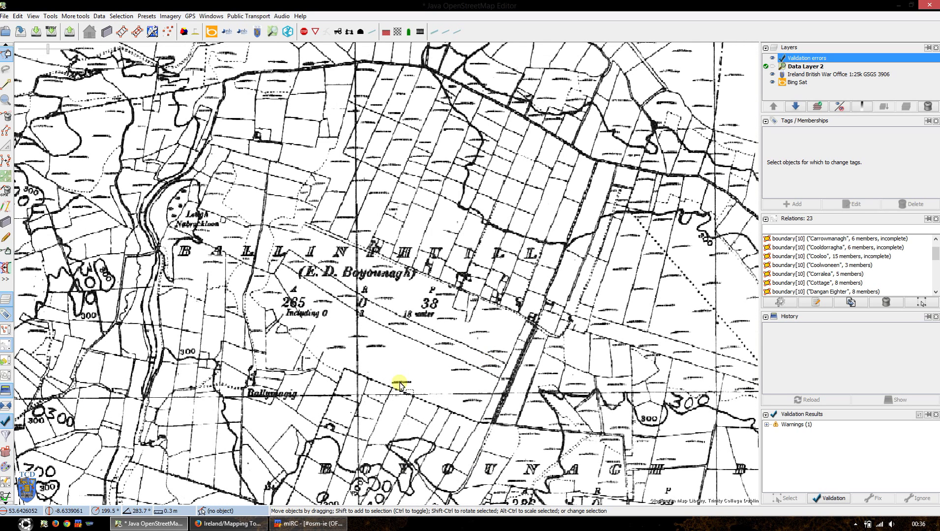
pyautogui.moveTo(400, 385); pyautogui.dragTo(399, 407)
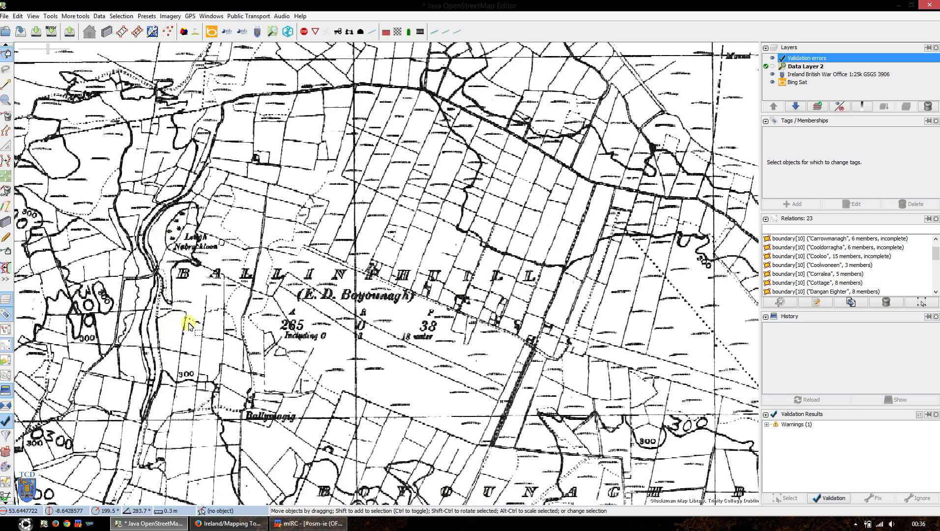
pyautogui.moveTo(189, 319); pyautogui.dragTo(28, 175)
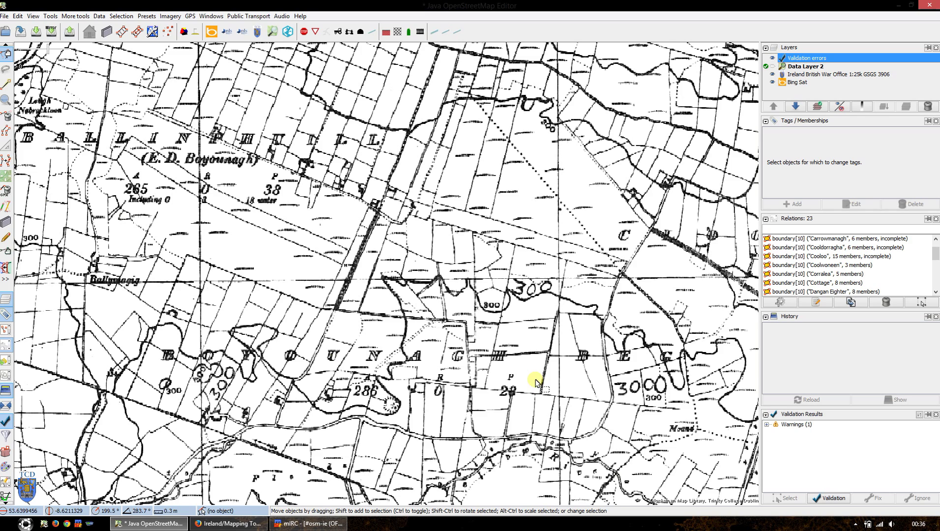
pyautogui.moveTo(536, 382); pyautogui.dragTo(516, 373)
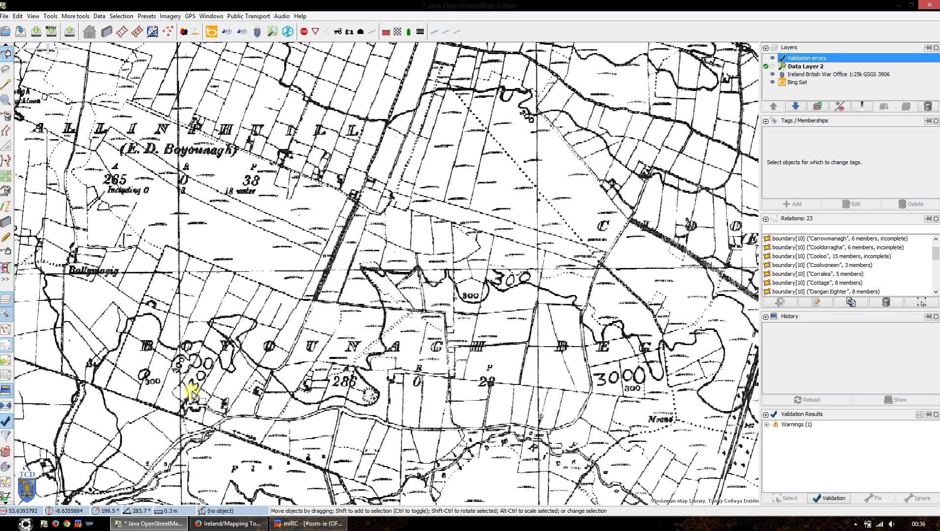
pyautogui.moveTo(161, 390); pyautogui.dragTo(161, 373)
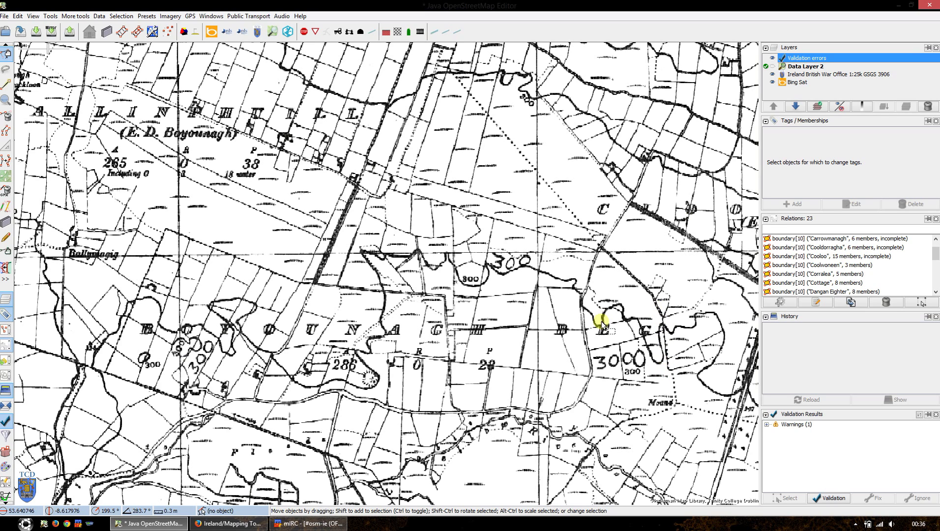
# Trace the boundary lines between Boyounagh Beg, Cloonkeen and Gortaganny, checking along the bog, the roads and the river
pyautogui.moveTo(602, 319); pyautogui.dragTo(271, 352)
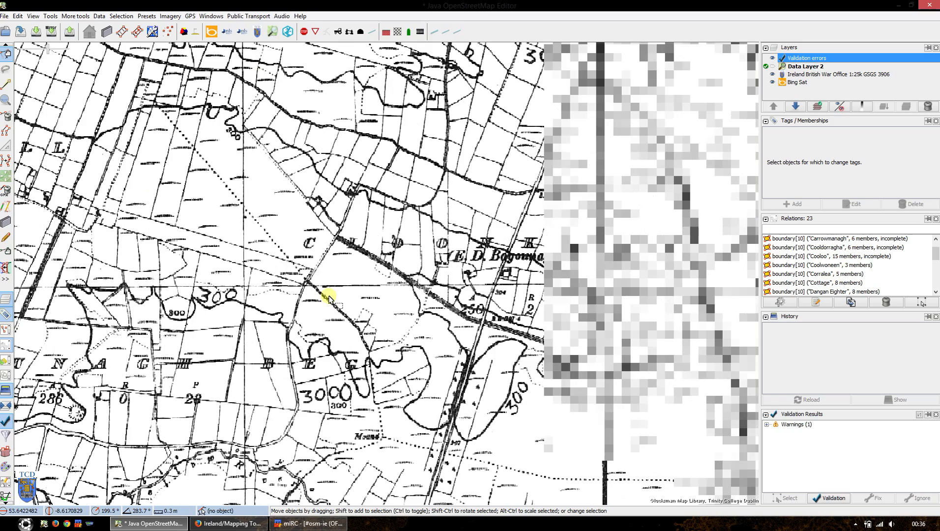
pyautogui.moveTo(451, 257); pyautogui.dragTo(463, 414)
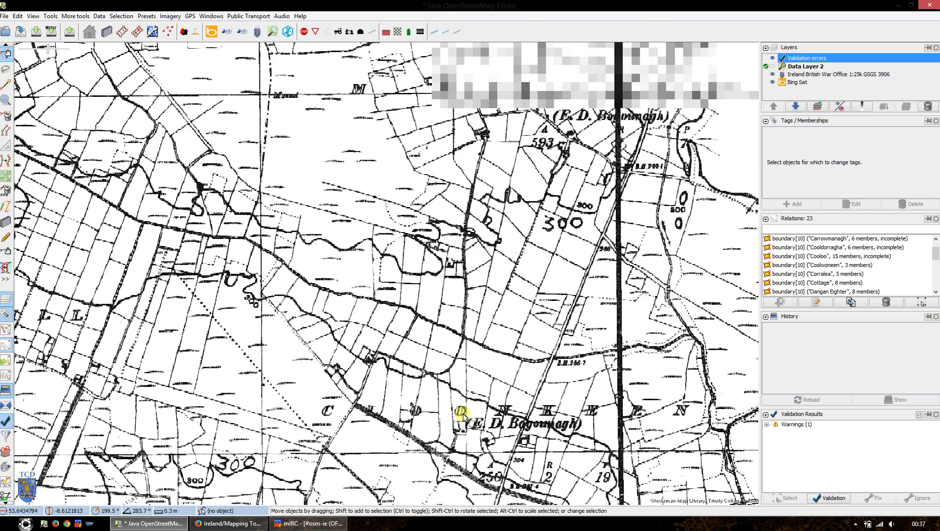
pyautogui.moveTo(373, 277); pyautogui.dragTo(374, 193)
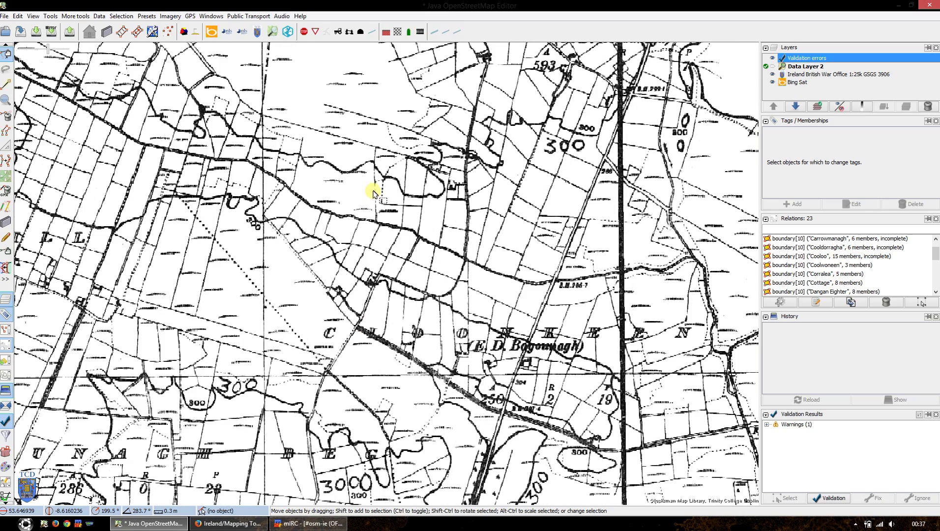
pyautogui.moveTo(433, 365); pyautogui.dragTo(394, 301)
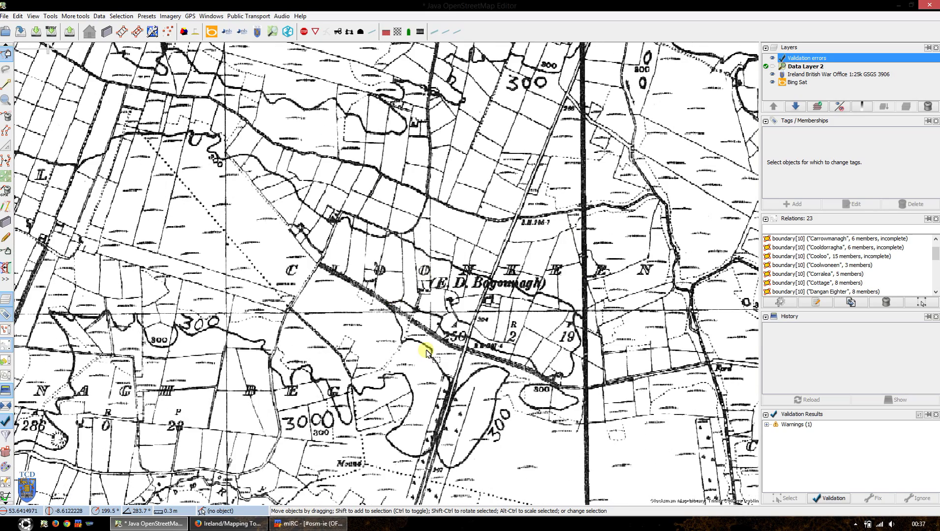
pyautogui.moveTo(380, 384); pyautogui.dragTo(482, 219)
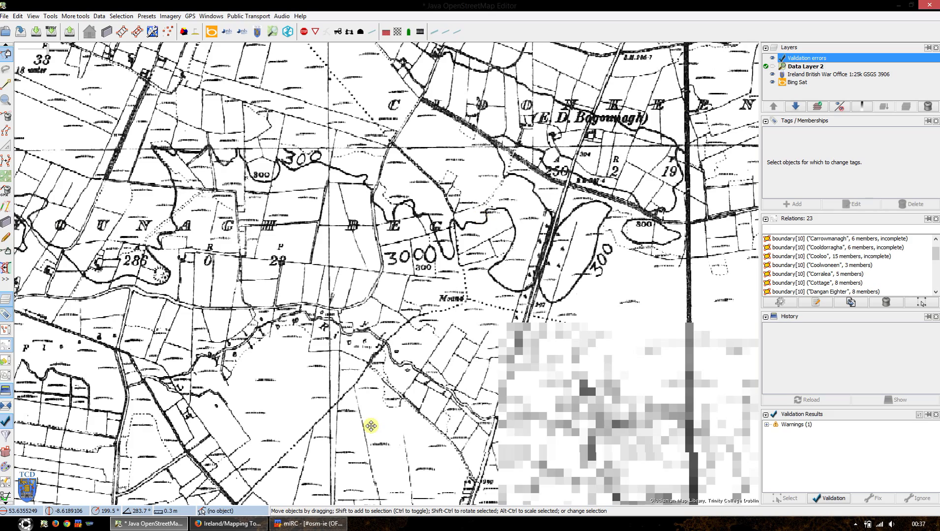
pyautogui.moveTo(371, 426); pyautogui.dragTo(523, 246)
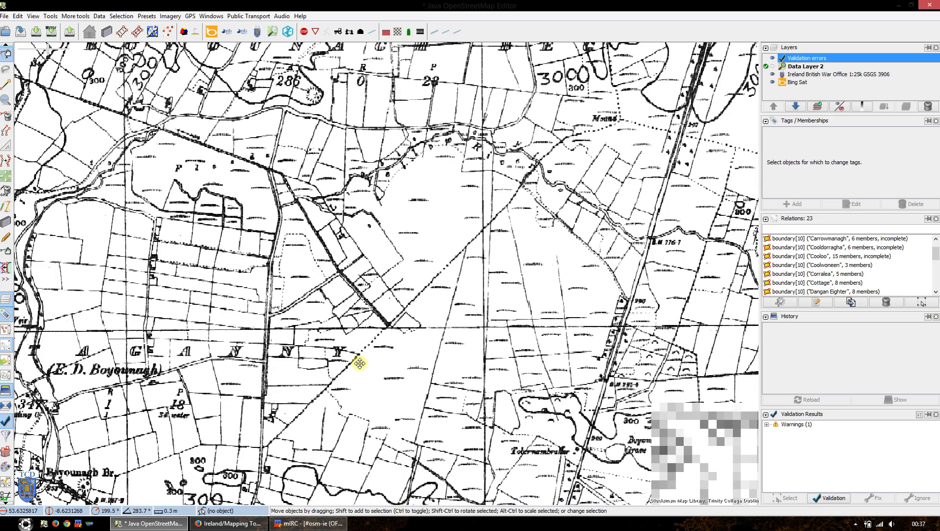
pyautogui.moveTo(359, 364); pyautogui.dragTo(422, 338)
pyautogui.scroll(1, 340, 392)
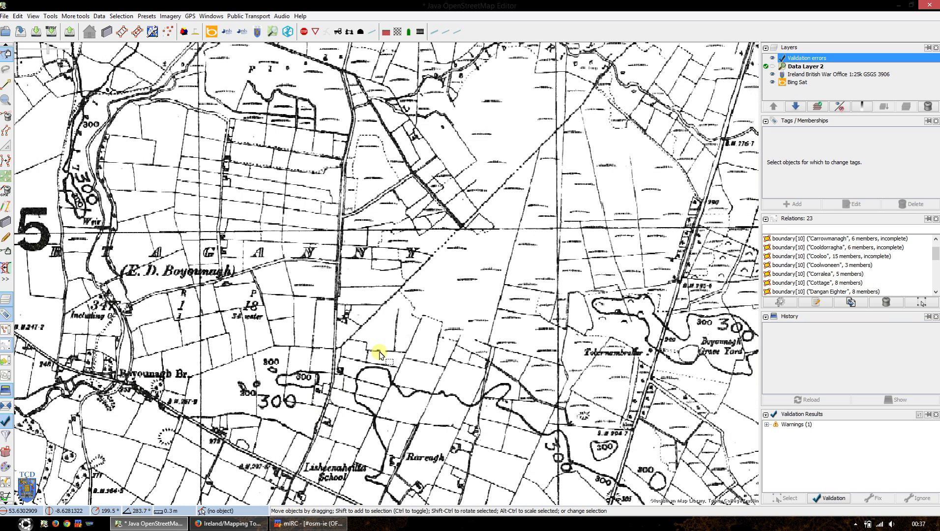
pyautogui.moveTo(309, 378); pyautogui.dragTo(308, 312)
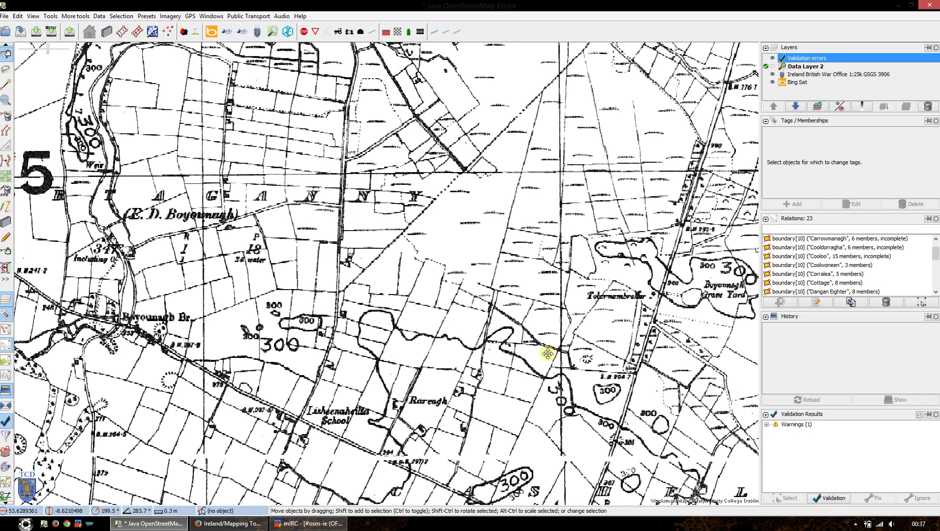
pyautogui.moveTo(547, 354); pyautogui.dragTo(512, 367)
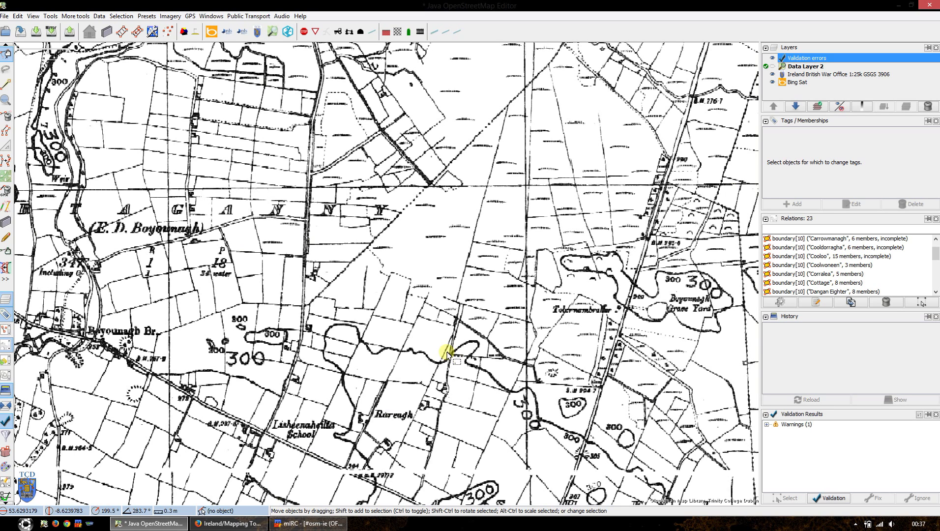
pyautogui.moveTo(410, 299); pyautogui.dragTo(385, 343)
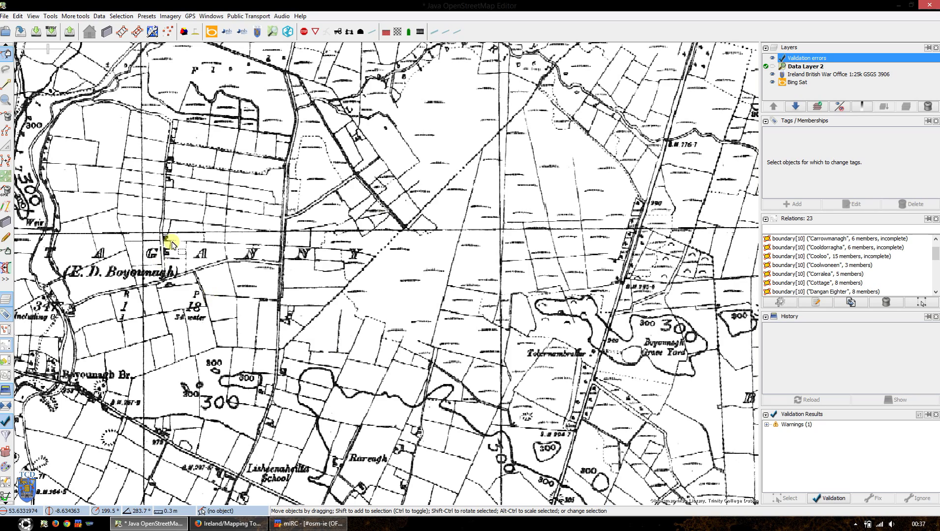
pyautogui.moveTo(172, 244); pyautogui.dragTo(203, 302)
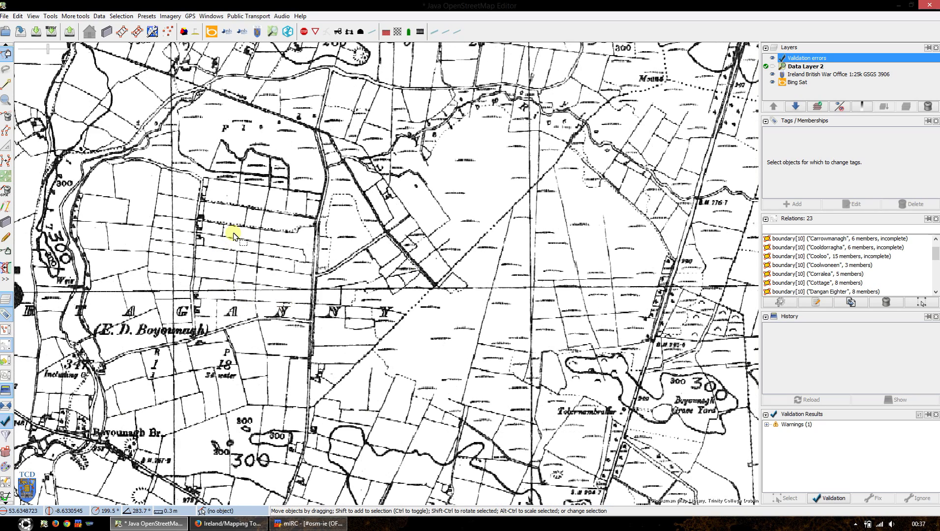
pyautogui.moveTo(233, 236); pyautogui.dragTo(301, 259)
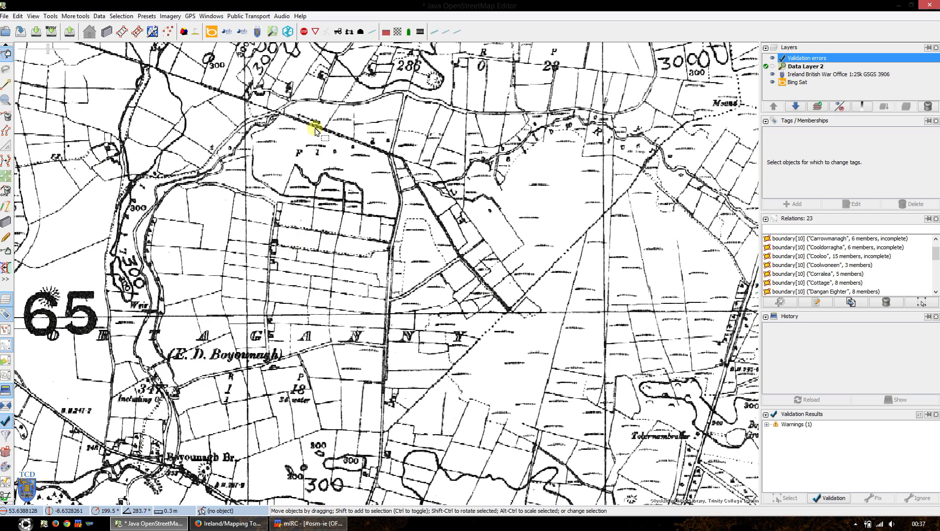
# Survey the GSGS 3906 sheet from Gortaganny south-eastward, bringing the wider area around the vertical 60 grid line into view
pyautogui.scroll(5, 348, 177)
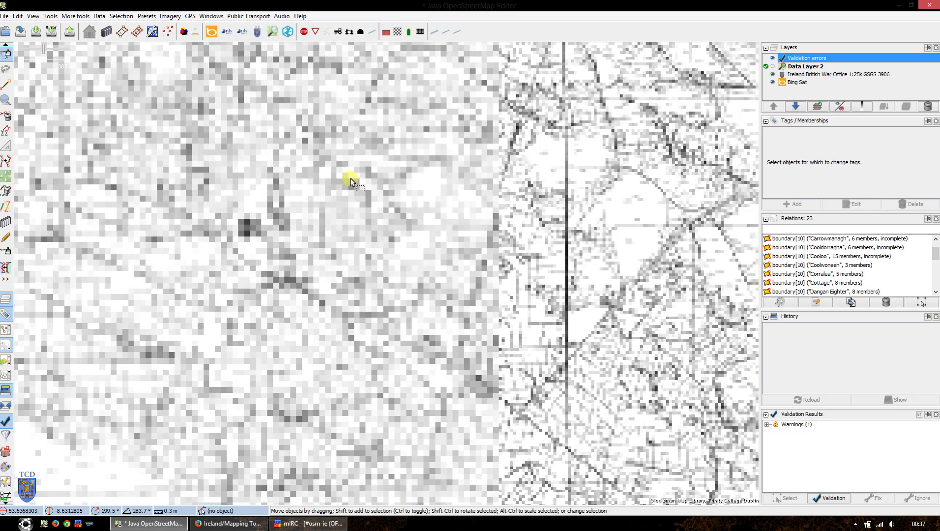
pyautogui.moveTo(350, 182); pyautogui.dragTo(501, 214)
pyautogui.scroll(-1, 501, 214)
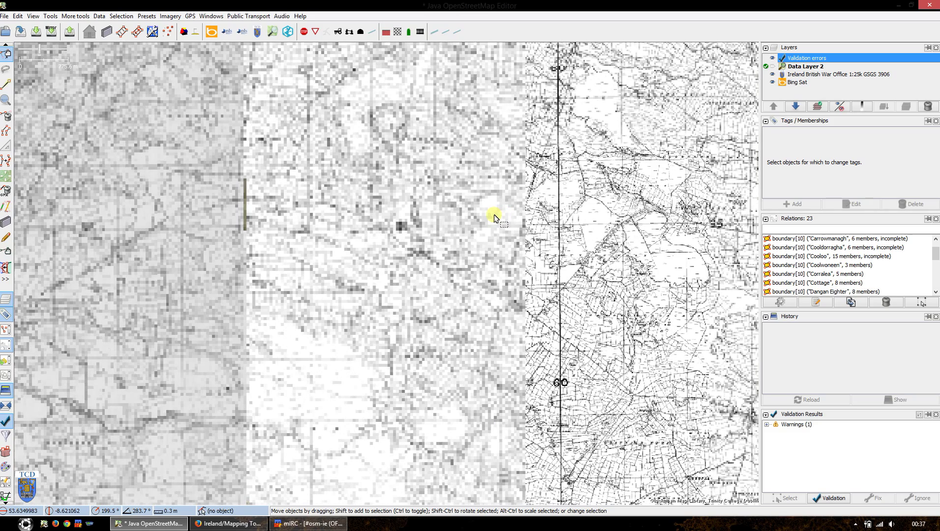
pyautogui.moveTo(471, 220); pyautogui.dragTo(406, 225)
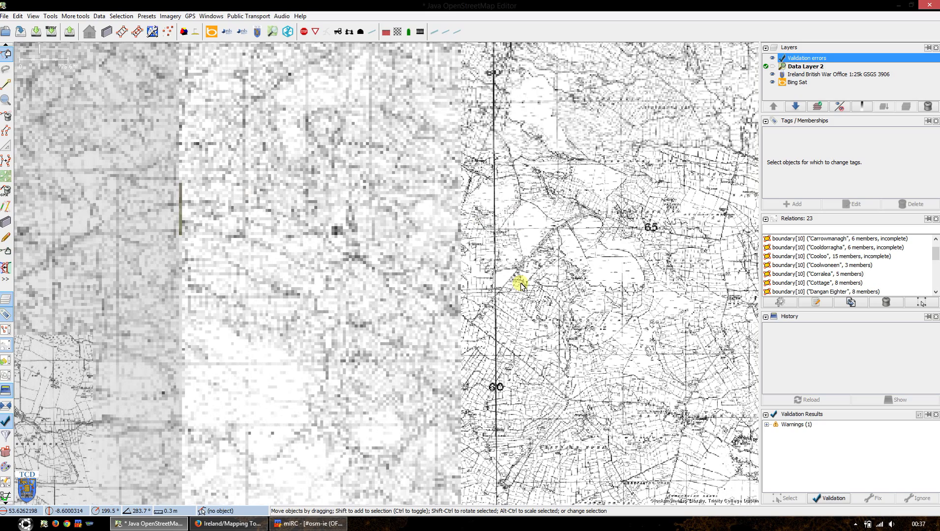
pyautogui.scroll(1, 521, 285)
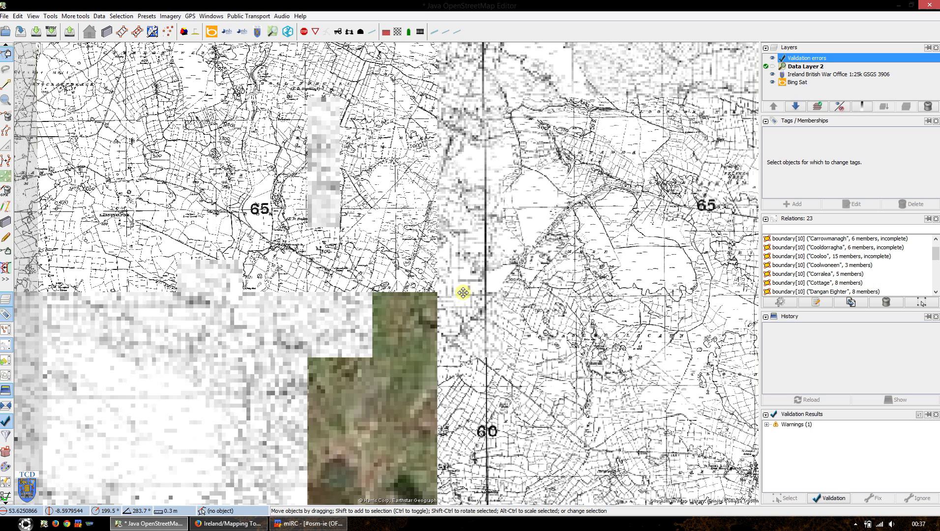
pyautogui.moveTo(463, 293); pyautogui.dragTo(403, 293)
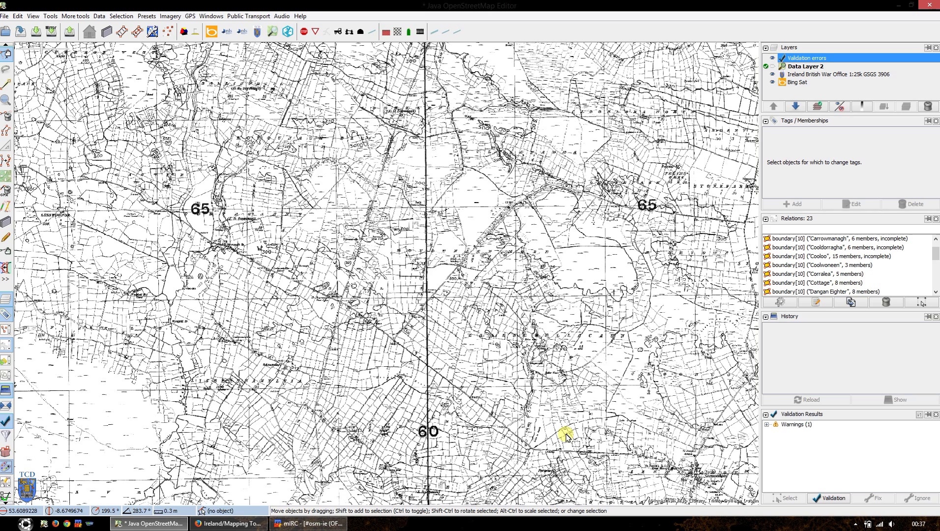
# Show the map paint styles list and centre the map on the bog and roads around Boyounagh More
pyautogui.hotkey('alt', 'shift', 'm')
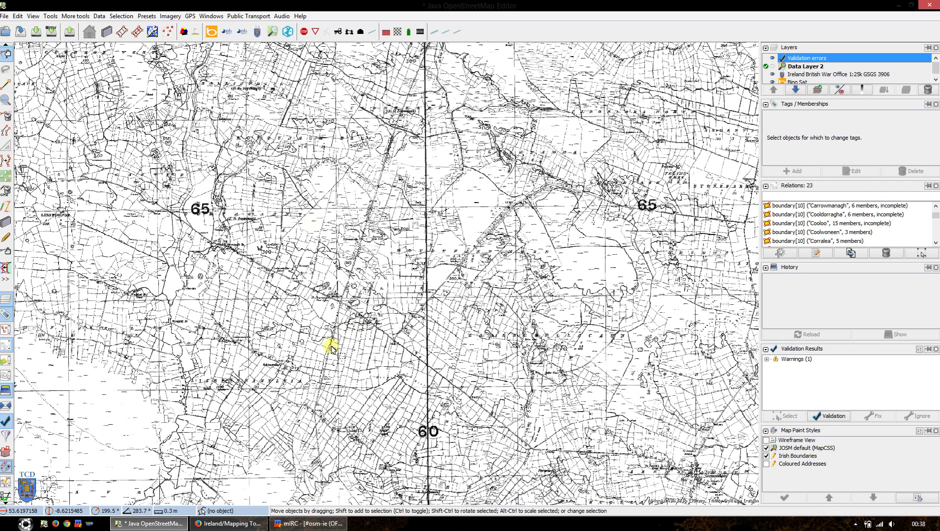
pyautogui.moveTo(214, 388); pyautogui.dragTo(236, 358)
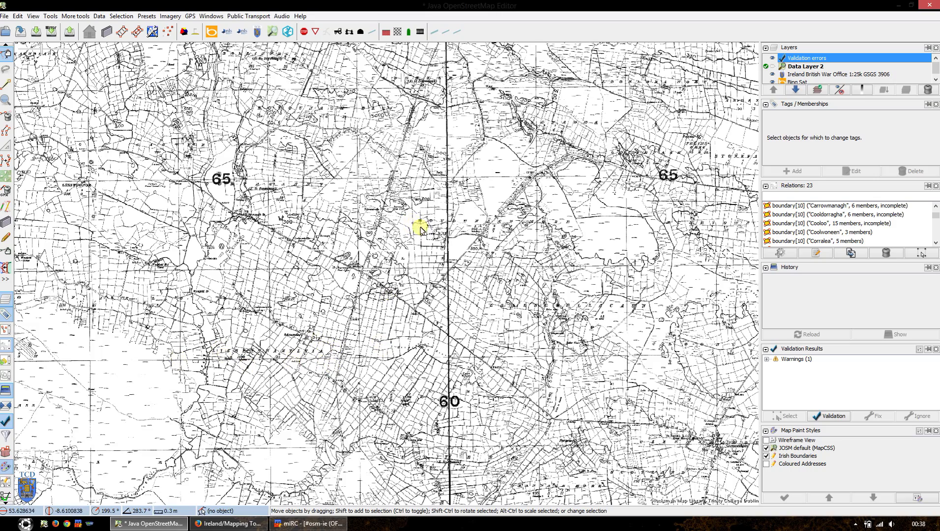
pyautogui.moveTo(416, 231); pyautogui.dragTo(382, 332)
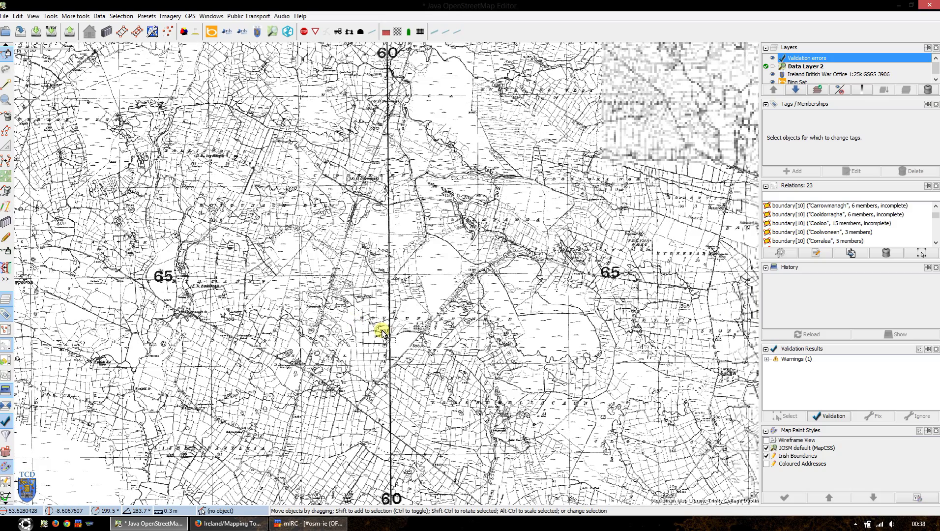
pyautogui.scroll(1, 382, 332)
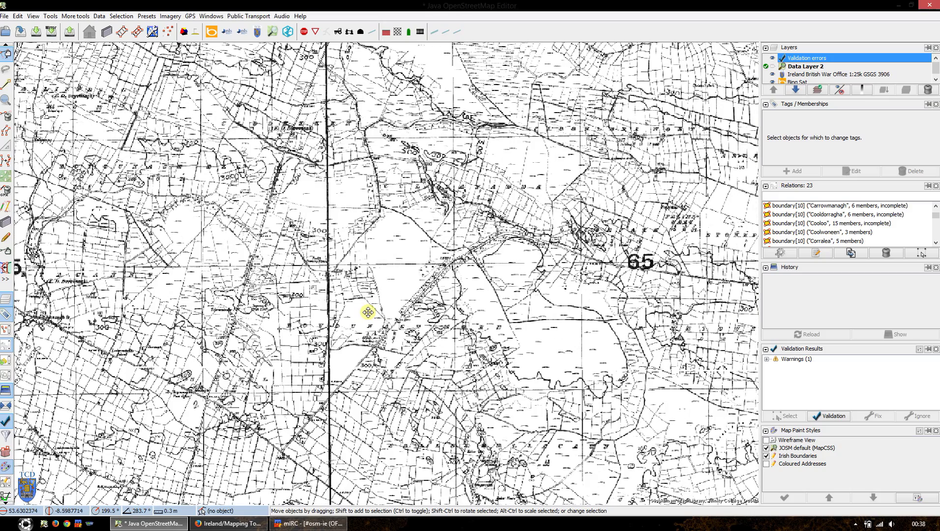
pyautogui.moveTo(368, 313); pyautogui.dragTo(325, 310)
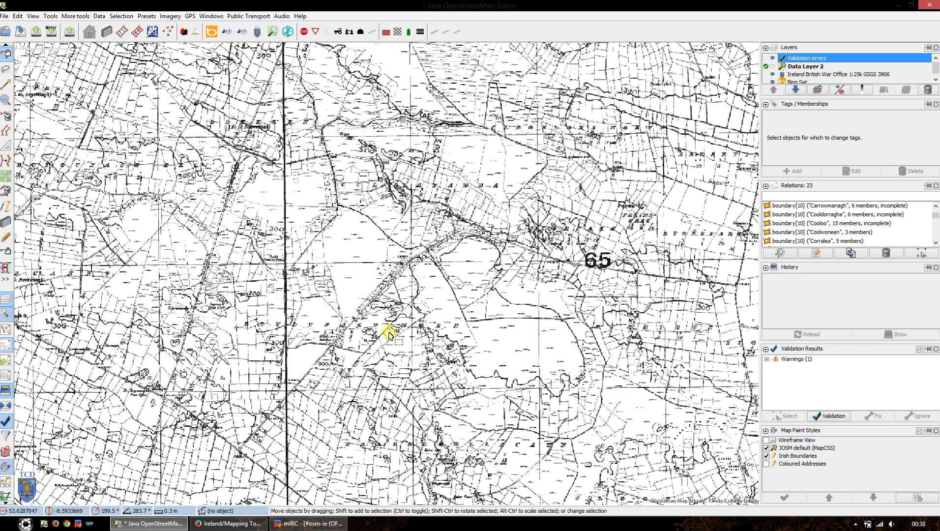
# Examine Boyounagh More's name and boundary lines, following them across the bog and roads toward Cloonkeen and Boyounagh Beg
pyautogui.scroll(3, 388, 333)
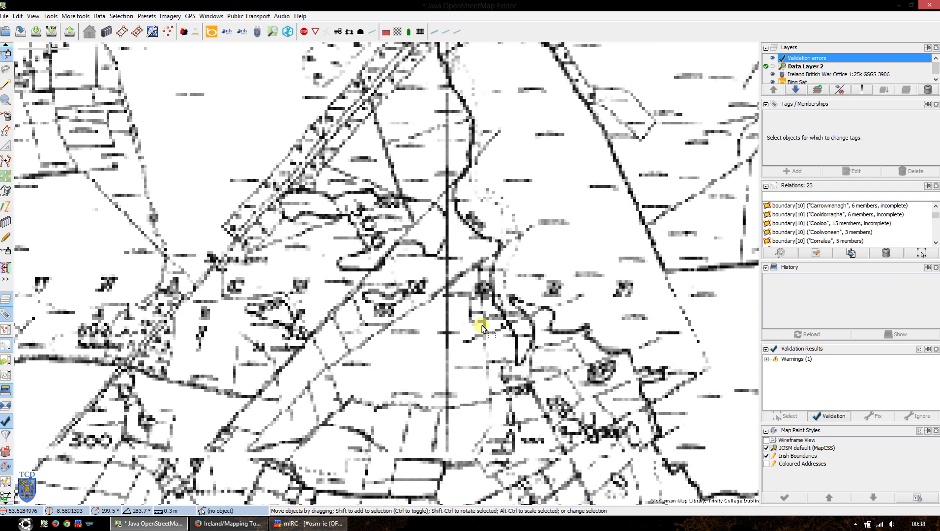
pyautogui.scroll(-2, 487, 337)
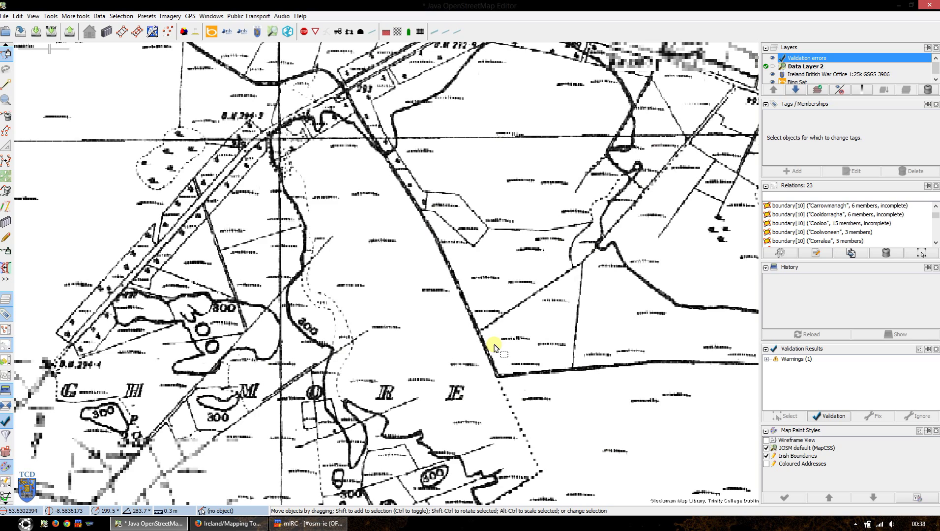
pyautogui.scroll(-2, 595, 428)
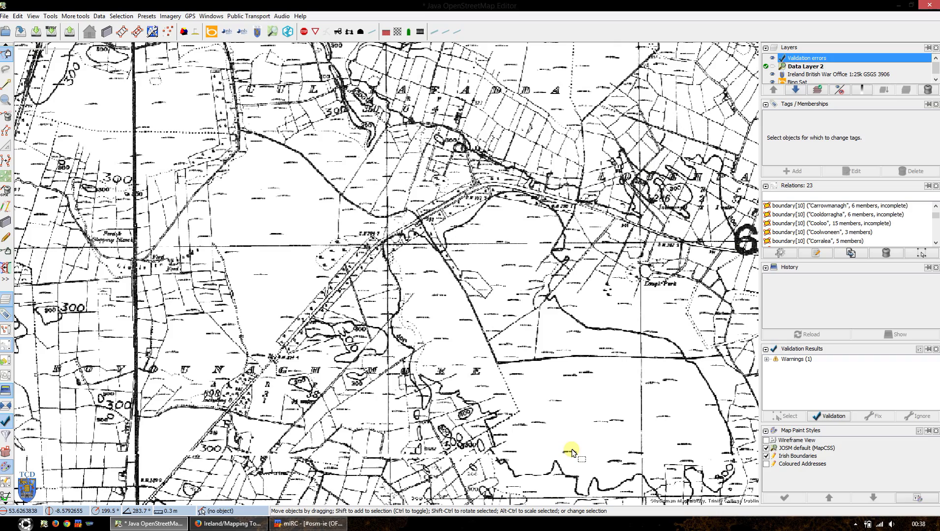
pyautogui.moveTo(571, 451); pyautogui.dragTo(668, 485)
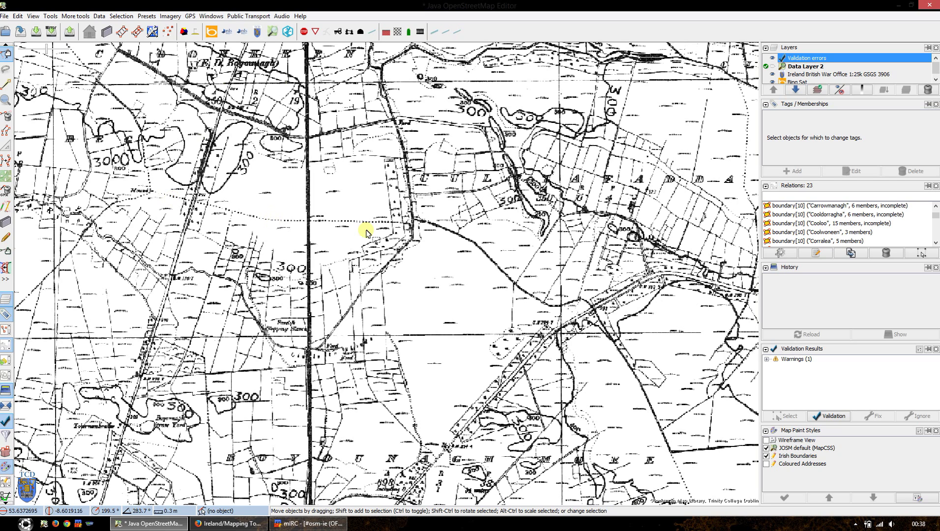
pyautogui.moveTo(298, 229); pyautogui.dragTo(453, 234)
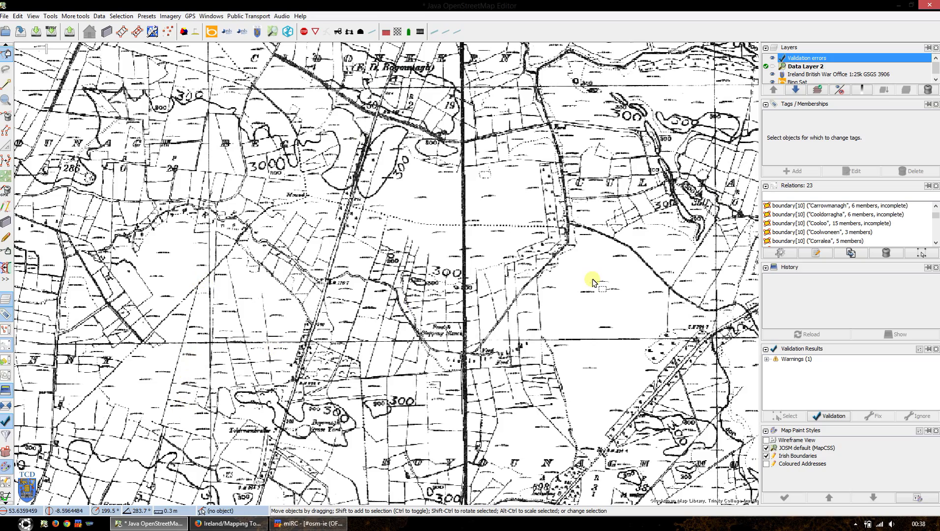
pyautogui.scroll(-3, 598, 211)
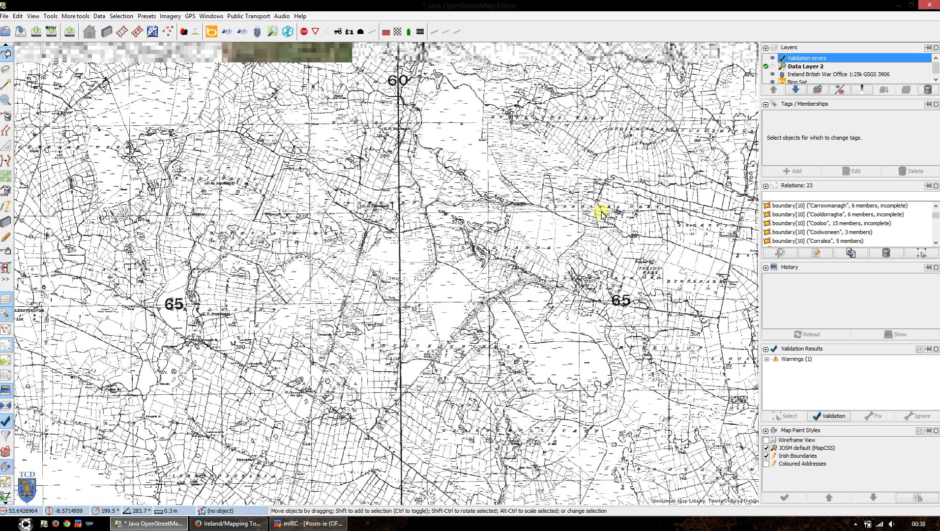
pyautogui.scroll(-2, 595, 148)
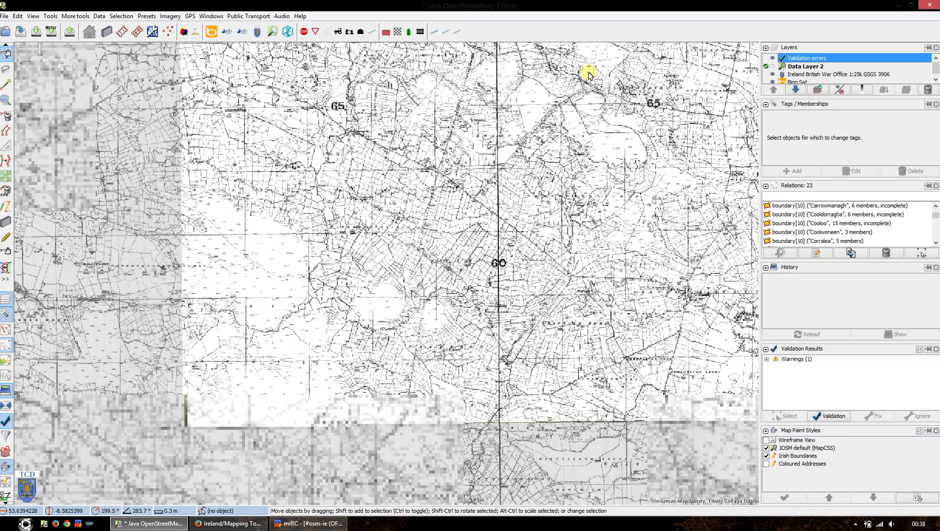
# Survey the GSGS 3906 sheet further south-east, examining the townland names and boundaries around Keeloges West and E.D. Toberroe
pyautogui.moveTo(589, 74); pyautogui.dragTo(400, 178)
pyautogui.scroll(1, 507, 372)
pyautogui.scroll(1, 507, 372)
pyautogui.moveTo(467, 297); pyautogui.dragTo(434, 254)
pyautogui.scroll(1, 434, 254)
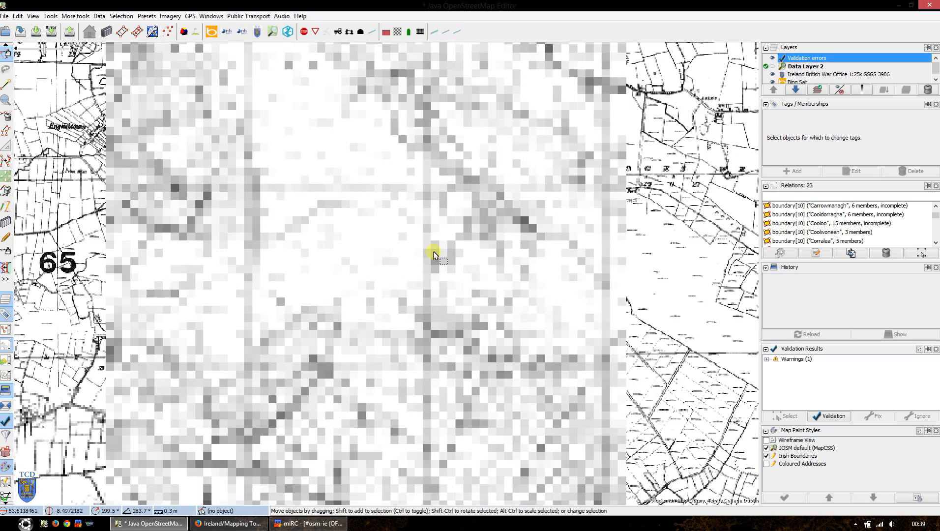
pyautogui.moveTo(516, 275); pyautogui.dragTo(332, 231)
pyautogui.moveTo(646, 423); pyautogui.dragTo(313, 216)
pyautogui.moveTo(649, 183); pyautogui.dragTo(549, 291)
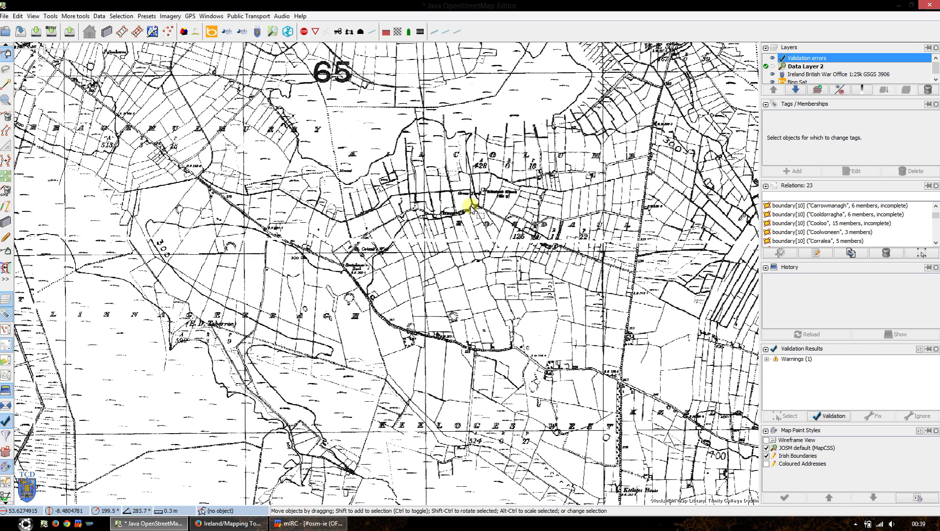
pyautogui.moveTo(470, 205); pyautogui.dragTo(465, 270)
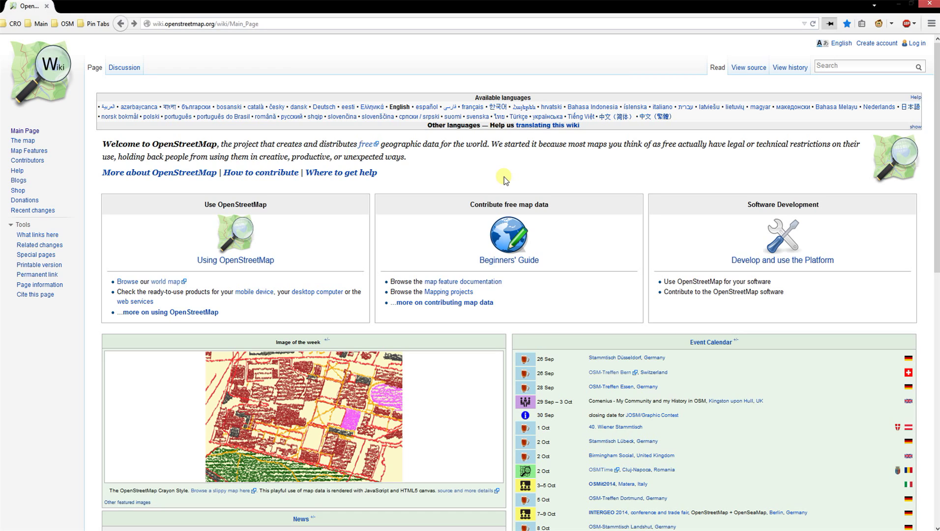
# In the web browser, search the OpenStreetMap Wiki for "Mapping Townlands" and open the Mapping Townlands Video Series section of Ireland/Mapping Townlands
pyautogui.click(835, 68)
pyautogui.click(844, 97)
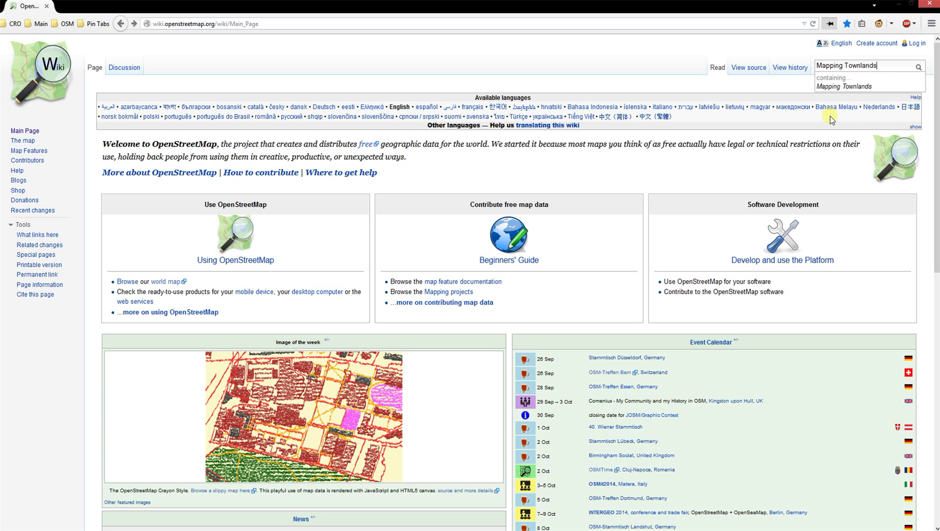
pyautogui.press('Return')
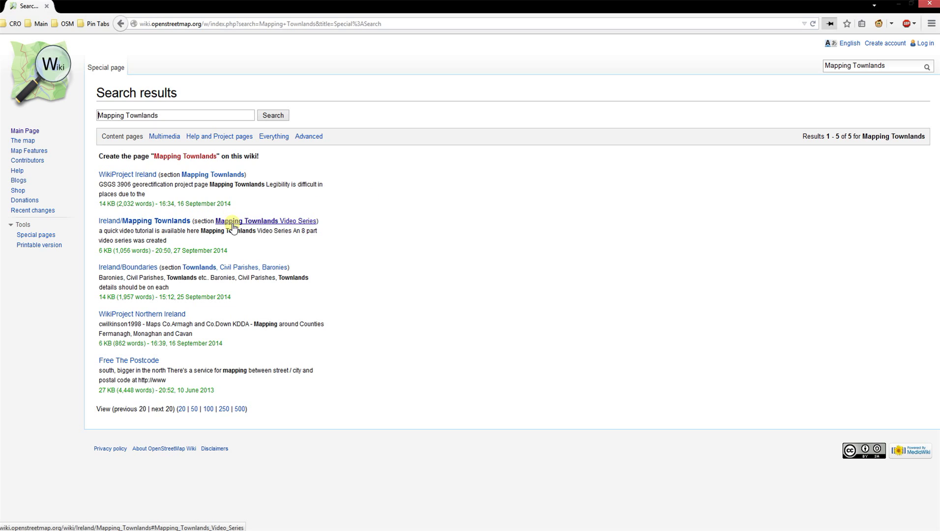
pyautogui.click(300, 223)
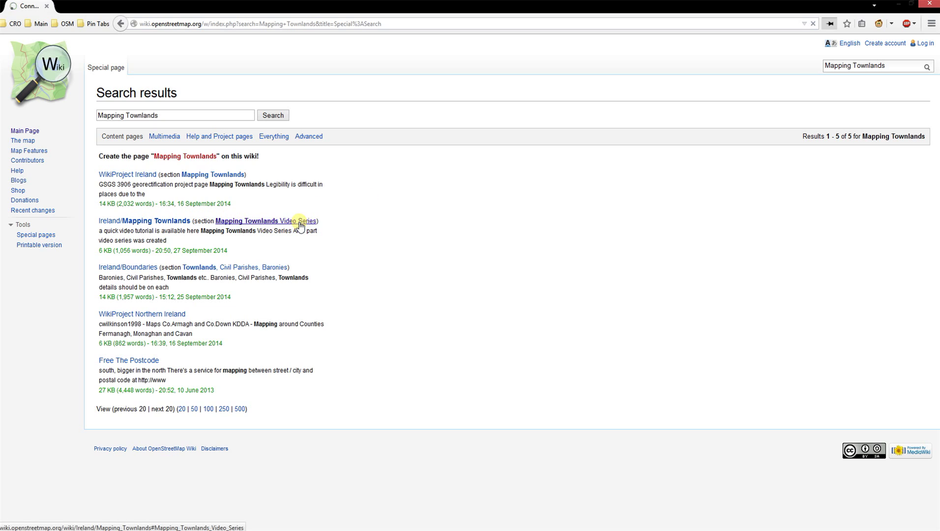